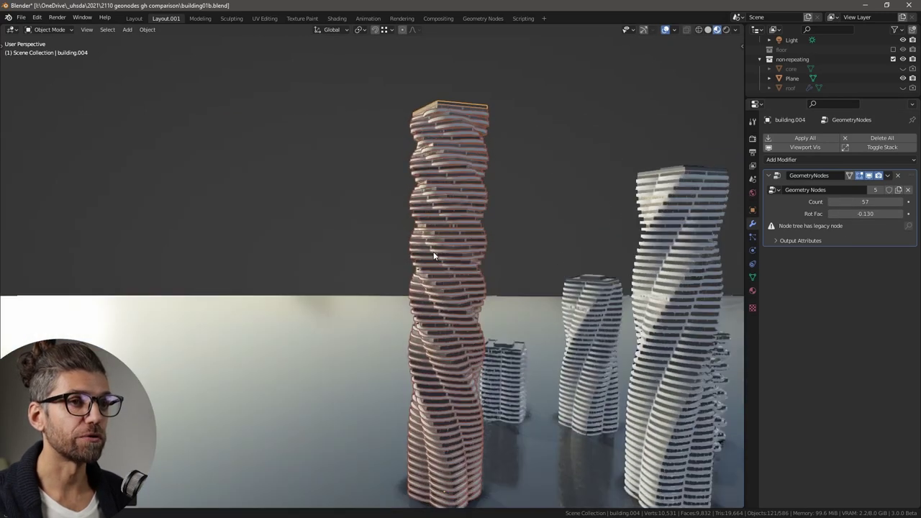
Look over the towers in Blender, then switch to Rhino and examine the single floor module and the finished towers.
middle_click_drag(434, 256, 547, 294)
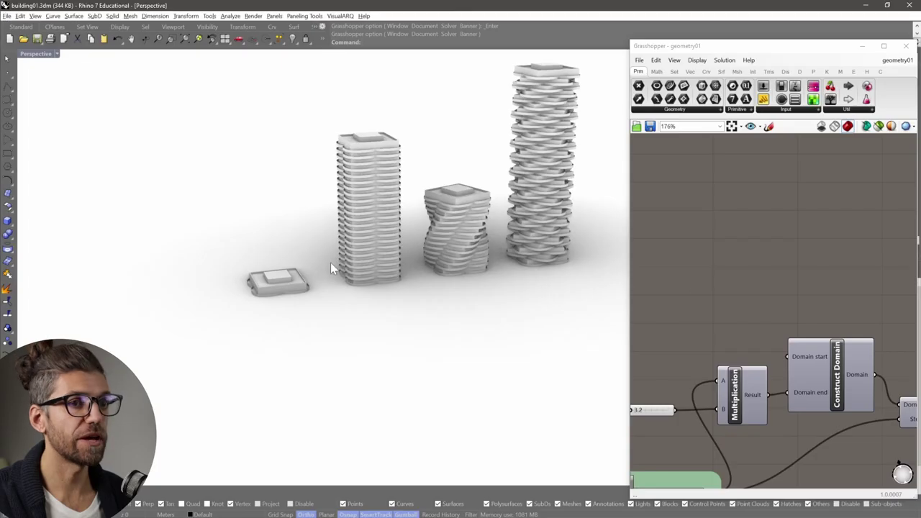
scroll(259, 284, "up", 6)
scroll(306, 267, "down", 4)
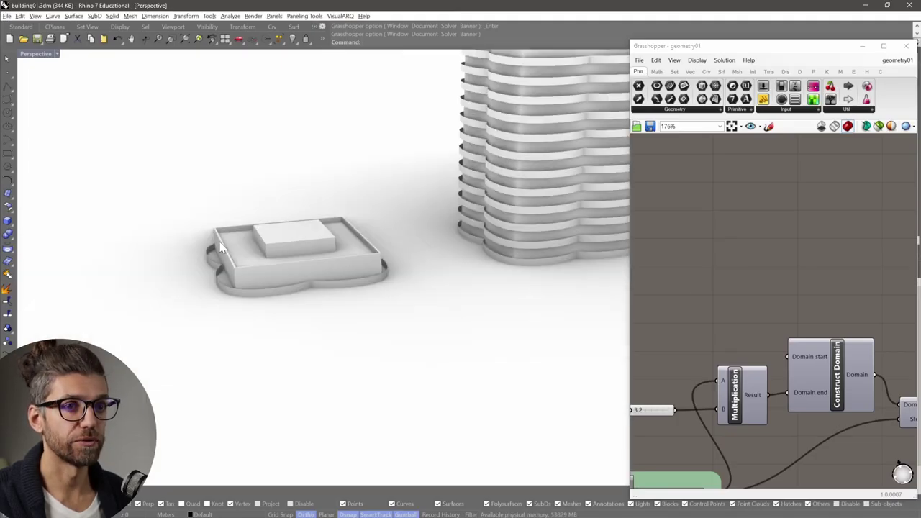
scroll(284, 305, "down", 5)
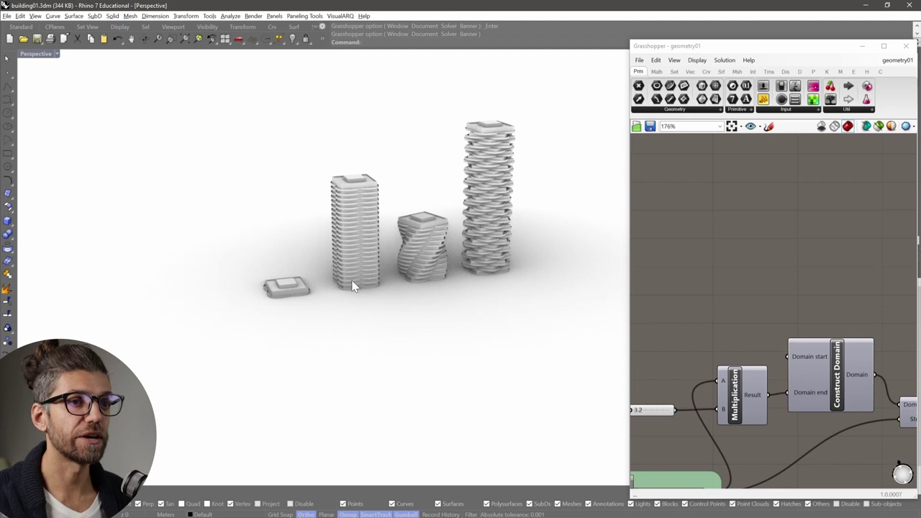
scroll(259, 295, "up", 12)
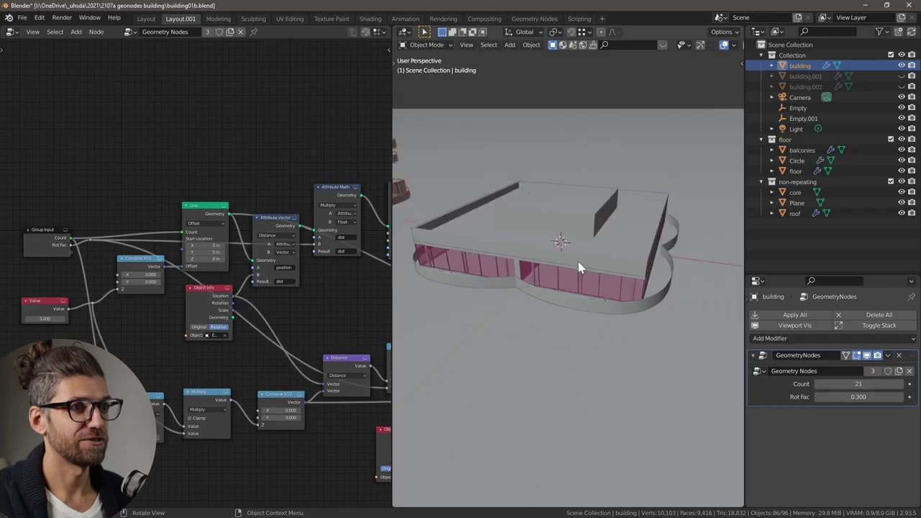
Select the floor object and switch its Mirror modifier's viewport display off and back on to see its effect.
middle_click_drag(578, 261, 564, 247)
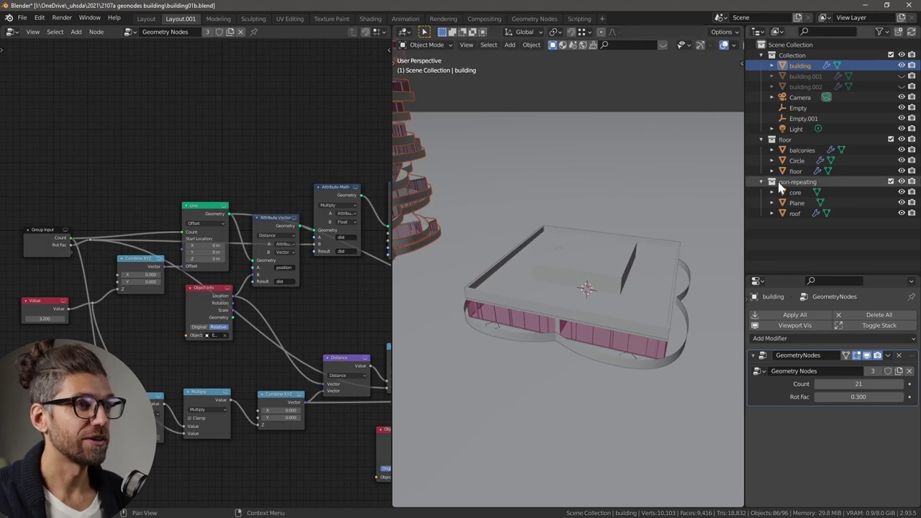
left_click(644, 343)
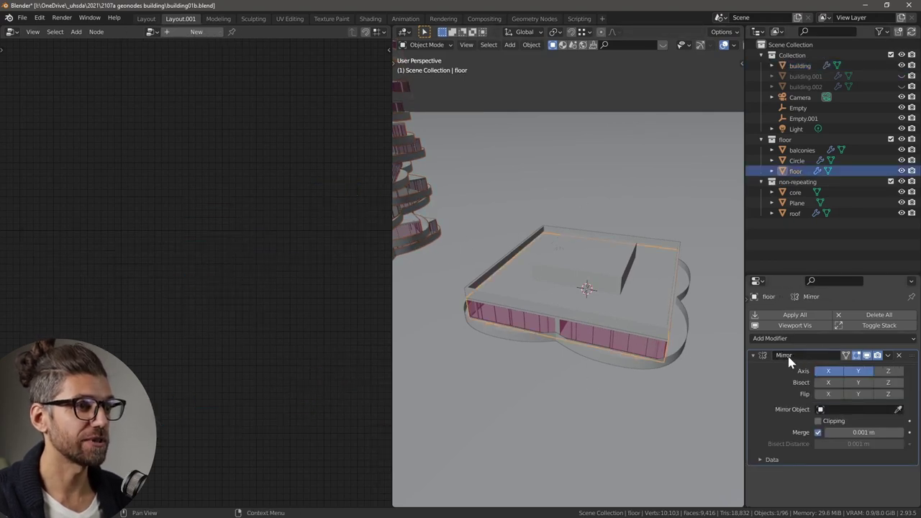
left_click(866, 356)
left_click(867, 356)
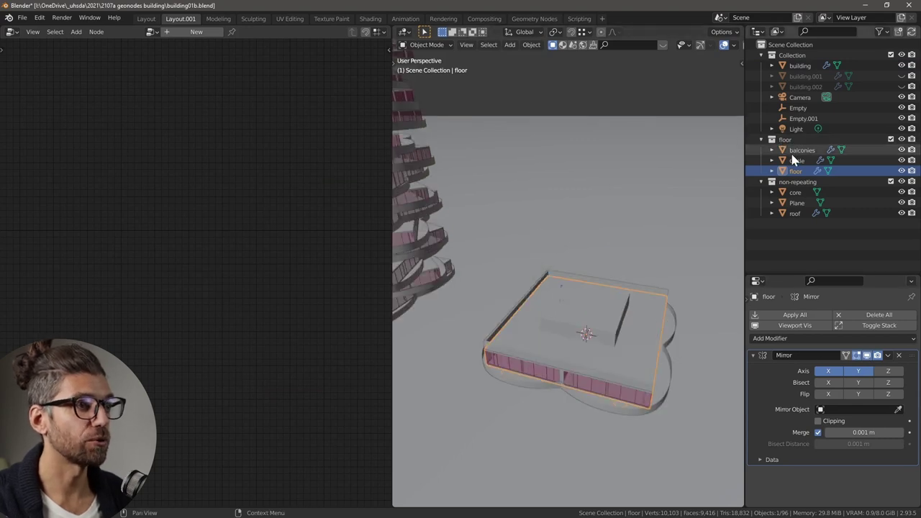
Unhide building.001 and building.002 and select the towers one by one to compare their Geometry Nodes parameters.
left_click(900, 86)
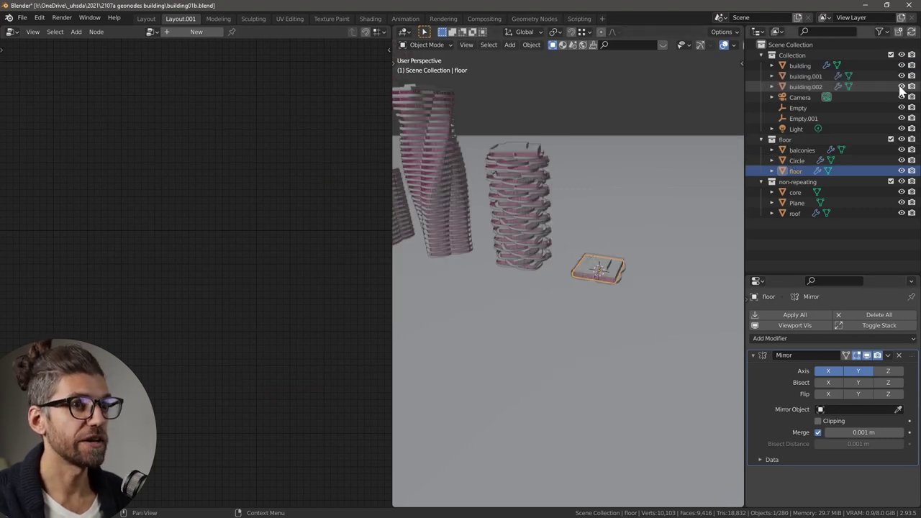
scroll(584, 212, "down", 3)
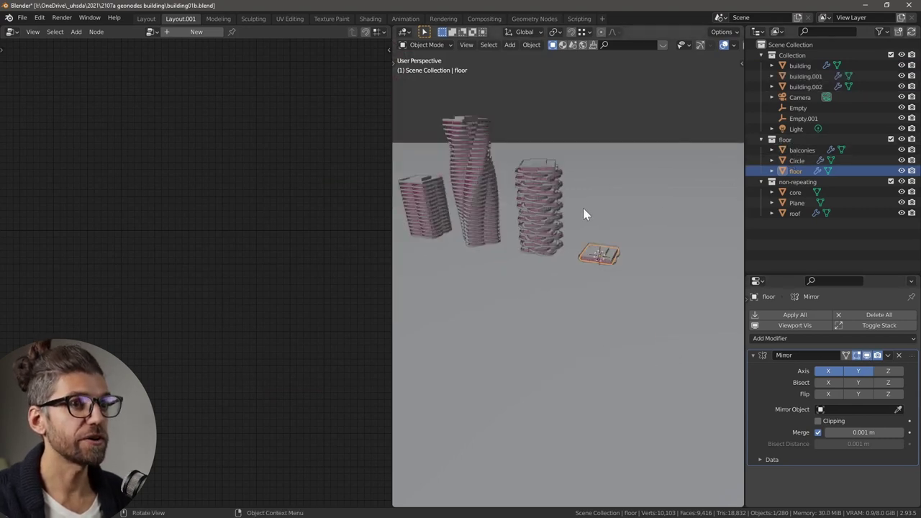
middle_click_drag(584, 211, 595, 243)
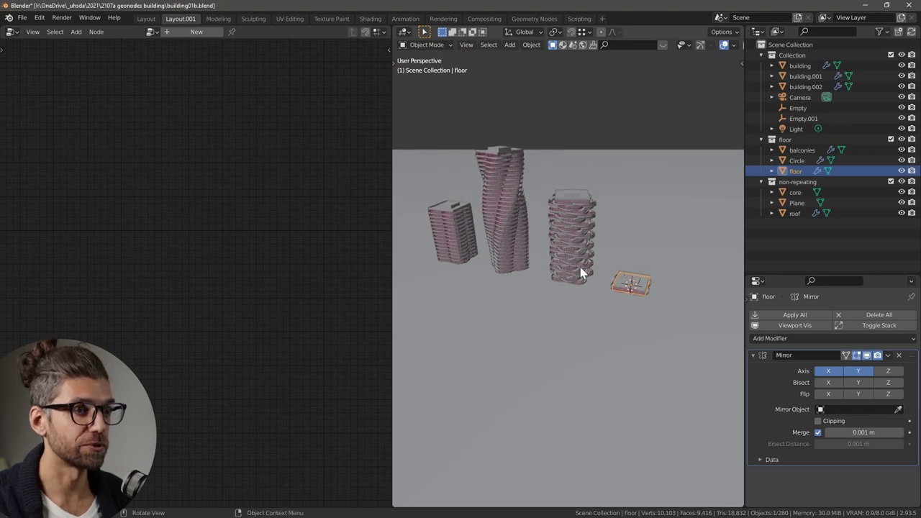
left_click(508, 244)
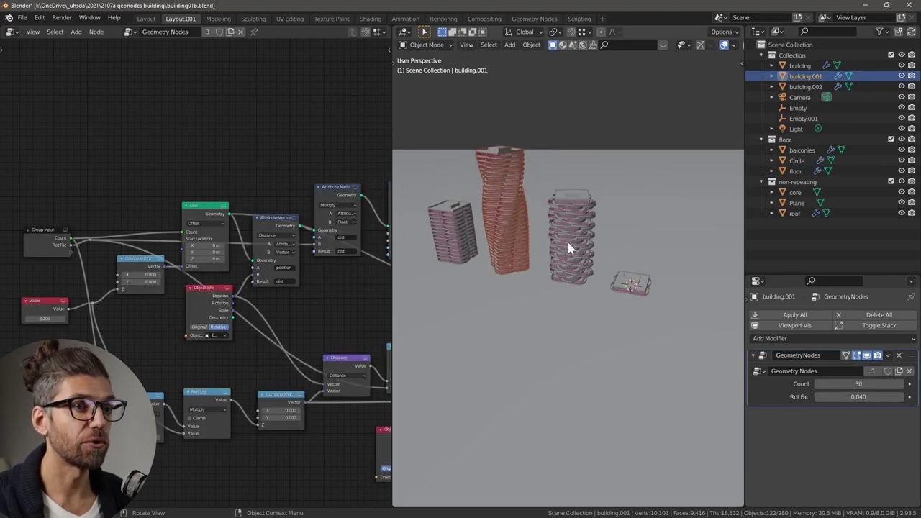
left_click(471, 239)
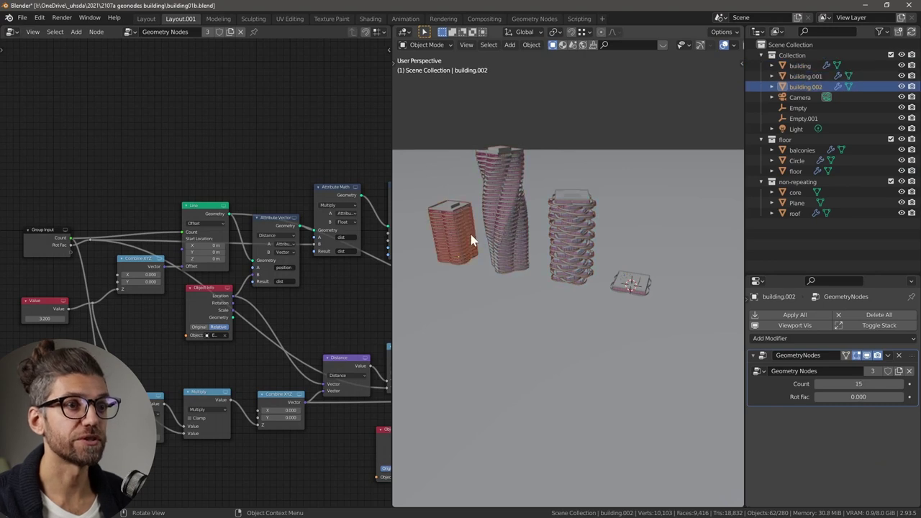
left_click(581, 243)
left_click(508, 245)
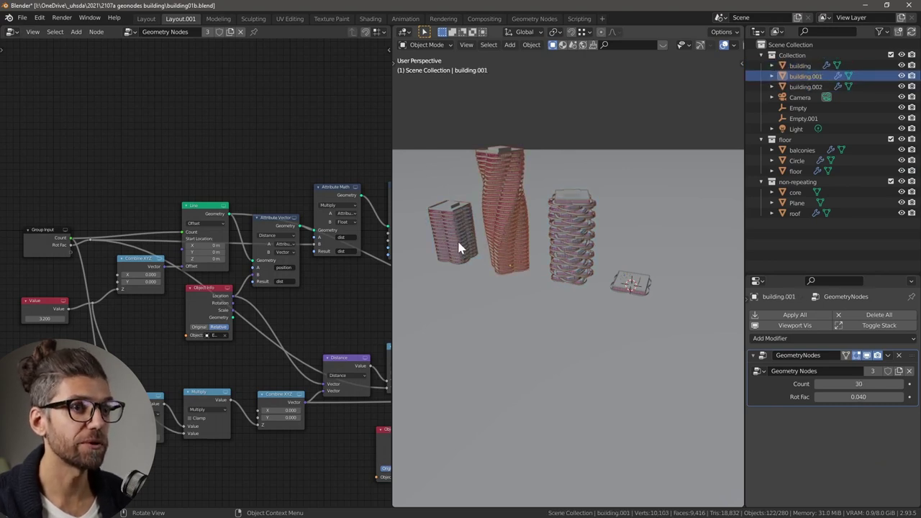
Set building.002's Geometry Nodes Count to 25 and Rot Fac to 0.220.
left_click(458, 249)
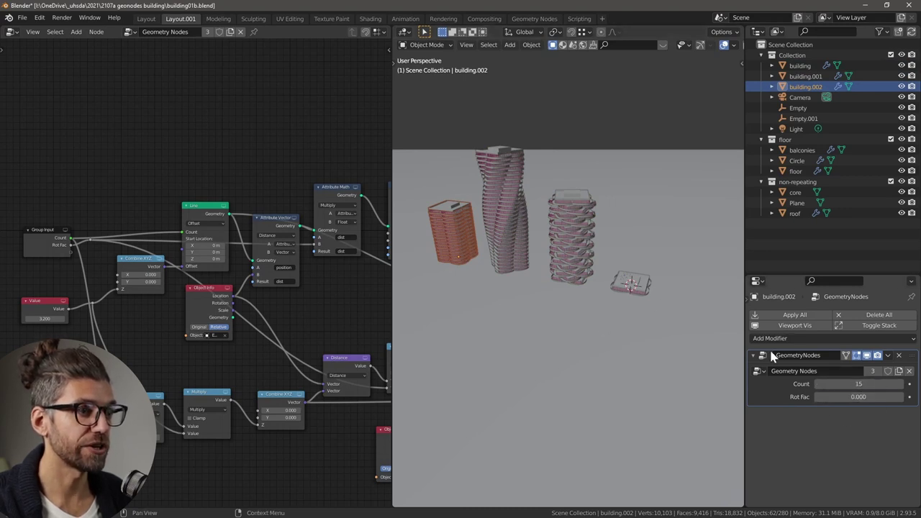
left_click(849, 383)
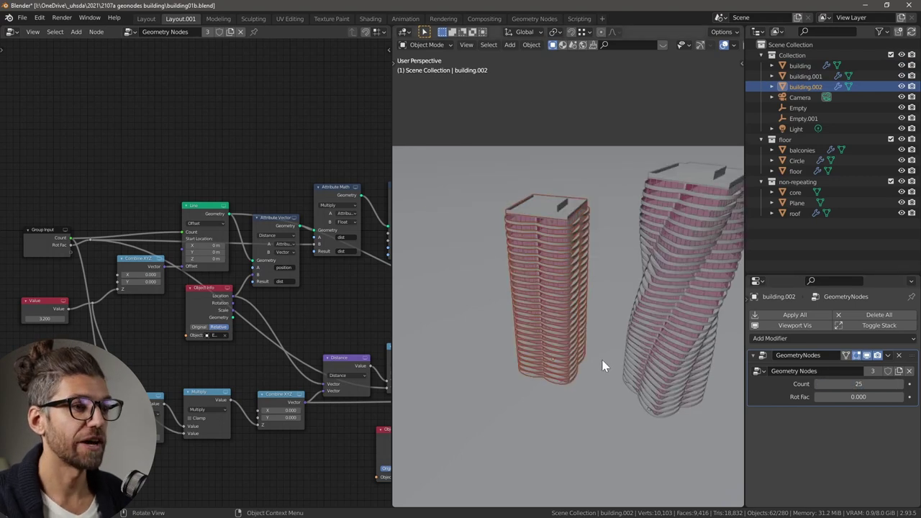
middle_click_drag(567, 364, 582, 352)
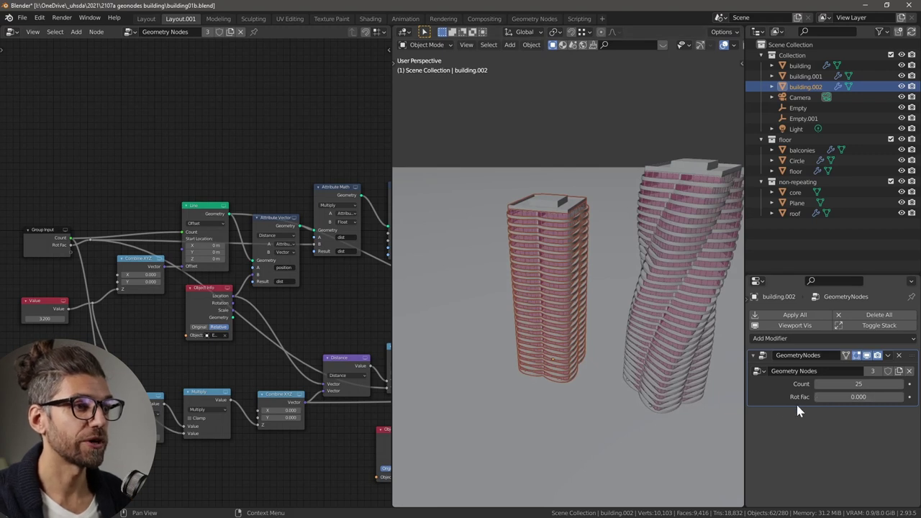
left_click_drag(835, 396, 877, 397)
scroll(584, 344, "down", 4)
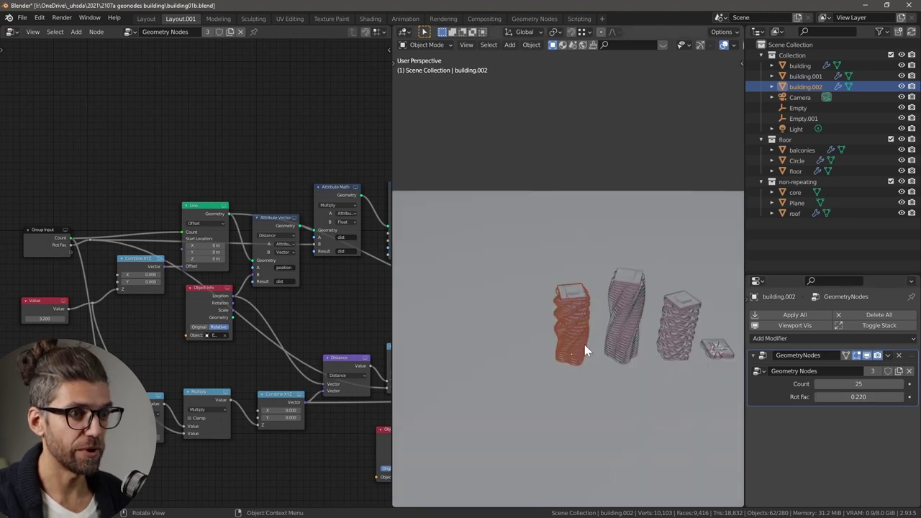
Duplicate the building.002 tower twice along the global X axis, about 68 m and then about 59.5 m further.
key("shift+d")
key("x")
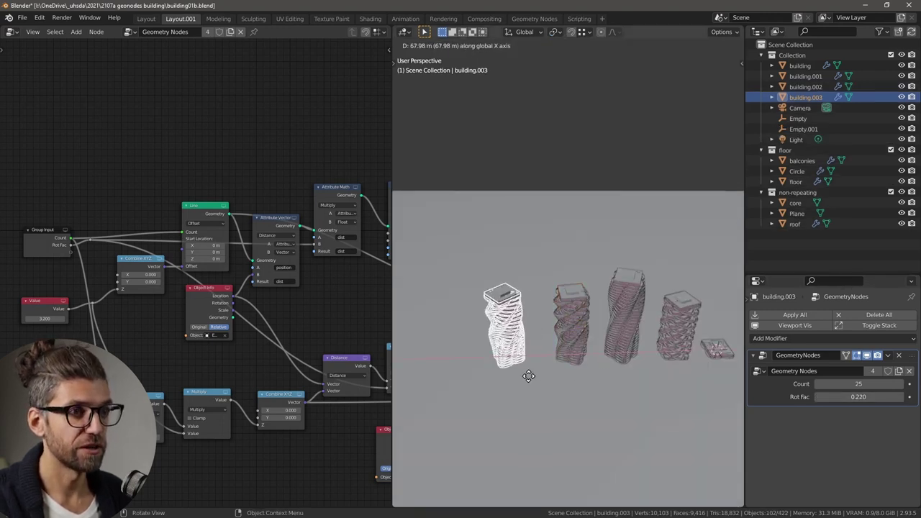
left_click(528, 374)
key("shift+d")
key("x")
left_click(508, 363)
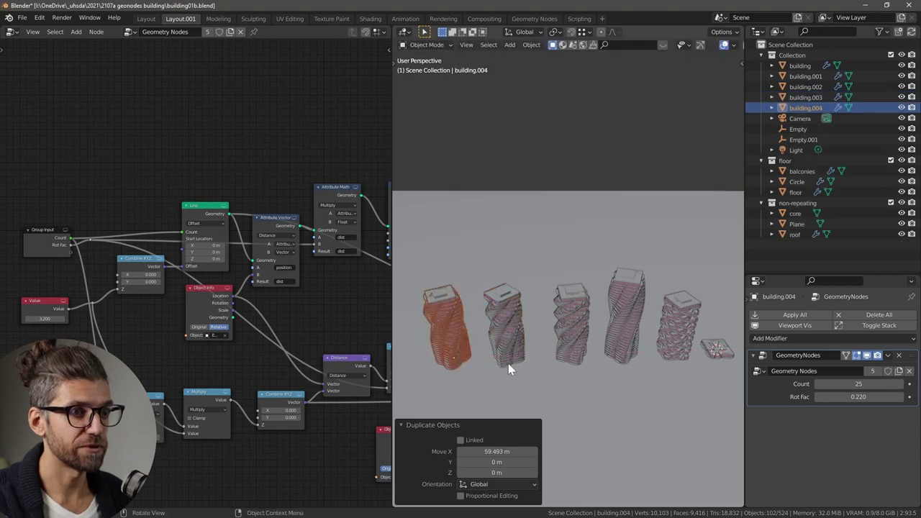
Start a second row with a copy moved about -38 m in X and 90 m in Y, then duplicate it about -89 m along X.
scroll(517, 364, "down", 2)
key("shift+d")
left_click(528, 380)
key("shift+d")
key("x")
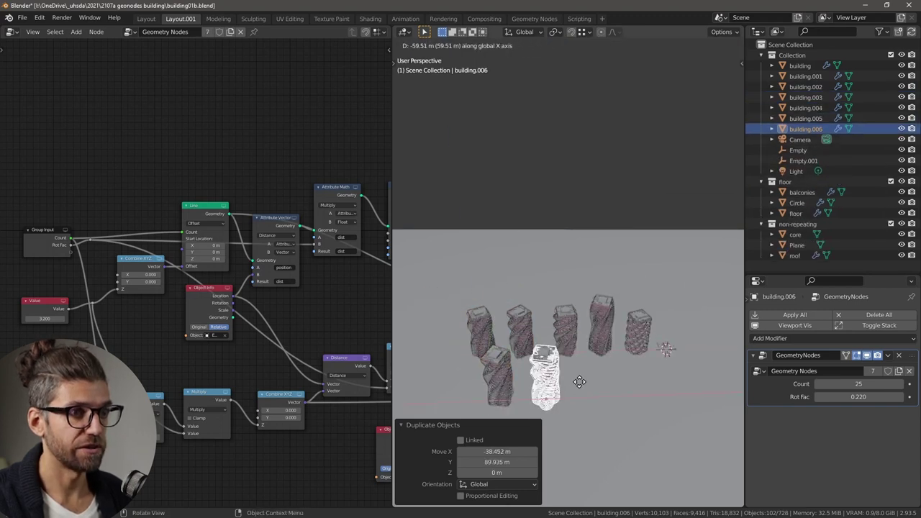
left_click(597, 385)
Add a third tower to the second row by duplicating the latest copy about -89 m along X.
middle_click_drag(597, 379, 611, 389)
key("shift+d")
key("x")
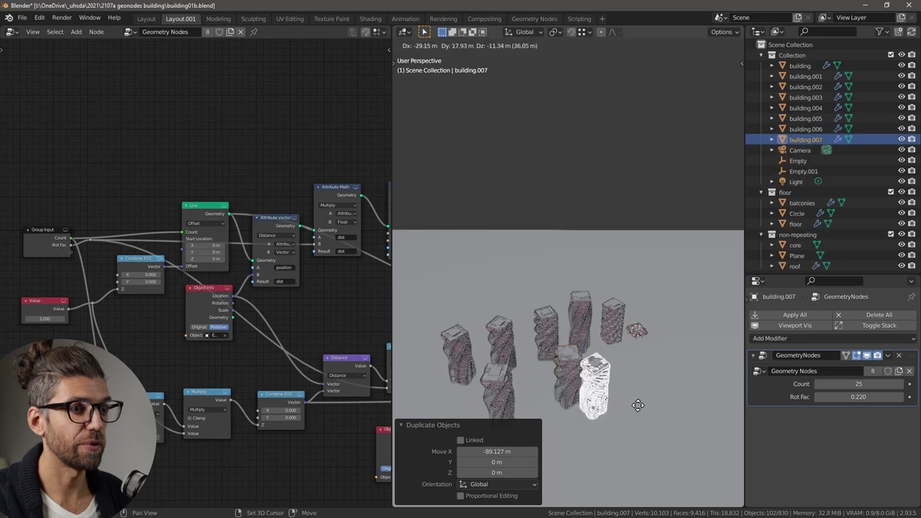
left_click(655, 410)
middle_click_drag(657, 410, 551, 380)
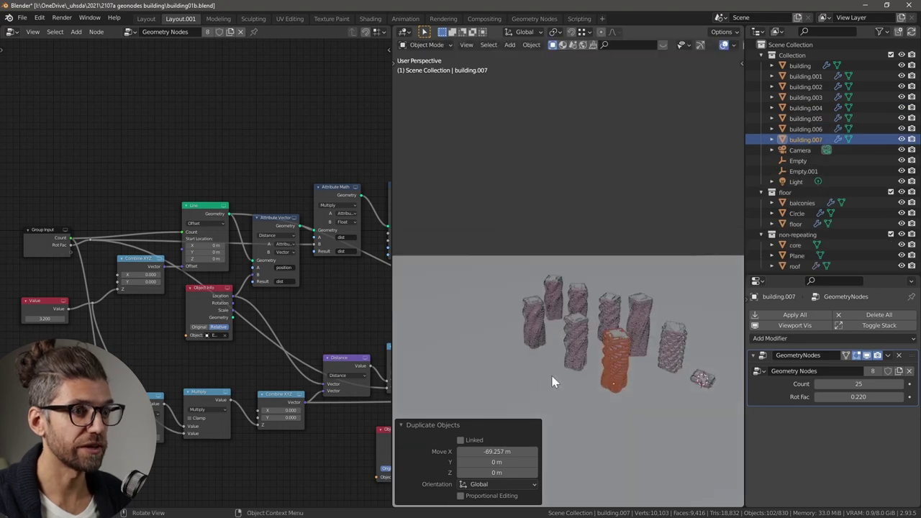
Make building.007 taller and change its twist, then set building.006's Rot Fac to 0.090.
scroll(722, 375, "up", 3)
left_click_drag(857, 396, 892, 396)
left_click(560, 331)
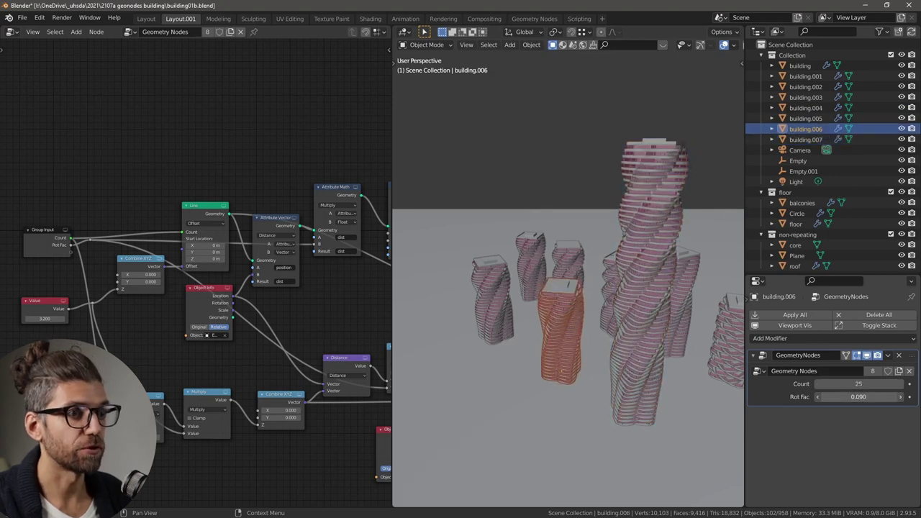
middle_click_drag(517, 313, 561, 355)
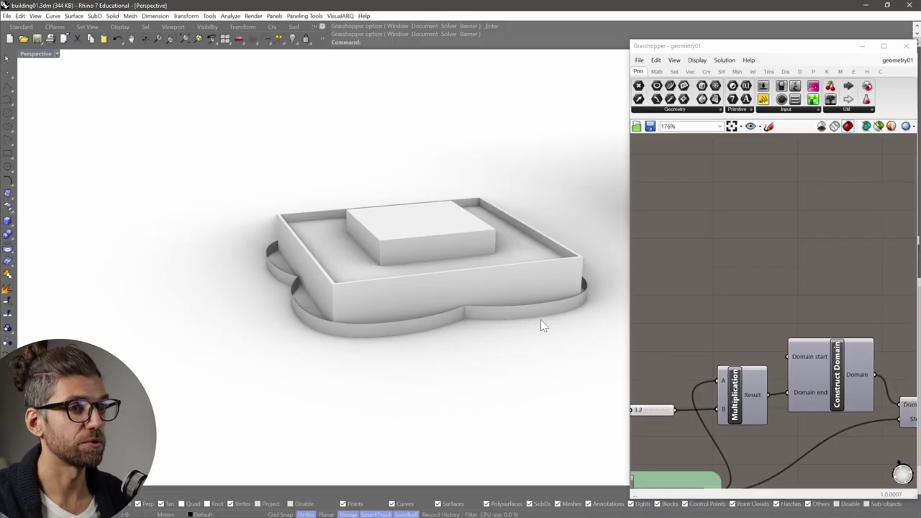
Switch to Rhino and set the tallest tower's floor-count Number Slider in the green Grasshopper group to 88.
scroll(426, 287, "down", 5)
right_click_drag(426, 287, 412, 275)
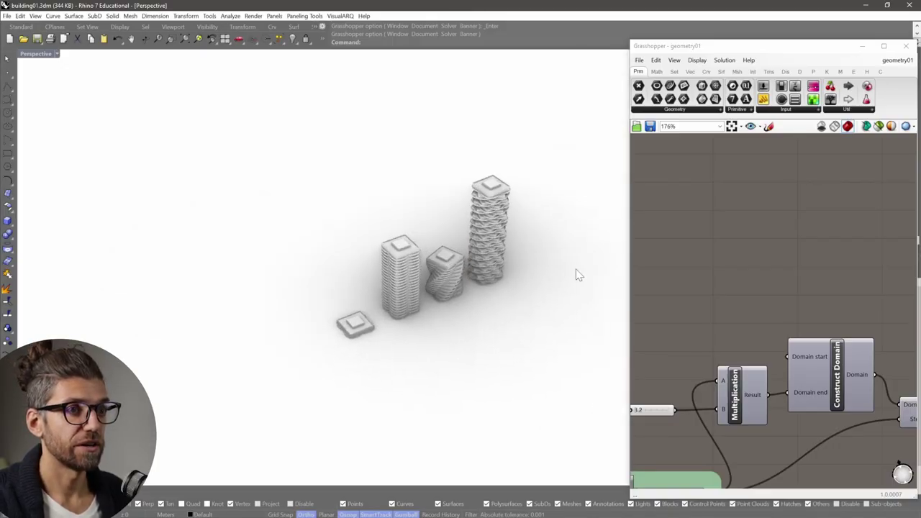
scroll(553, 294, "down", 3)
scroll(682, 317, "down", 3)
scroll(683, 326, "down", 8)
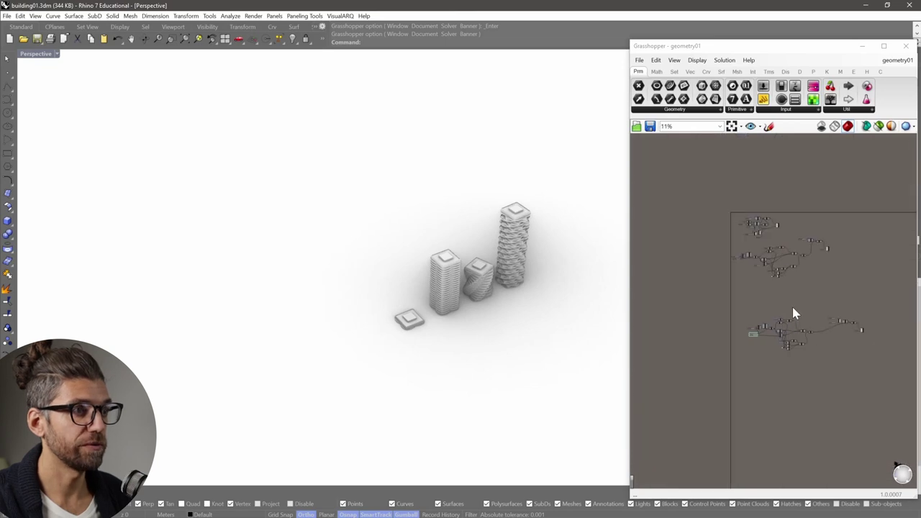
scroll(798, 244, "up", 3)
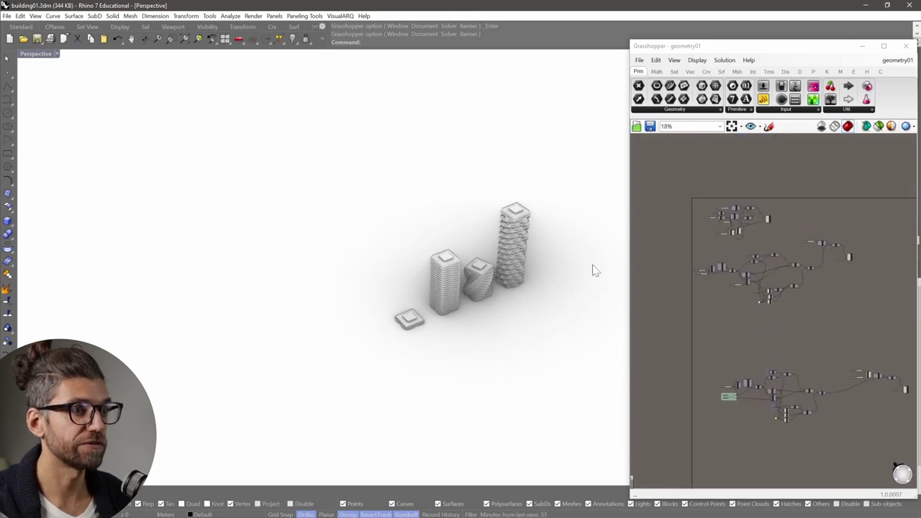
left_click(780, 344)
scroll(685, 324, "up", 8)
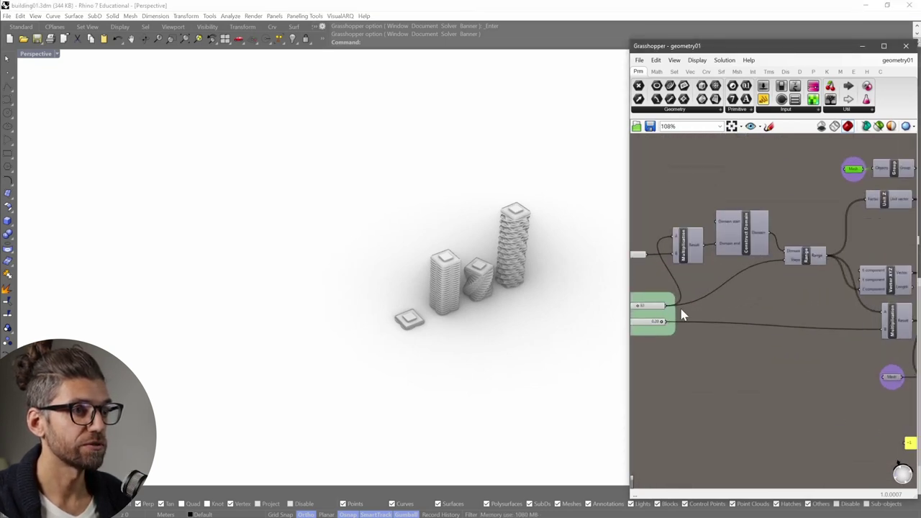
scroll(739, 298, "up", 5)
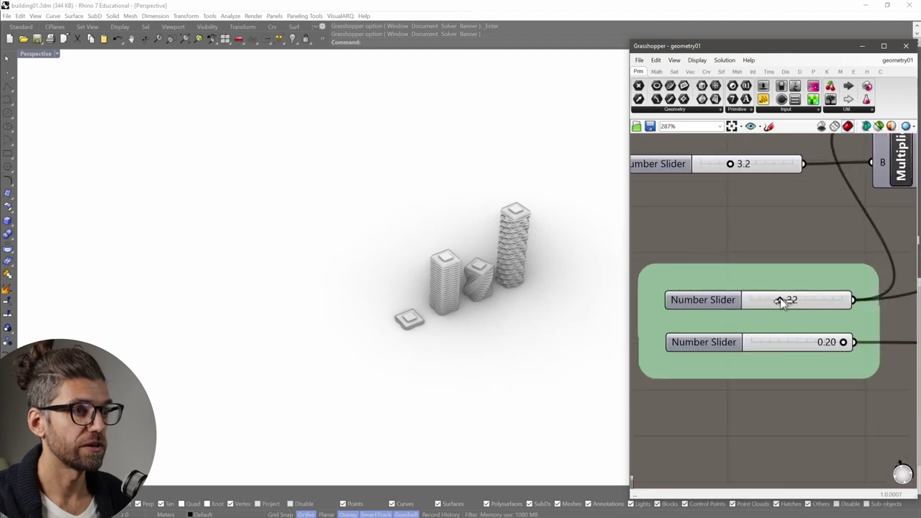
left_click_drag(781, 301, 844, 308)
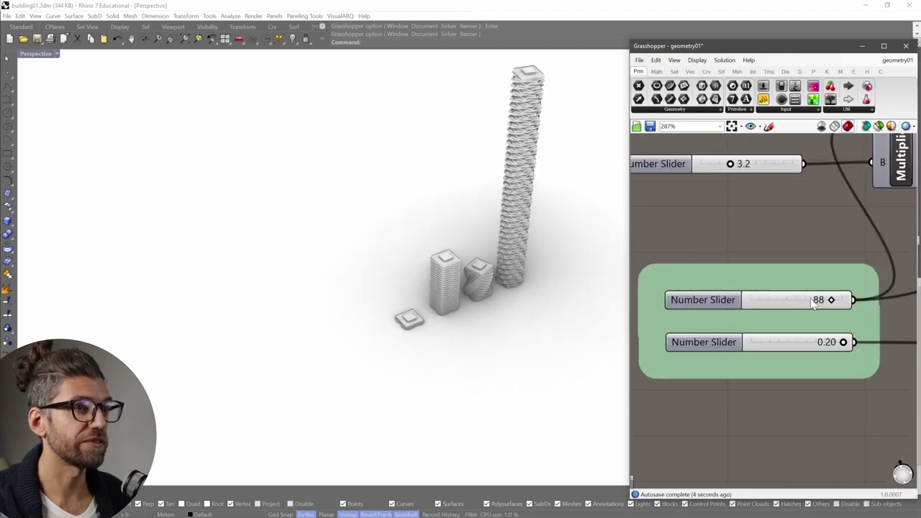
Inspect the extended tower up close, then set its floor-count Number Slider to 32.
right_click_drag(547, 306, 481, 310)
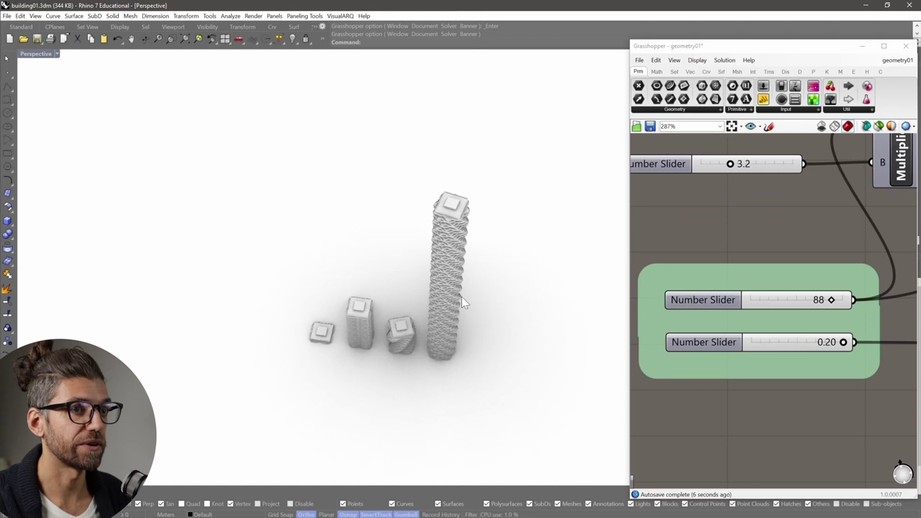
scroll(455, 301, "up", 8)
scroll(429, 310, "down", 5)
mouse_move(429, 312)
right_mouse_down("shift")
mouse_move(413, 282)
mouse_move(418, 310)
right_mouse_up("shift")
double_click(798, 299)
type("32")
key("Return")
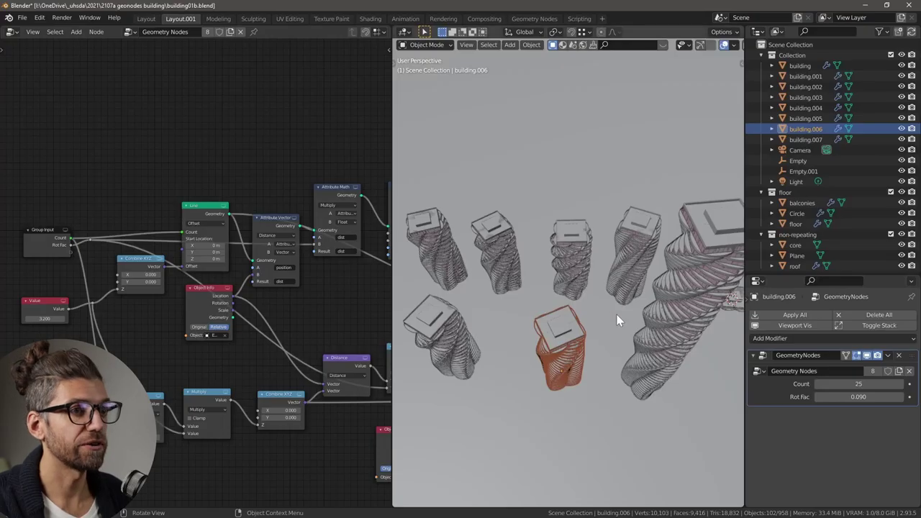
Switch back to Blender, undo the tower duplications and select the original building tower beside the single floor module.
scroll(616, 319, "down", 2)
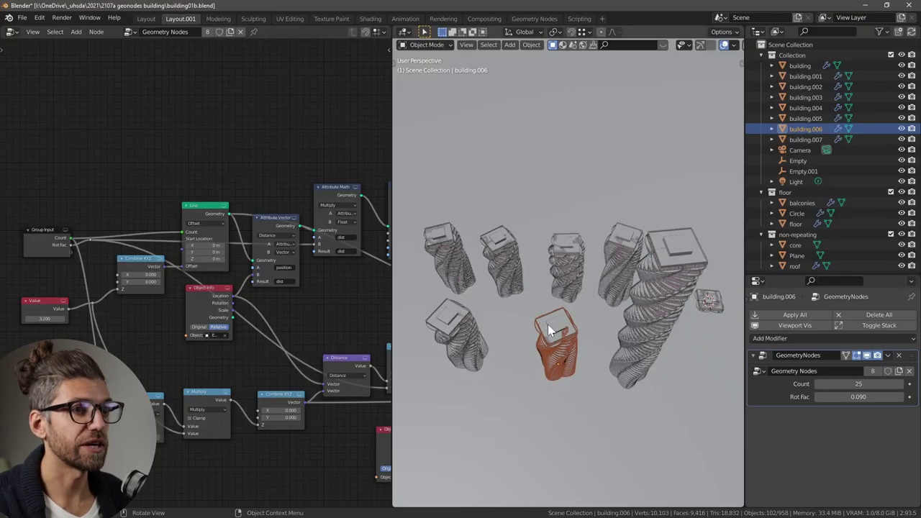
scroll(243, 310, "down", 8)
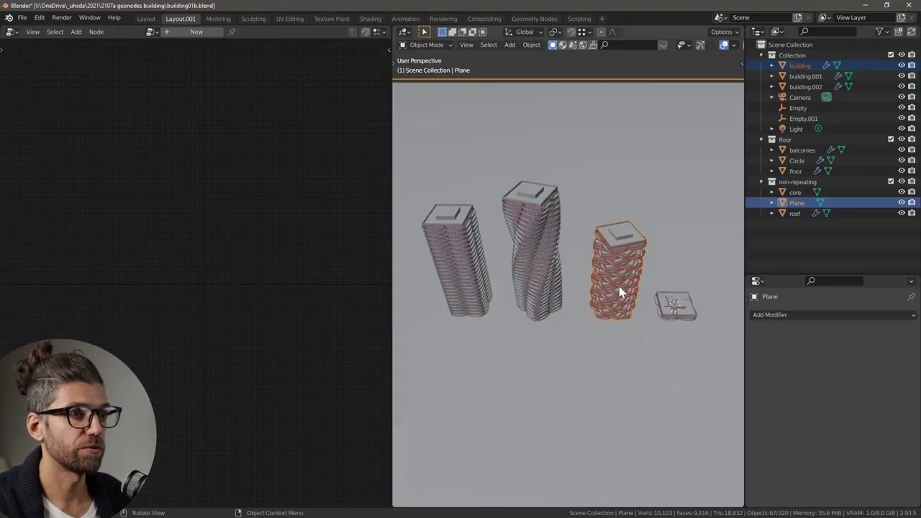
left_click(626, 268)
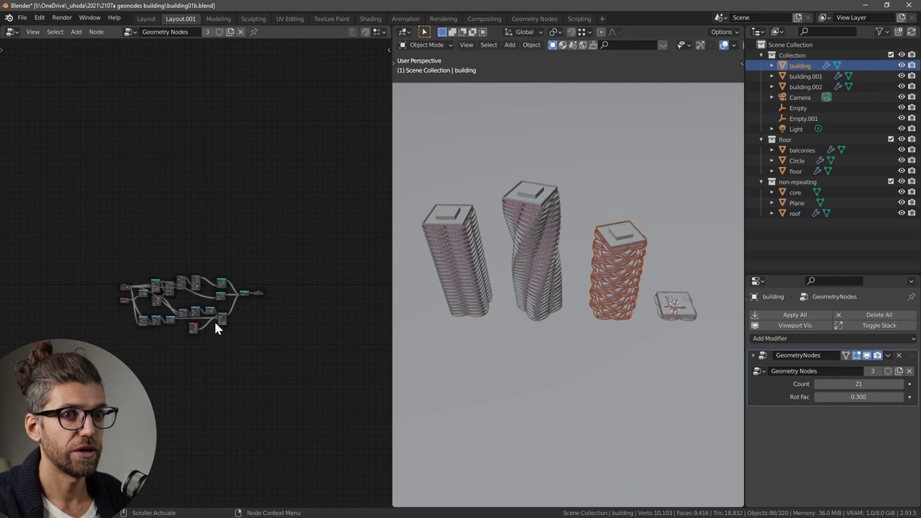
Move the Line node up, place Group Output near it, and connect Line's Geometry output directly to Group Output.
scroll(158, 310, "up", 2)
scroll(82, 297, "up", 10)
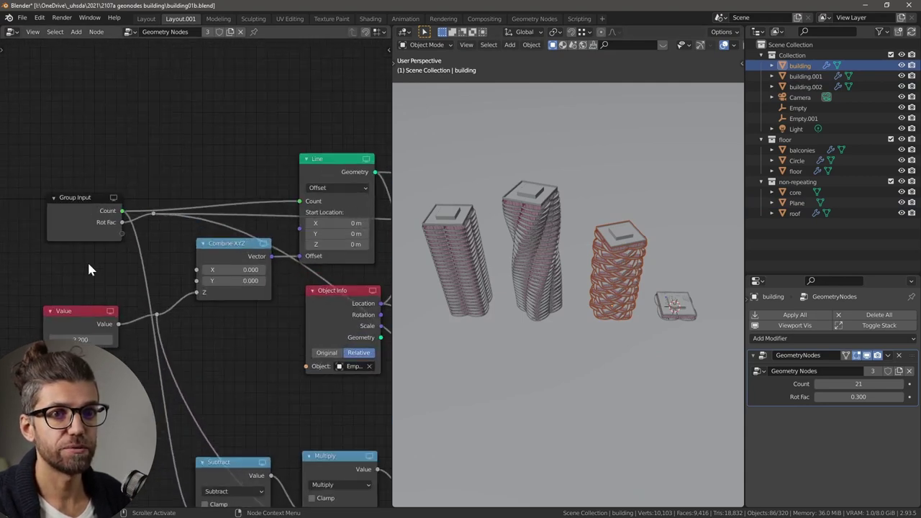
scroll(152, 304, "up", 2)
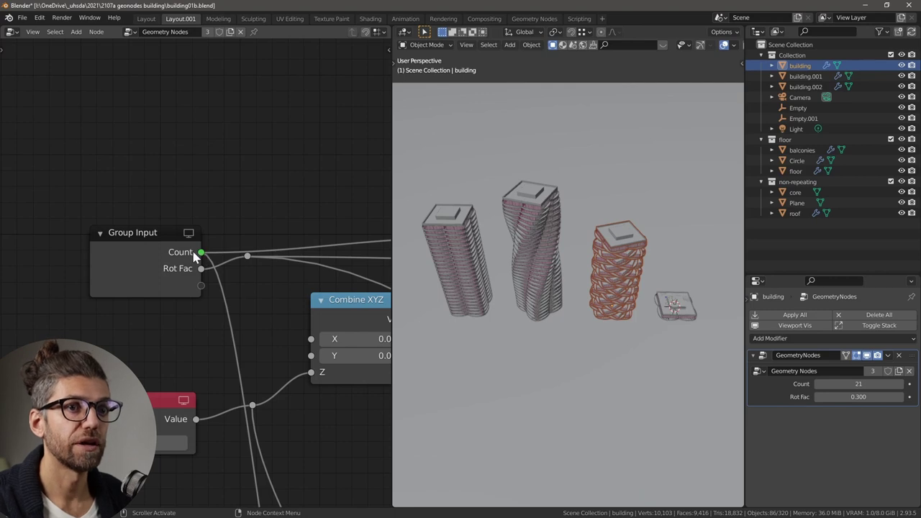
scroll(218, 268, "down", 6)
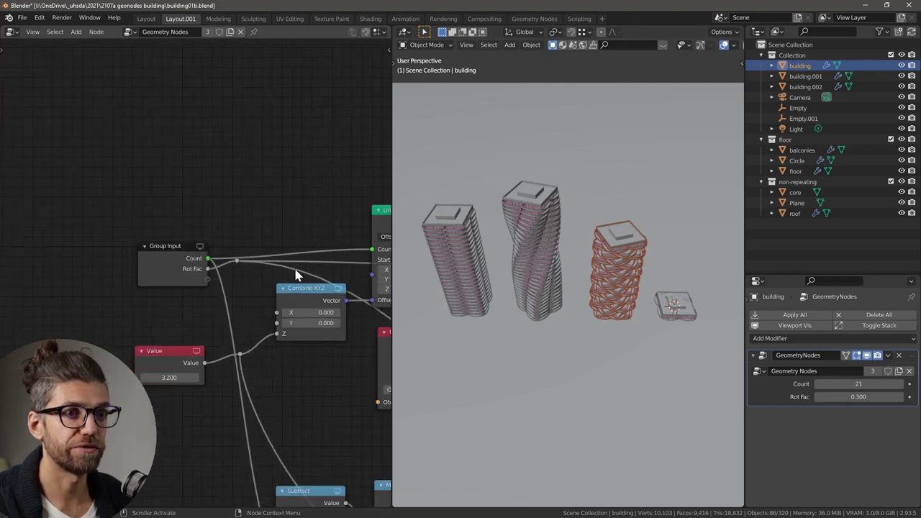
middle_click_drag(281, 276, 186, 303)
scroll(325, 262, "up", 2)
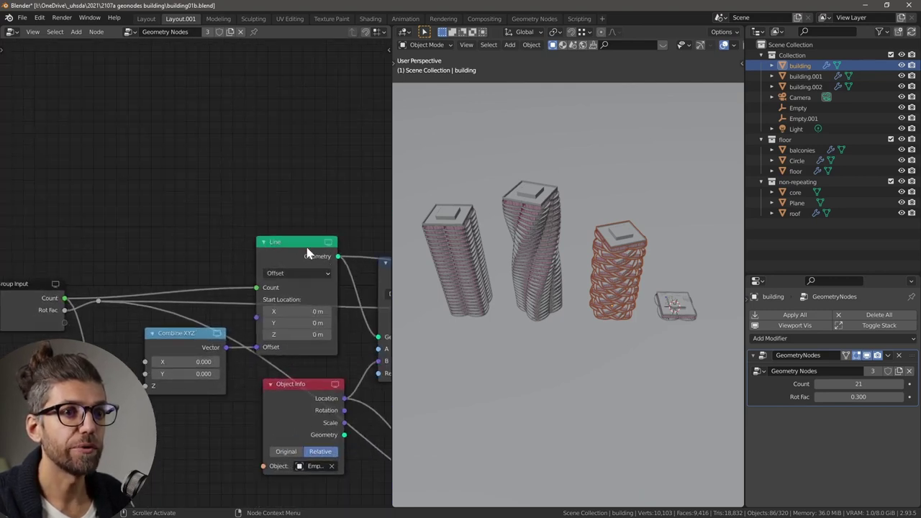
left_click_drag(311, 253, 310, 199)
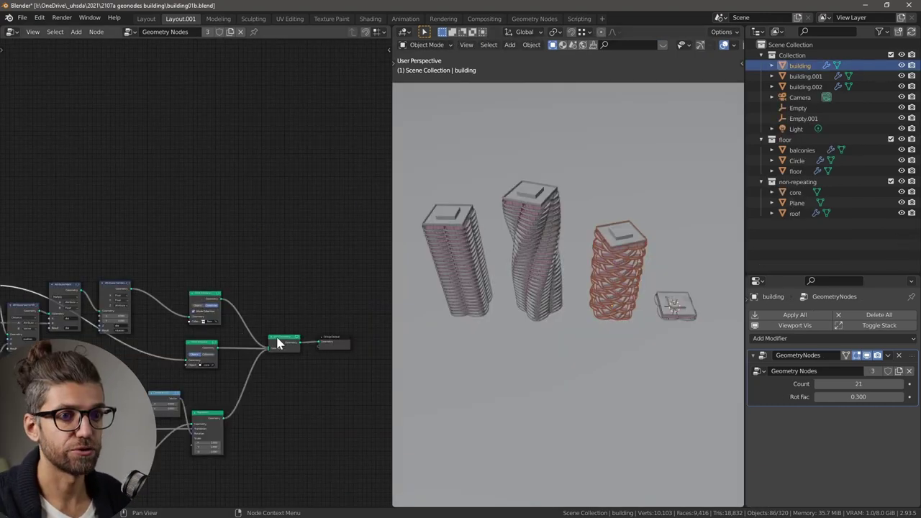
middle_click_drag(279, 343, 295, 366)
left_click_drag(347, 363, 85, 282)
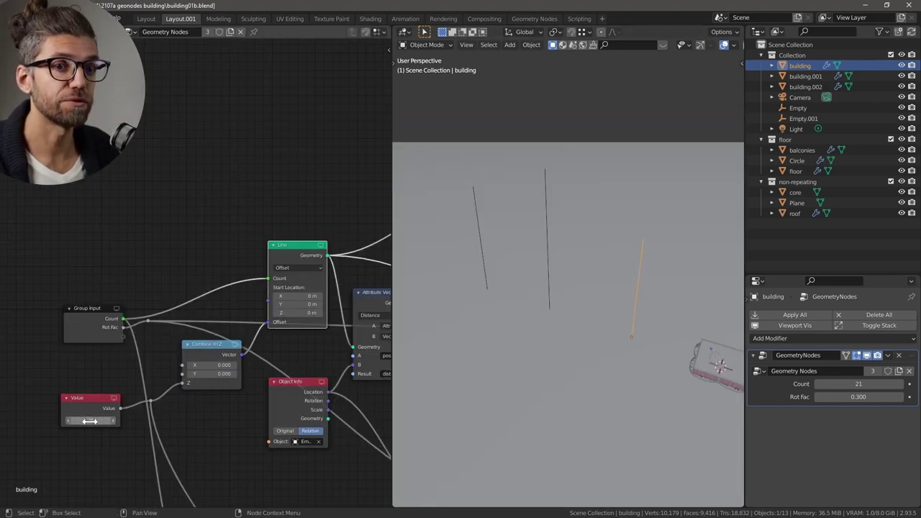
Examine the isolated line geometry and the Group Input, Object Info and Attribute Vector Math nodes that calculate each point's distance.
middle_click_drag(657, 349, 552, 351)
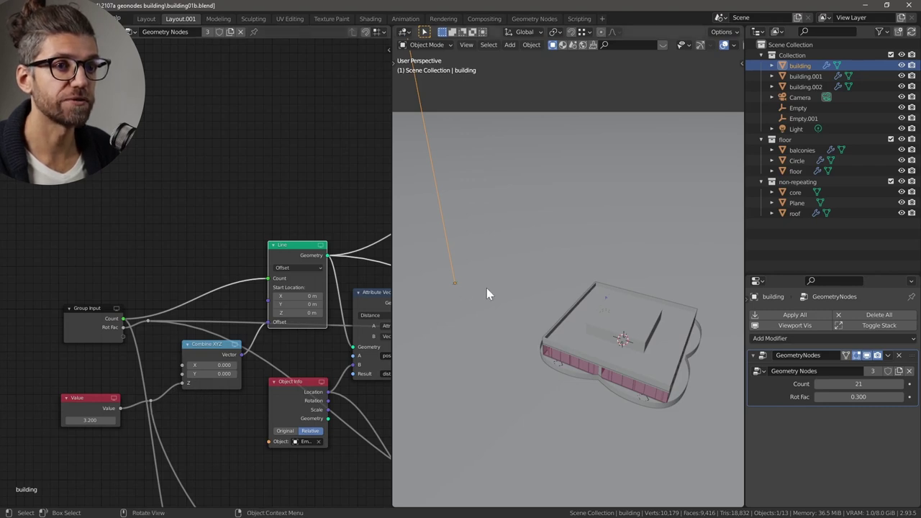
scroll(262, 336, "down", 2)
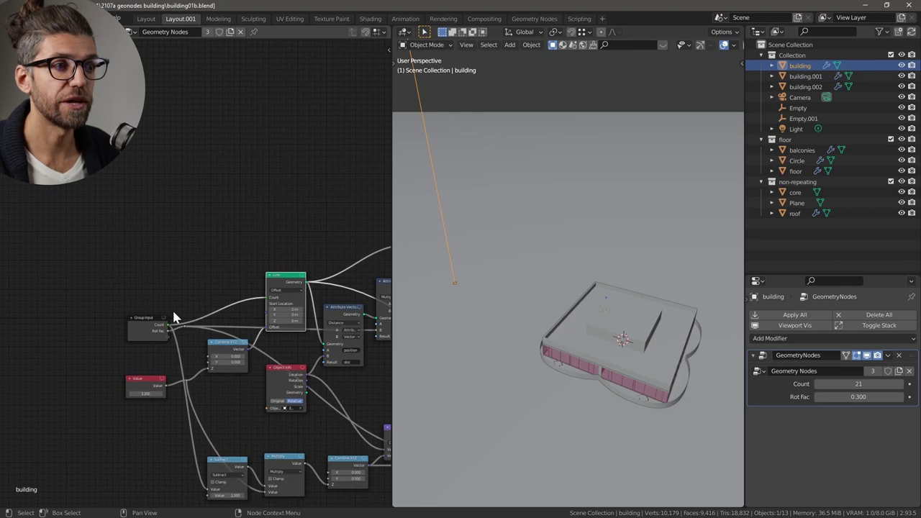
scroll(172, 308, "up", 1)
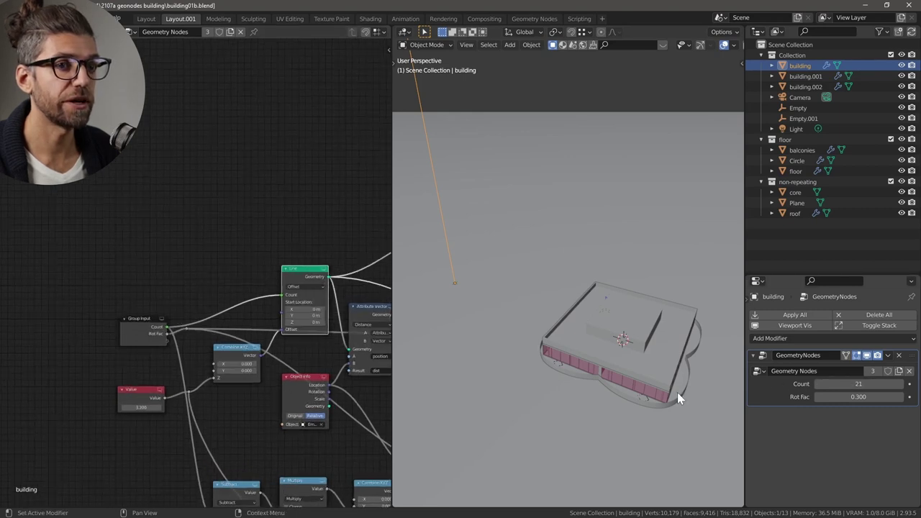
scroll(567, 378, "down", 3)
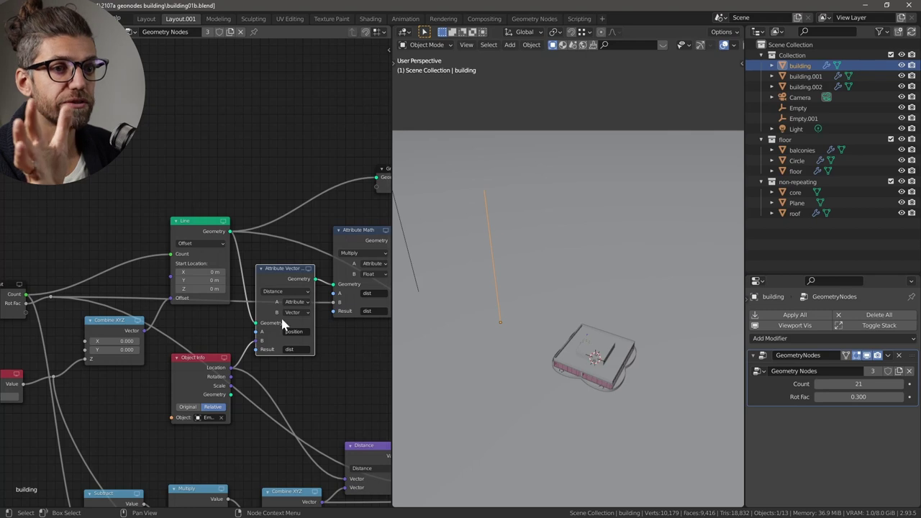
scroll(228, 392, "up", 2)
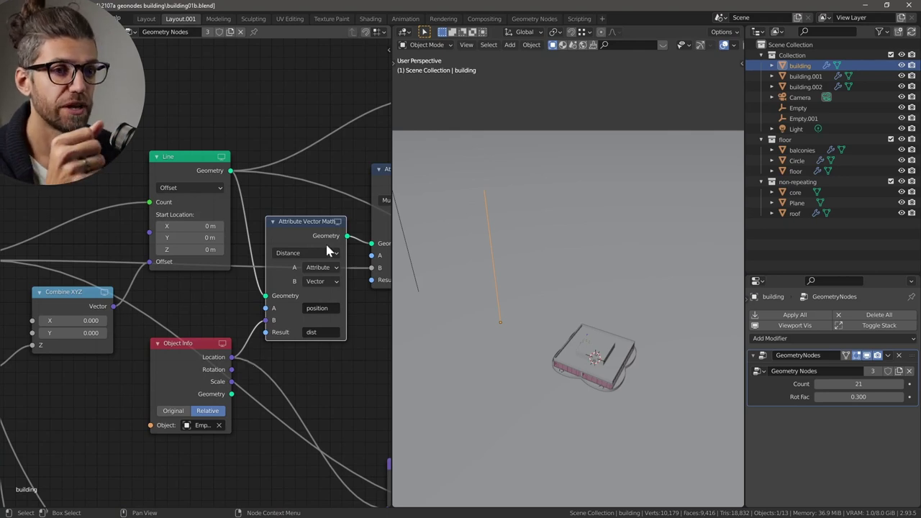
scroll(248, 358, "down", 3)
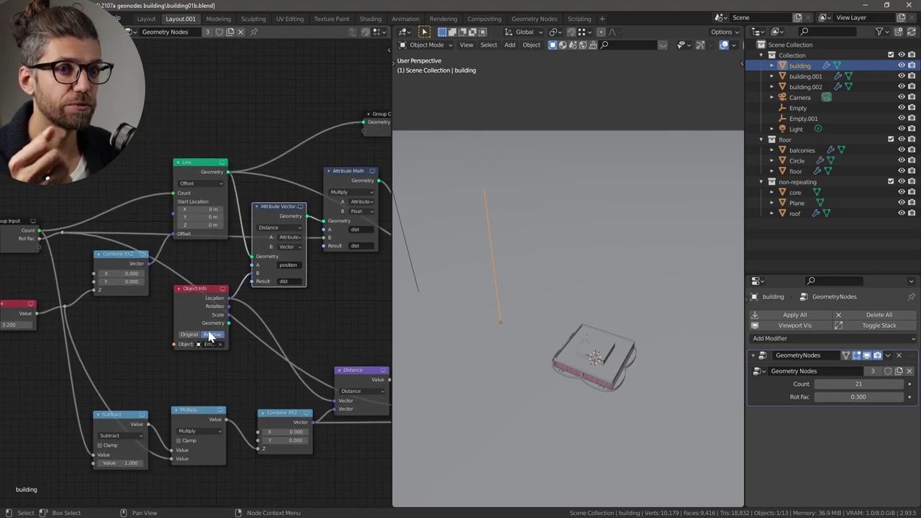
scroll(210, 344, "up", 2)
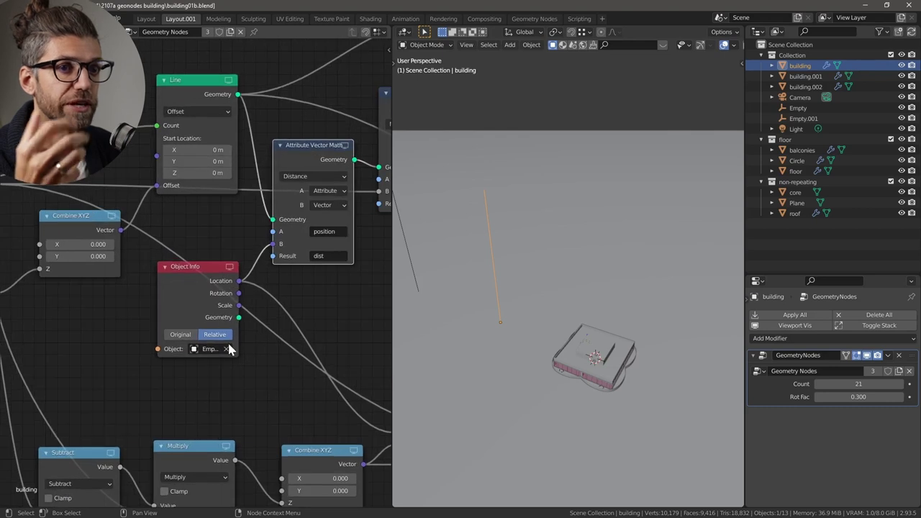
scroll(265, 241, "up", 3)
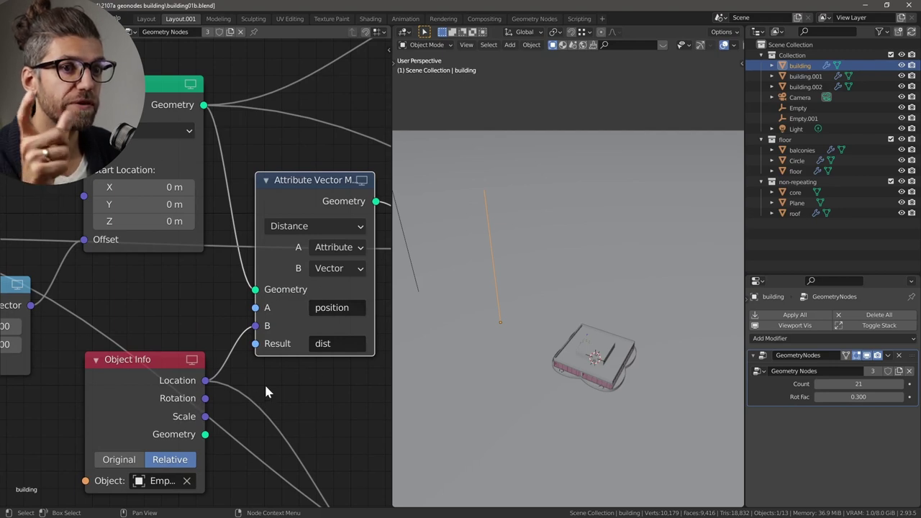
middle_click_drag(329, 350, 193, 356)
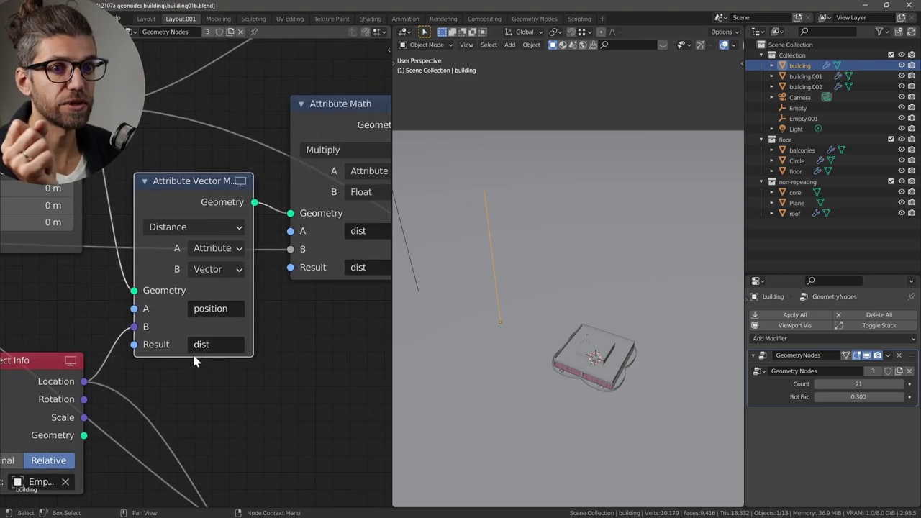
middle_click_drag(276, 302, 187, 357)
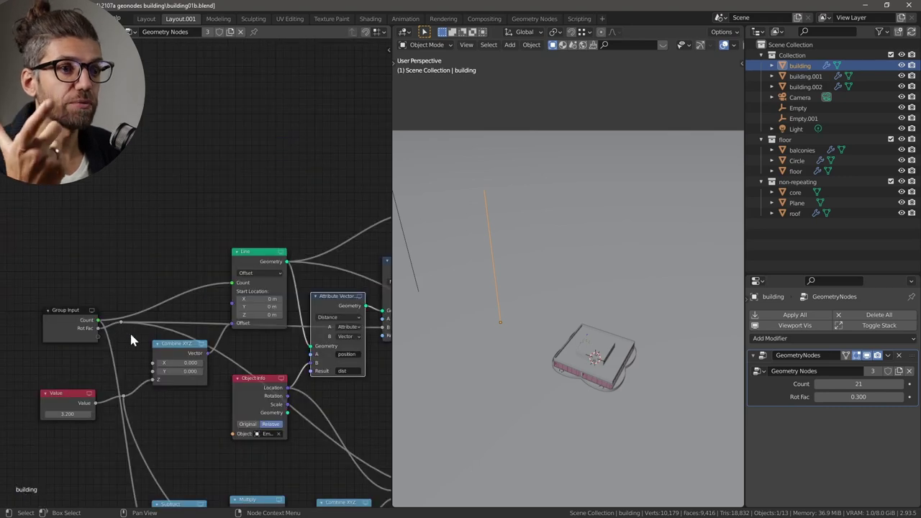
middle_click_drag(223, 339, 185, 337)
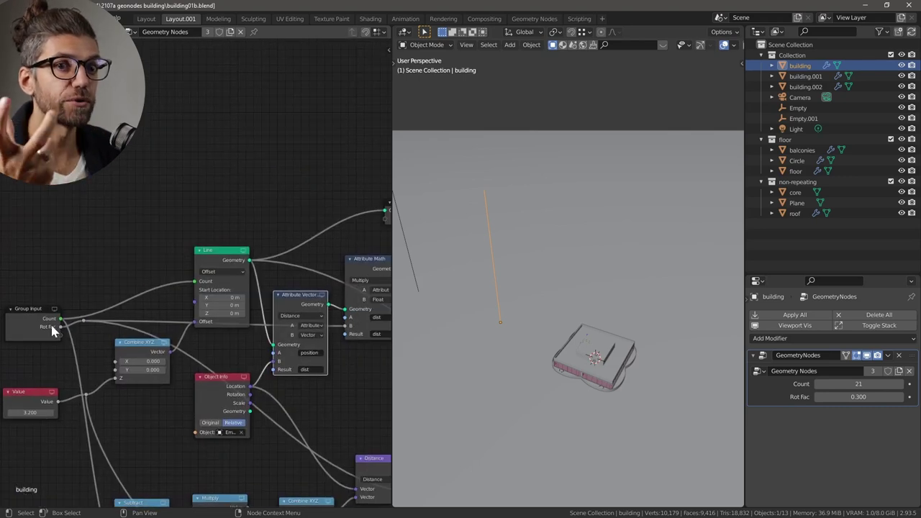
middle_click_drag(255, 341, 187, 362)
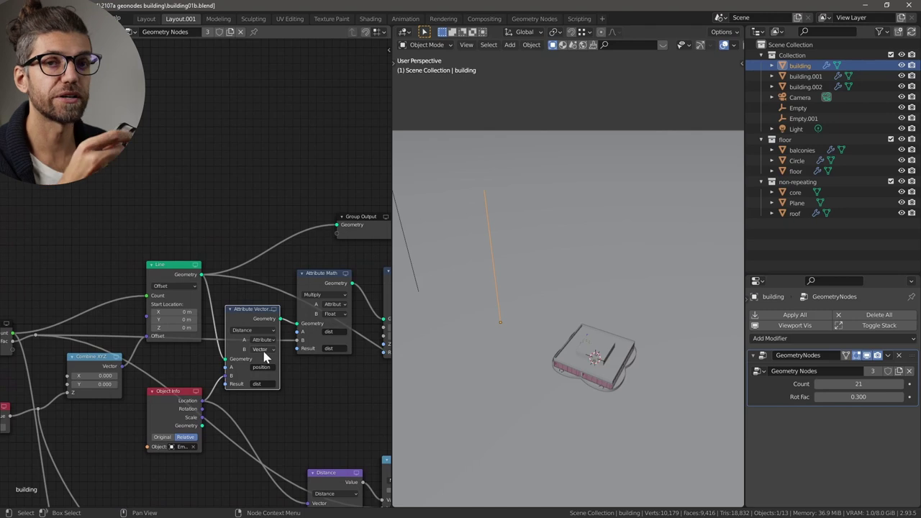
Move Group Output beside Join Geometry and connect the joined geometry to it.
middle_click_drag(272, 320, 285, 345)
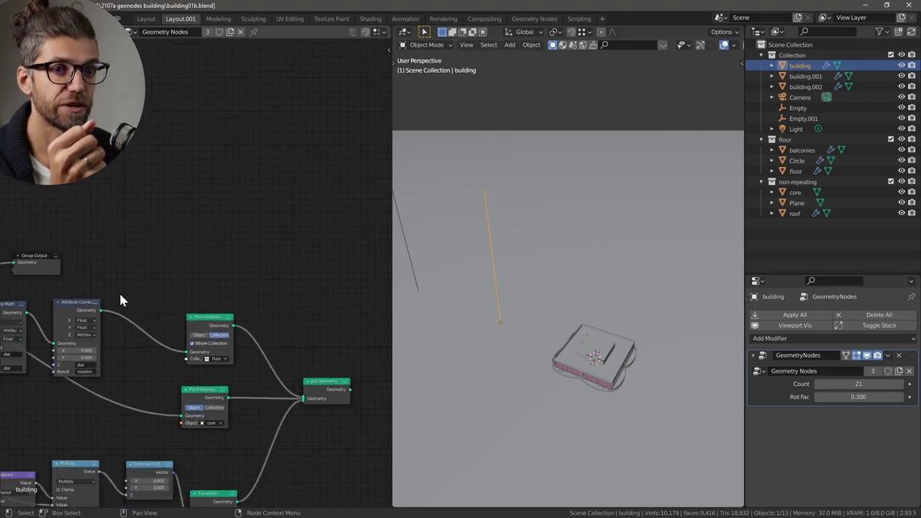
left_click_drag(34, 265, 358, 334)
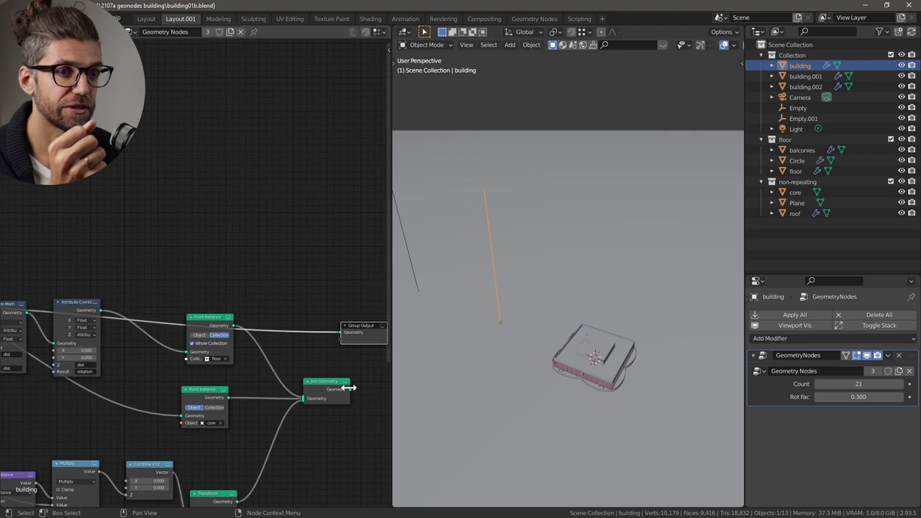
left_click_drag(338, 366, 341, 332)
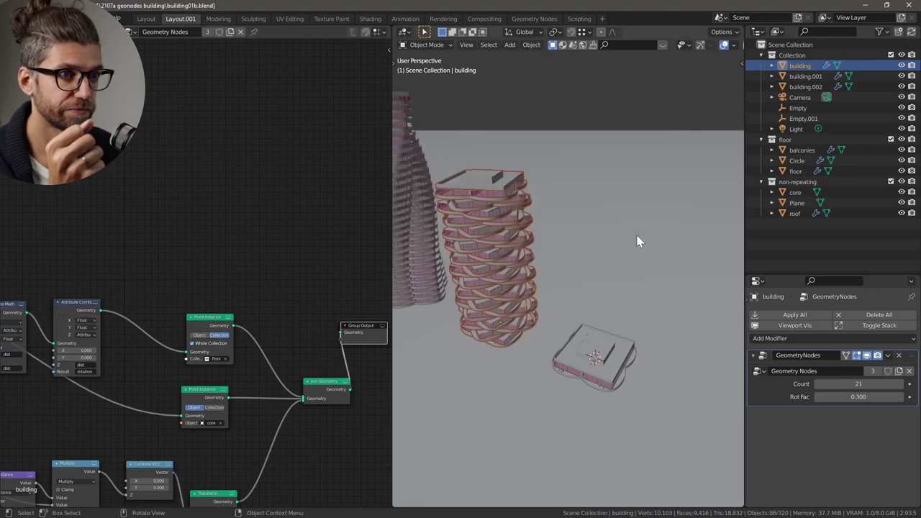
Try moving the Empty to preview how its distance affects the towers' twist, and cancel the move.
left_click(799, 108)
scroll(623, 264, "down", 5)
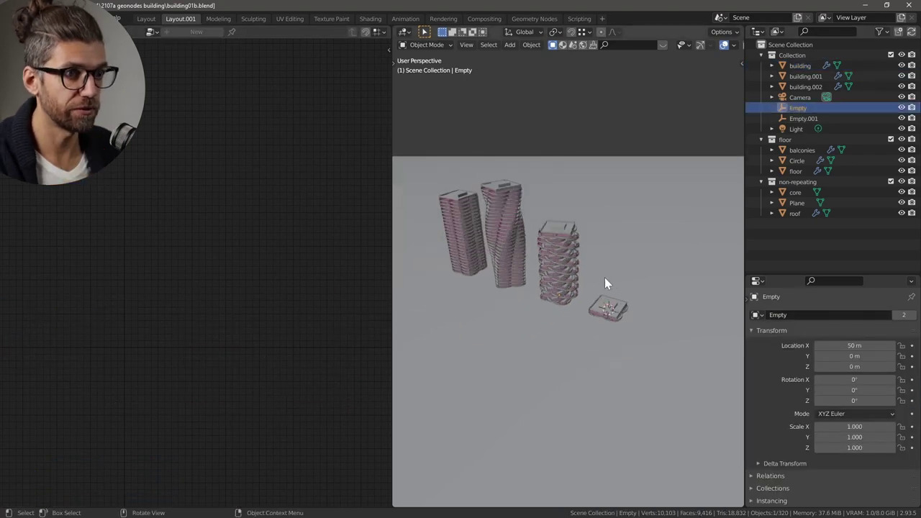
scroll(607, 286, "up", 3)
key("g")
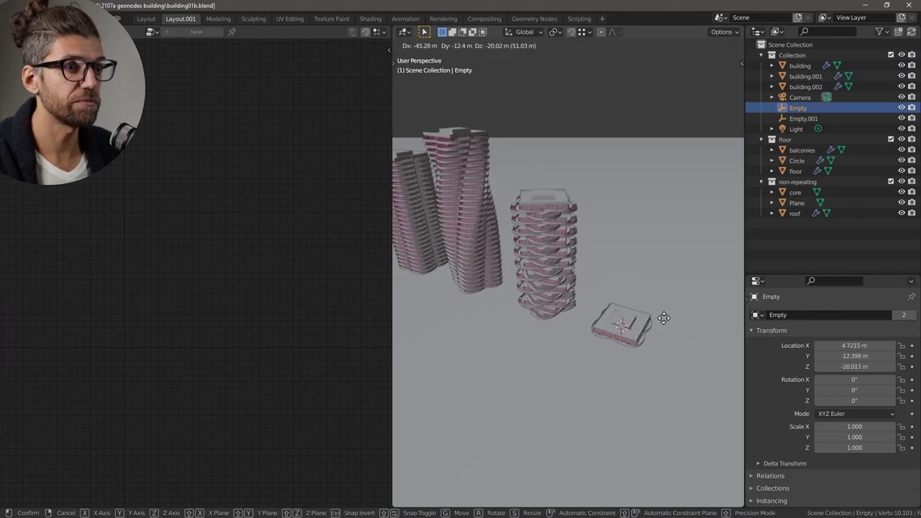
right_click(615, 301)
Inspect the twisted tower from its base to its roof and reselect the original building object.
scroll(554, 295, "up", 4)
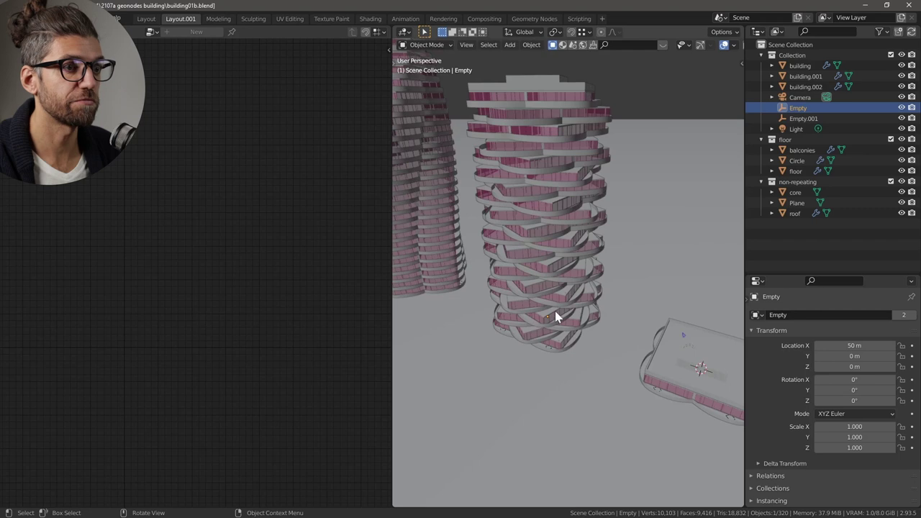
scroll(563, 282, "down", 3)
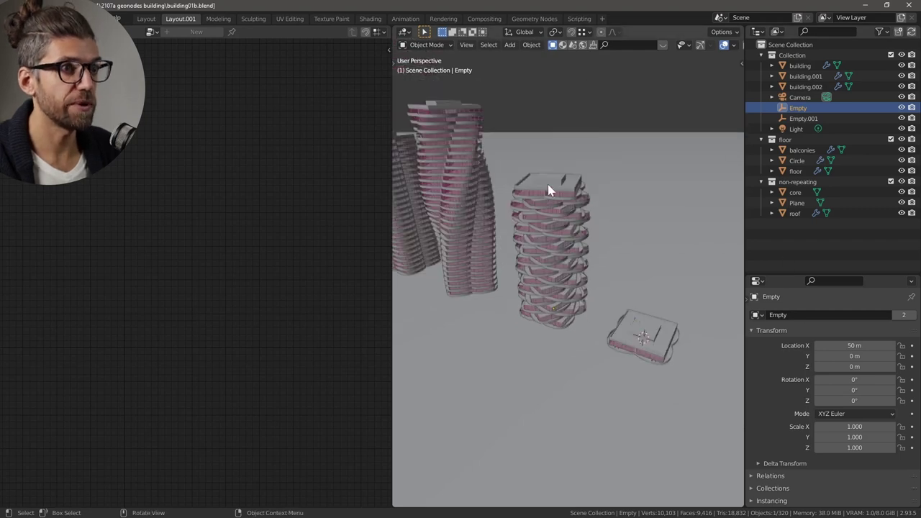
scroll(547, 189, "up", 3)
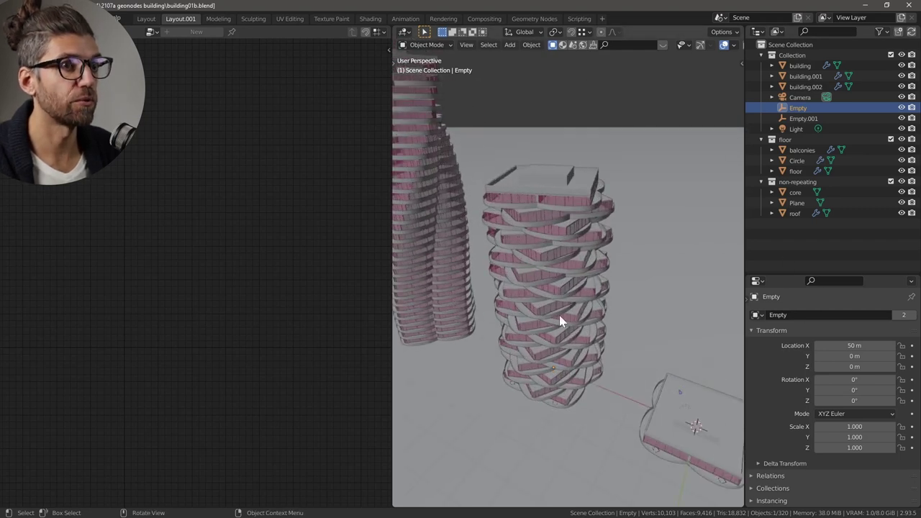
scroll(580, 327, "down", 4)
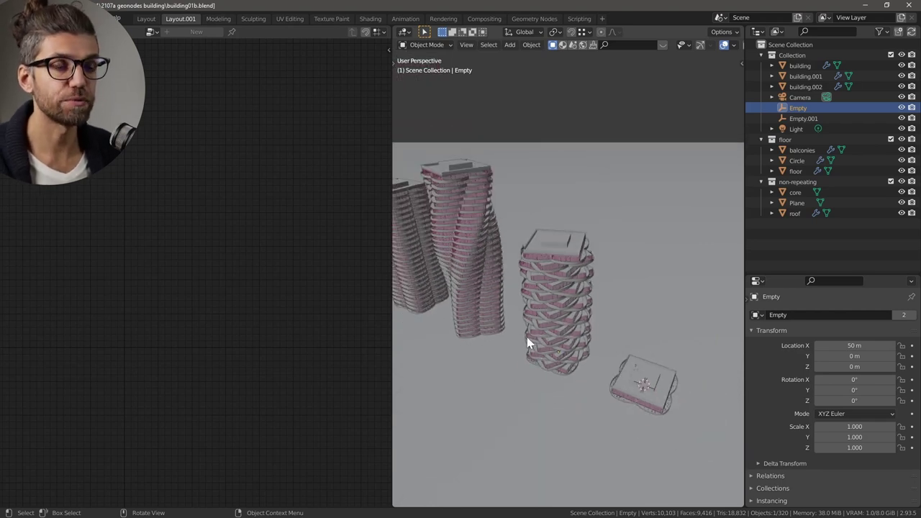
scroll(563, 328, "up", 5)
left_click(566, 293)
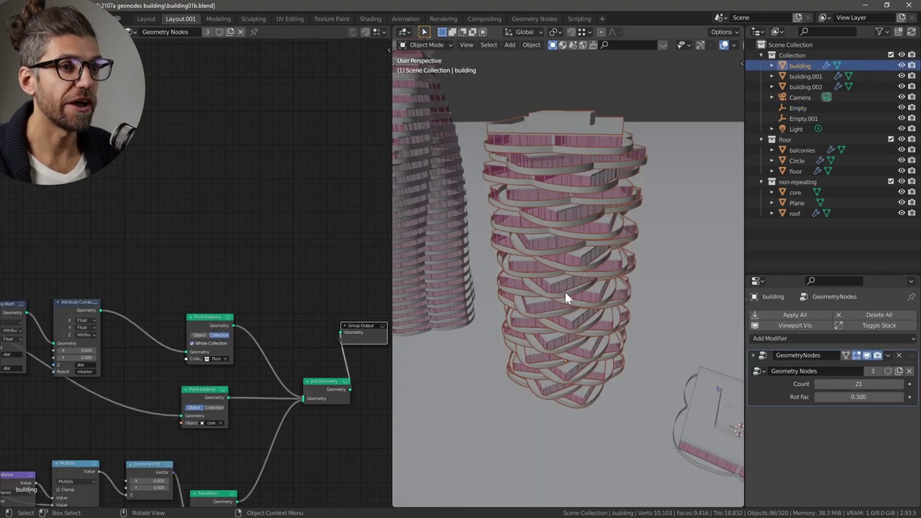
Examine how Attribute Math and Attribute Combine XYZ feed the rotation into the floor collection's Point Instance, through to Join Geometry.
scroll(218, 353, "down", 3)
scroll(216, 345, "up", 7)
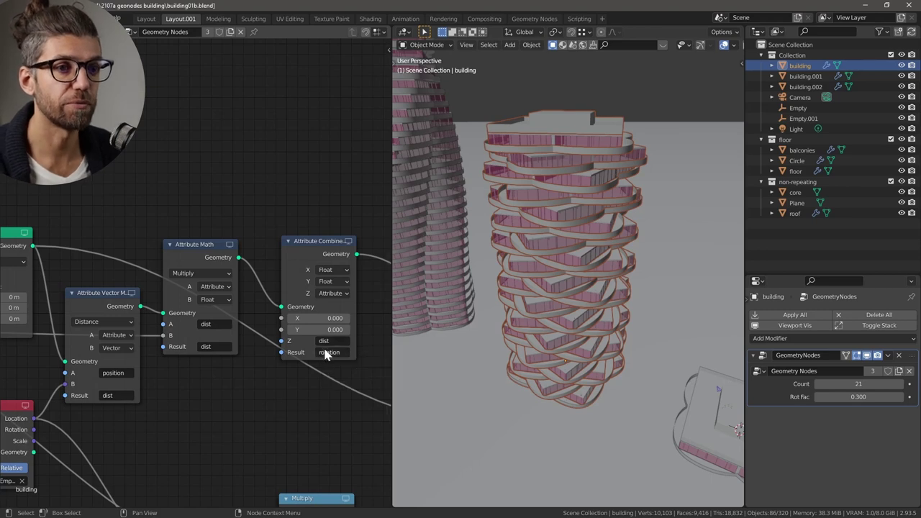
scroll(336, 339, "down", 1)
middle_click_drag(336, 339, 209, 331)
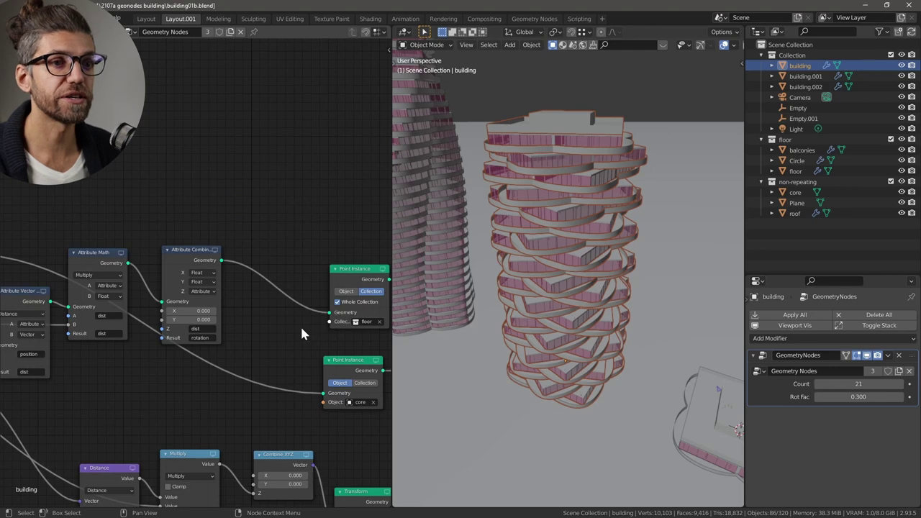
middle_click_drag(262, 335, 200, 340)
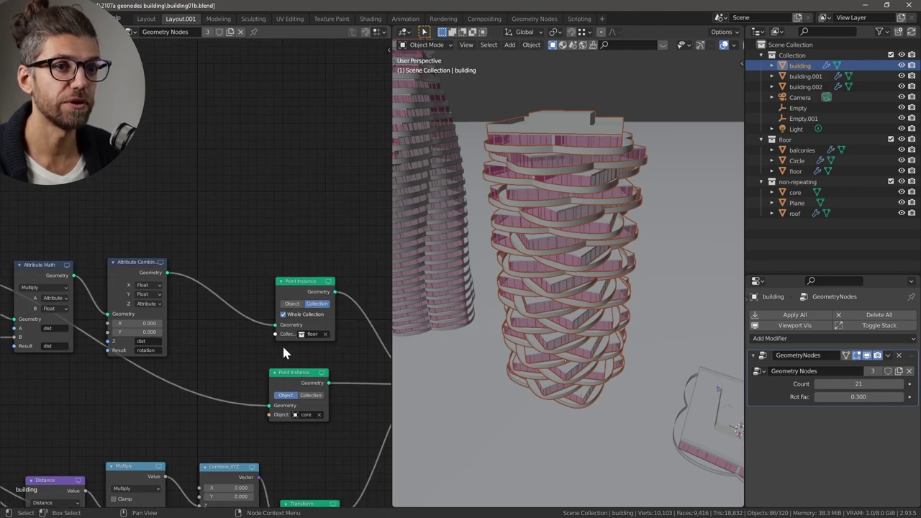
middle_click_drag(282, 353, 259, 336)
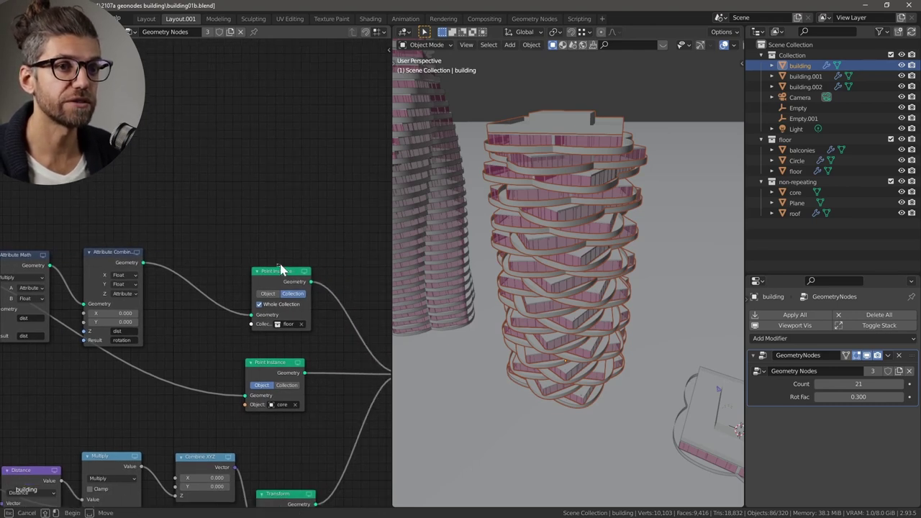
scroll(274, 288, "up", 2)
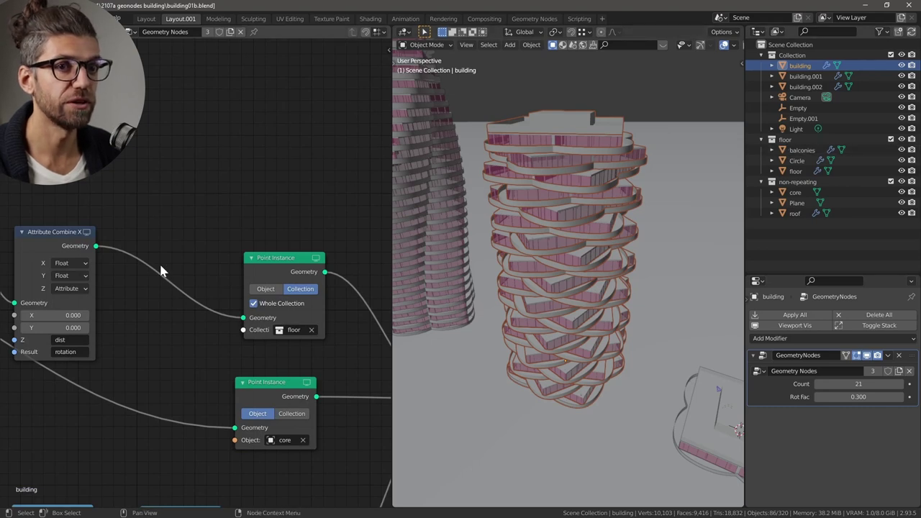
scroll(185, 263, "down", 4)
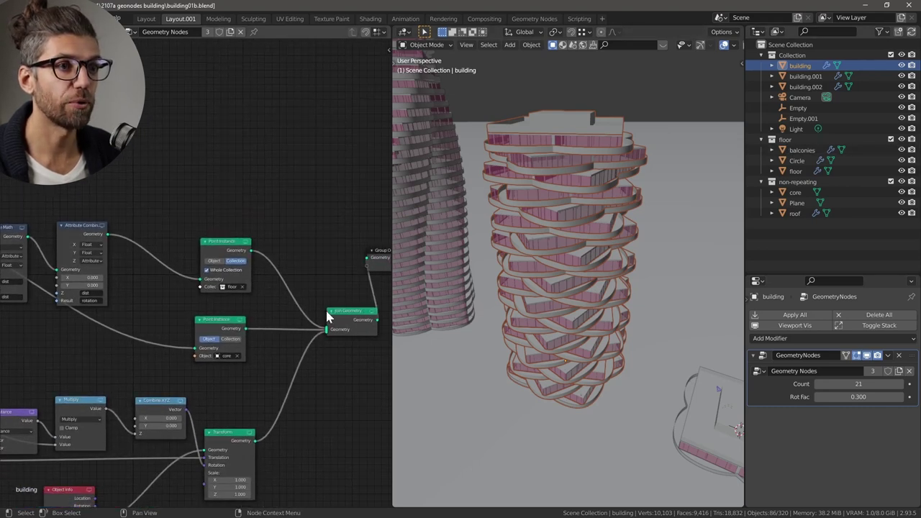
Connect the floor collection's Point Instance Geometry output directly to Group Output, bypassing Join Geometry.
scroll(327, 317, "up", 2)
left_click_drag(203, 262, 349, 271)
scroll(179, 323, "down", 4)
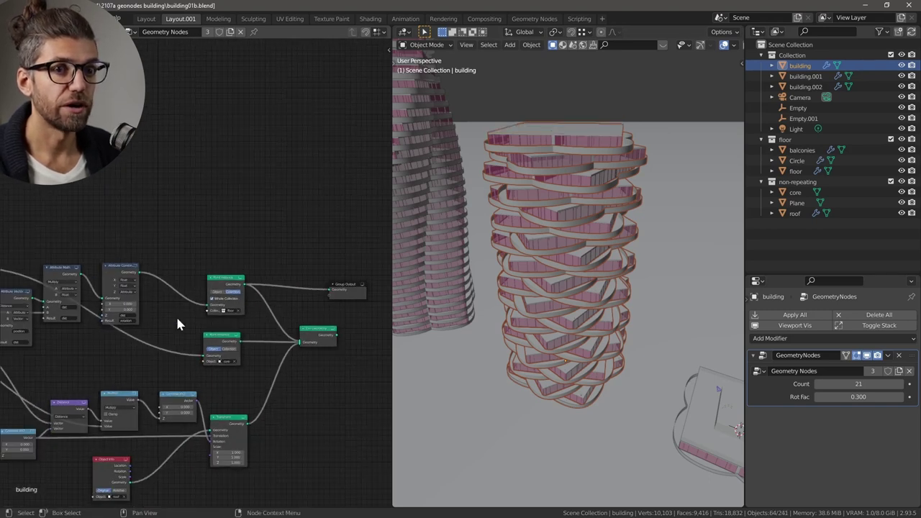
Examine how the Line's points feed the Point Instance node that instances the core object without rotation.
scroll(245, 311, "up", 3)
middle_click_drag(168, 360, 204, 368)
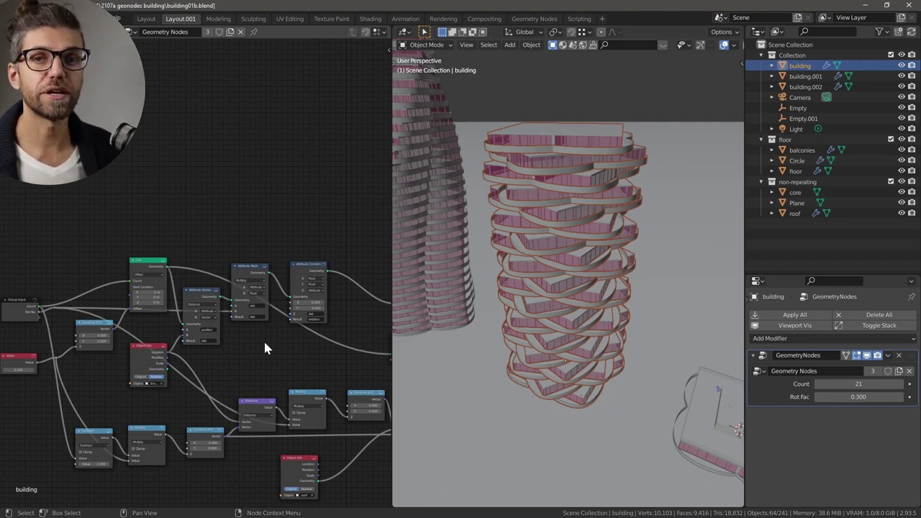
middle_click_drag(127, 337, 222, 337)
scroll(161, 321, "up", 4)
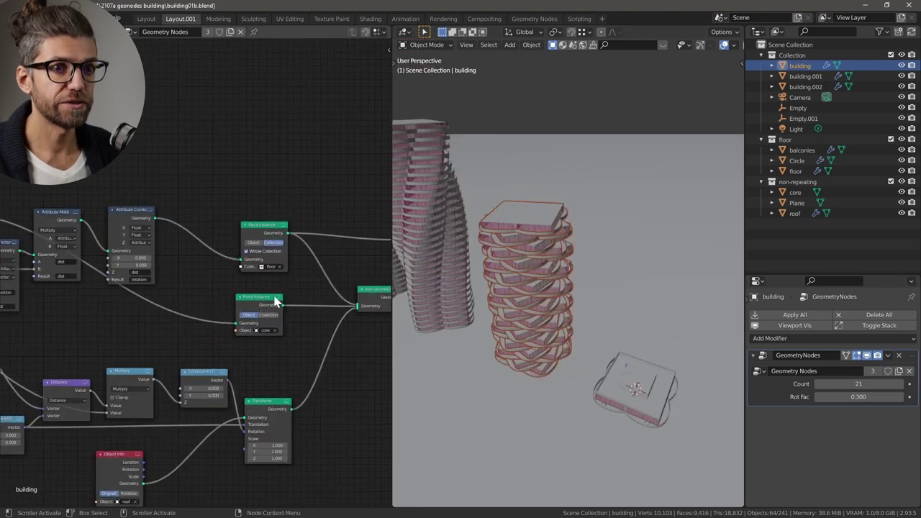
scroll(276, 301, "up", 4)
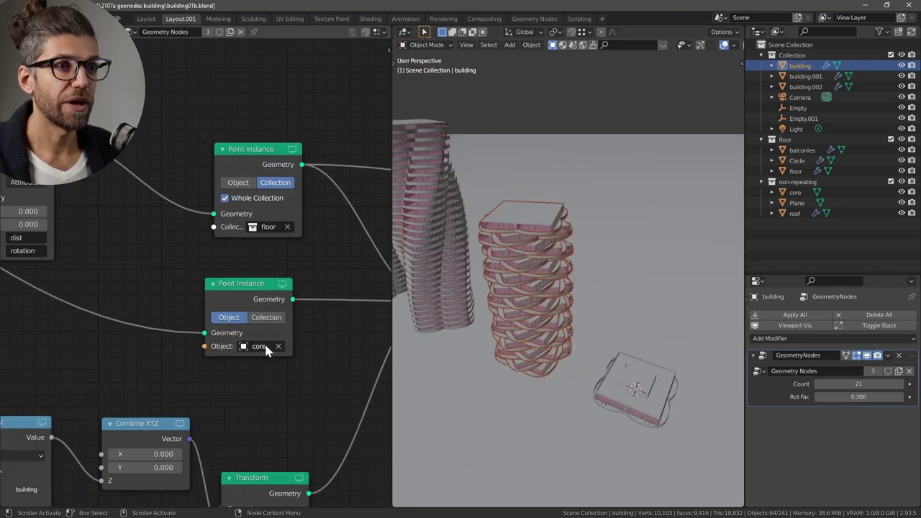
scroll(259, 344, "down", 4)
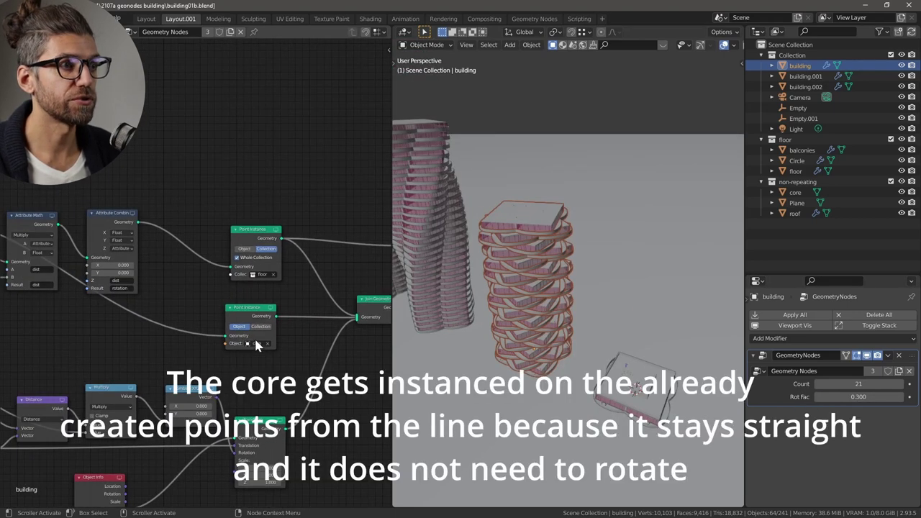
Exclude the Collection and floor collections to view the core object, re-enable both, and reselect the original building.
left_click(890, 140)
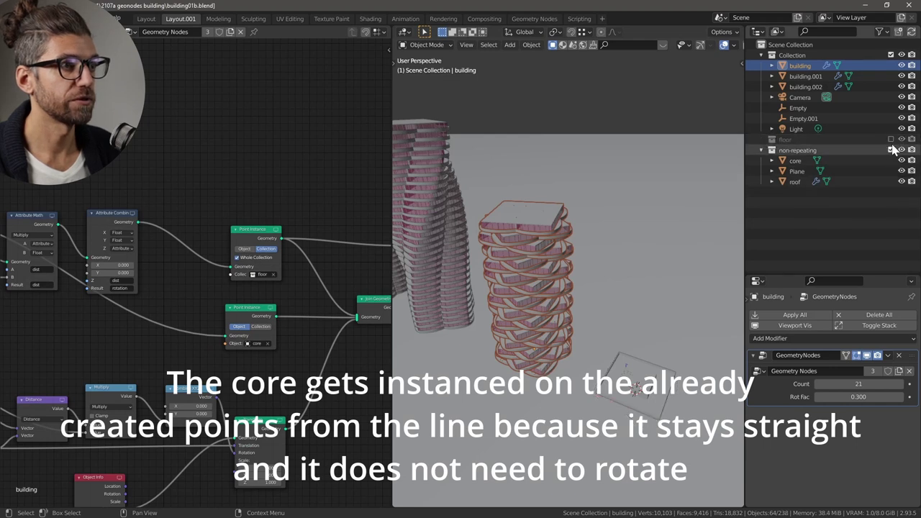
left_click(891, 149, "ctrl")
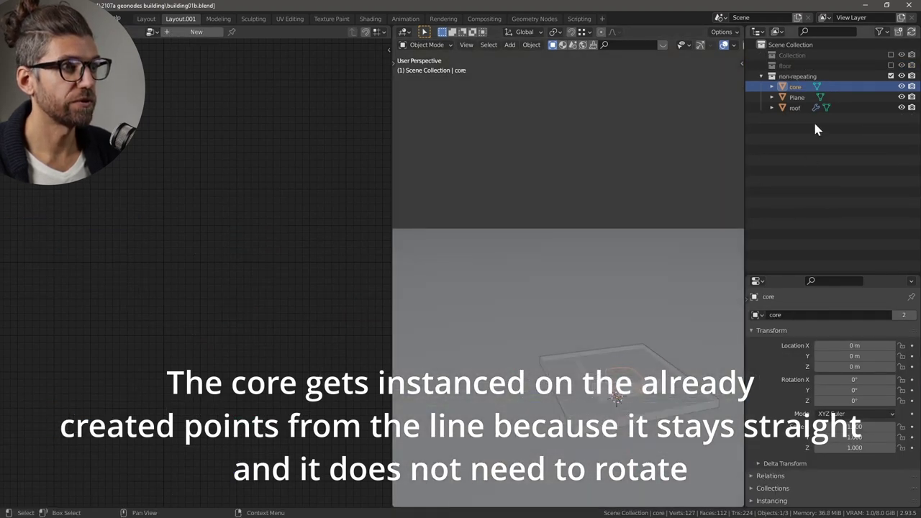
left_click(891, 66)
left_click(891, 55)
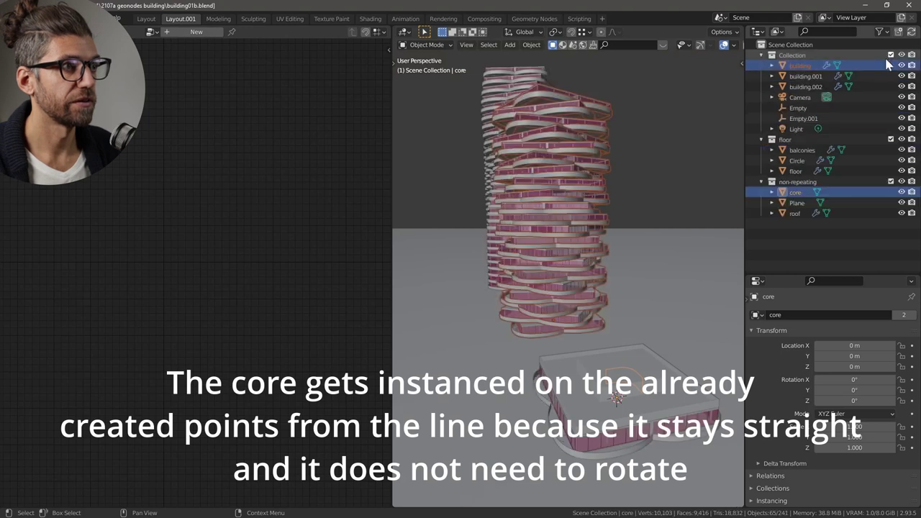
left_click(557, 259)
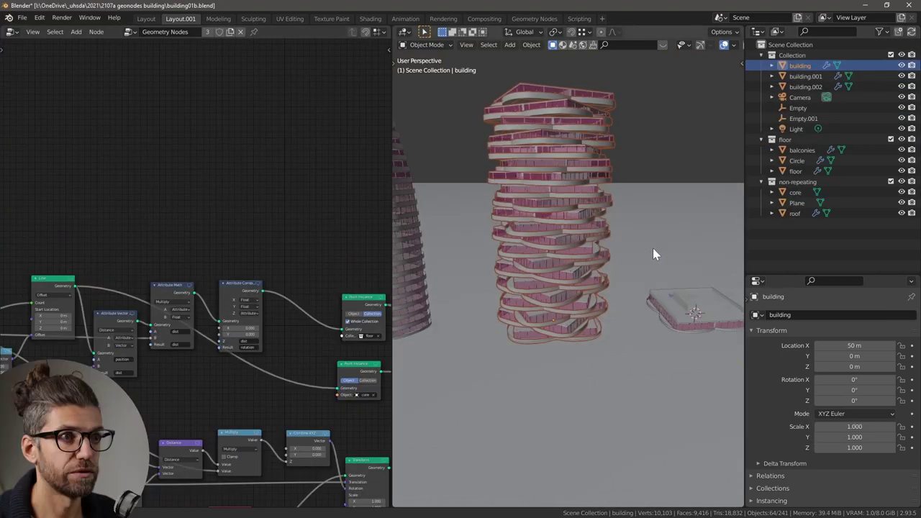
Inspect the top of the twisted tower and the lower node branch that places and rotates its roof.
middle_click_drag(653, 247, 679, 267)
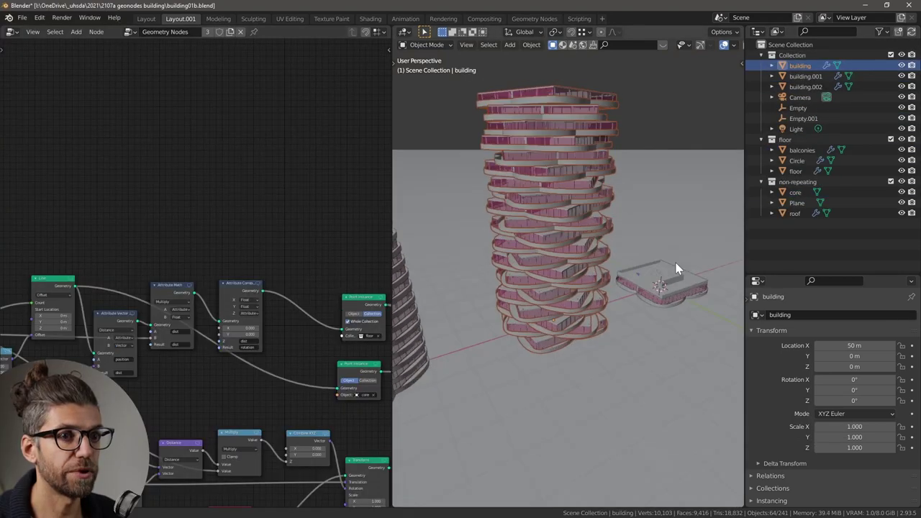
scroll(678, 267, "up", 3)
scroll(303, 356, "up", 2)
middle_click_drag(226, 288, 241, 325)
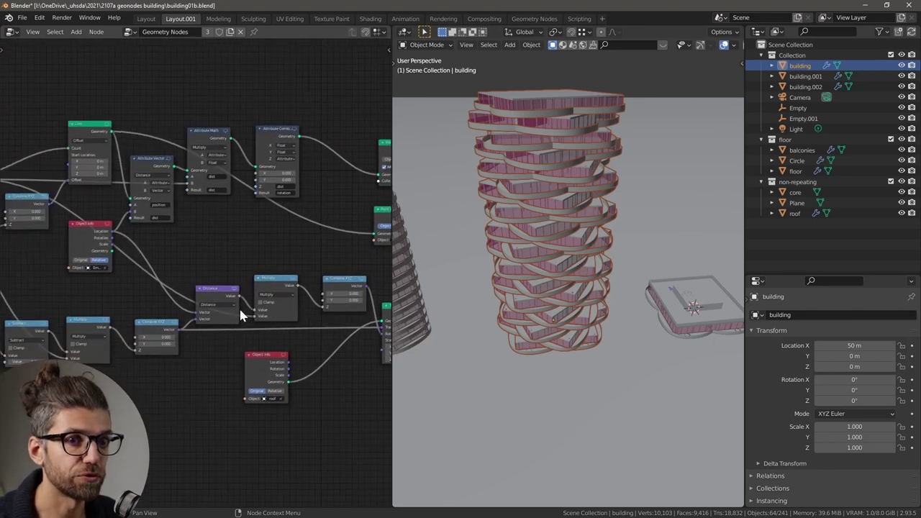
scroll(260, 311, "down", 3)
scroll(277, 304, "up", 2)
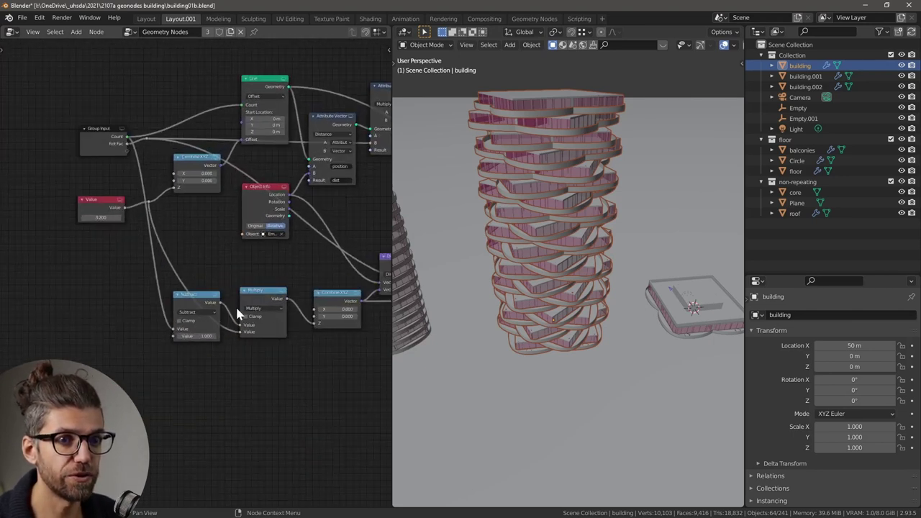
middle_click_drag(310, 298, 164, 318)
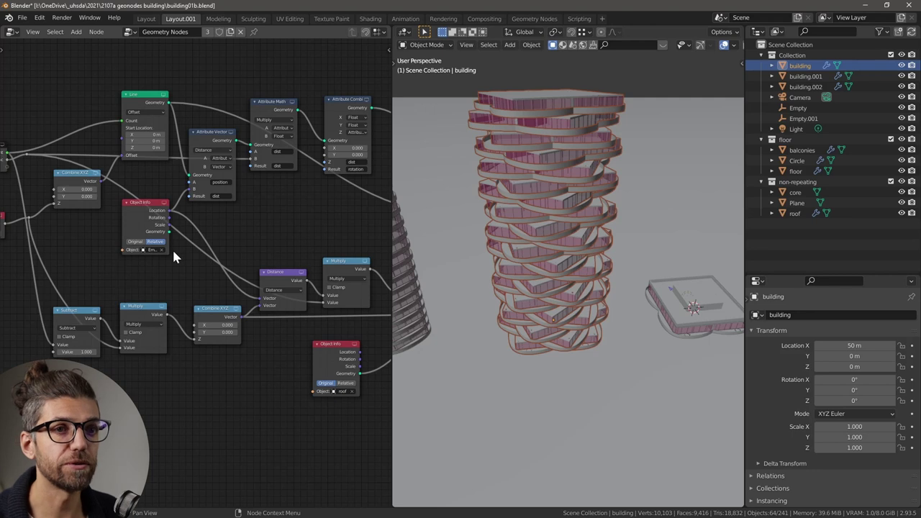
middle_click_drag(184, 266, 282, 244)
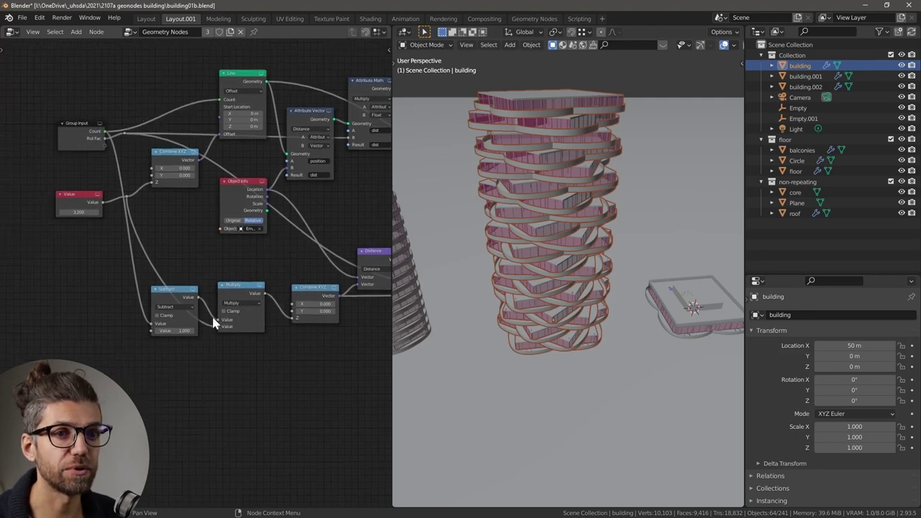
Examine how the Subtract and Multiply nodes derive the roof height from the floor Count and the Value node.
scroll(129, 160, "up", 2)
scroll(142, 357, "up", 3)
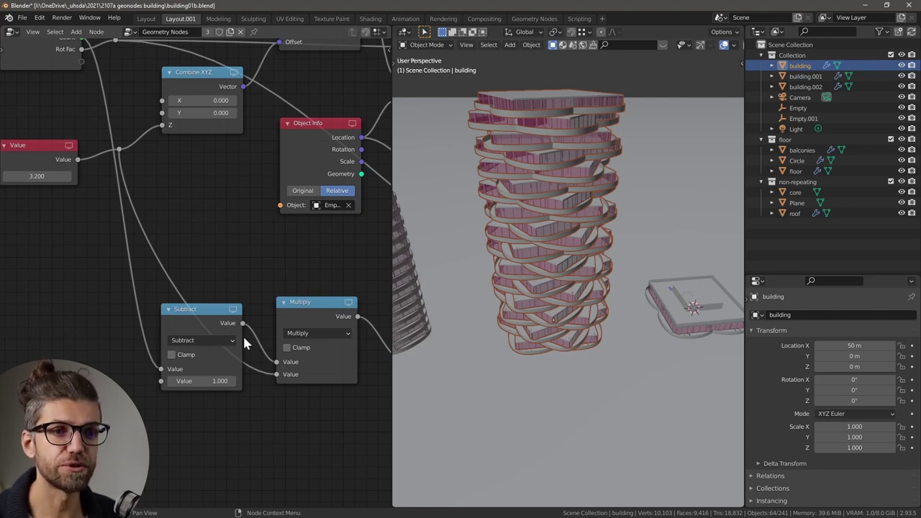
middle_click_drag(266, 357, 262, 384)
scroll(262, 383, "down", 1)
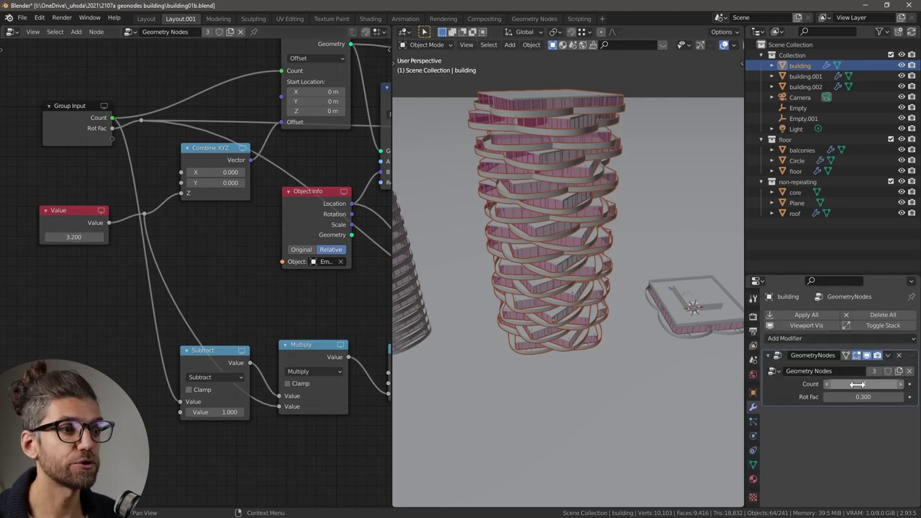
scroll(591, 293, "down", 3)
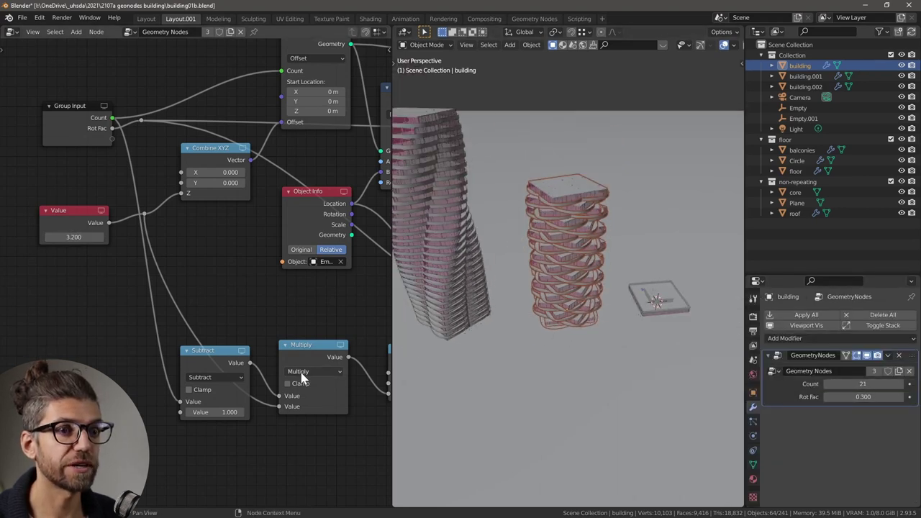
middle_click_drag(290, 304, 228, 310)
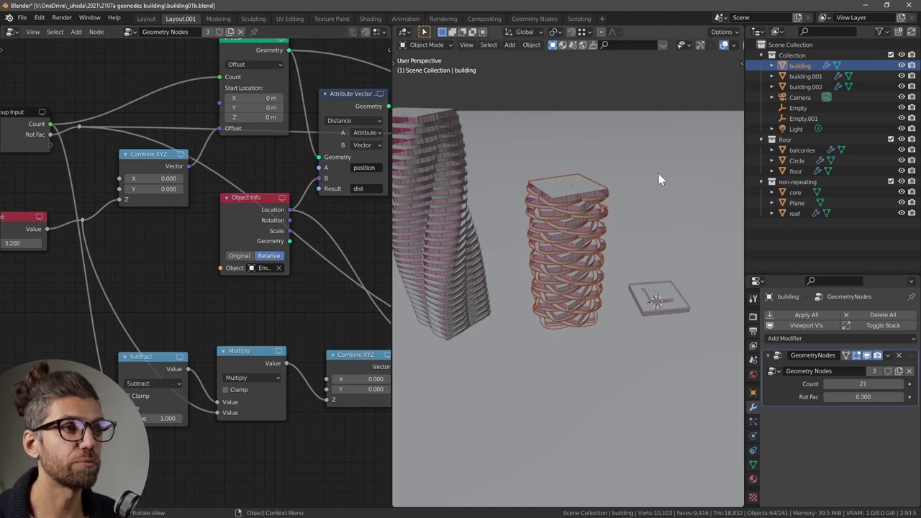
Follow the roof height through Multiply and Combine XYZ into the Distance node.
scroll(251, 352, "up", 3)
middle_click_drag(263, 367, 154, 328)
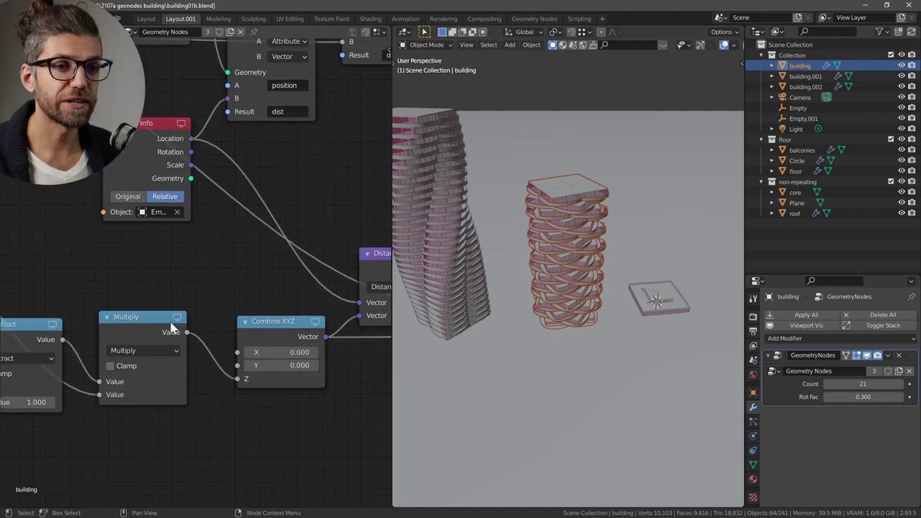
middle_click_drag(288, 323, 223, 304)
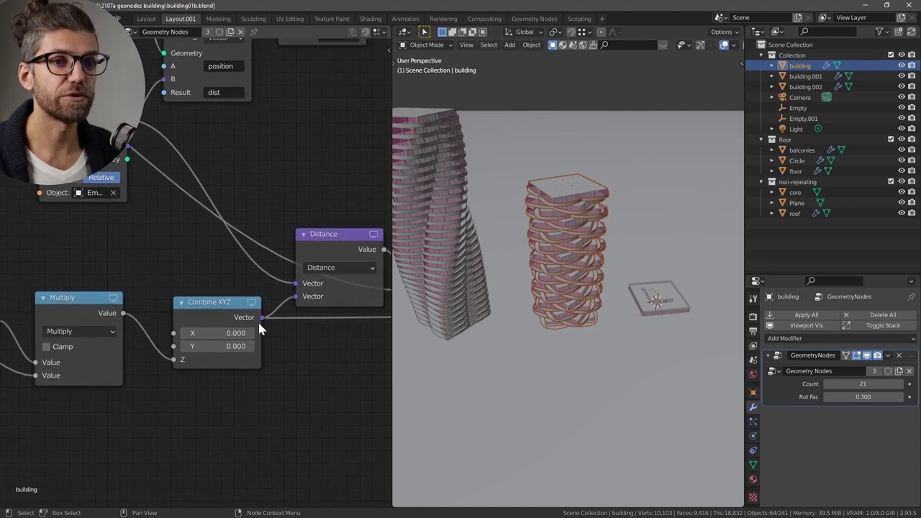
middle_click_drag(342, 270, 267, 318)
scroll(267, 317, "up", 5)
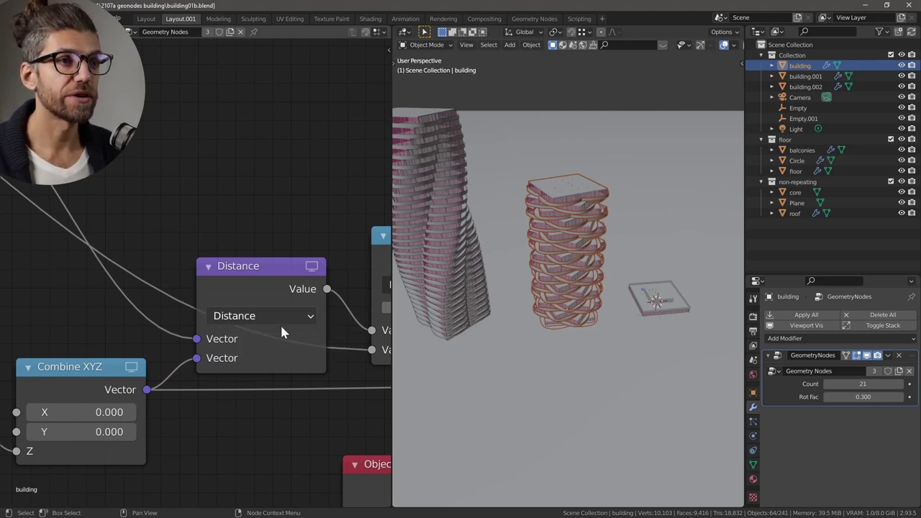
scroll(246, 377, "down", 3)
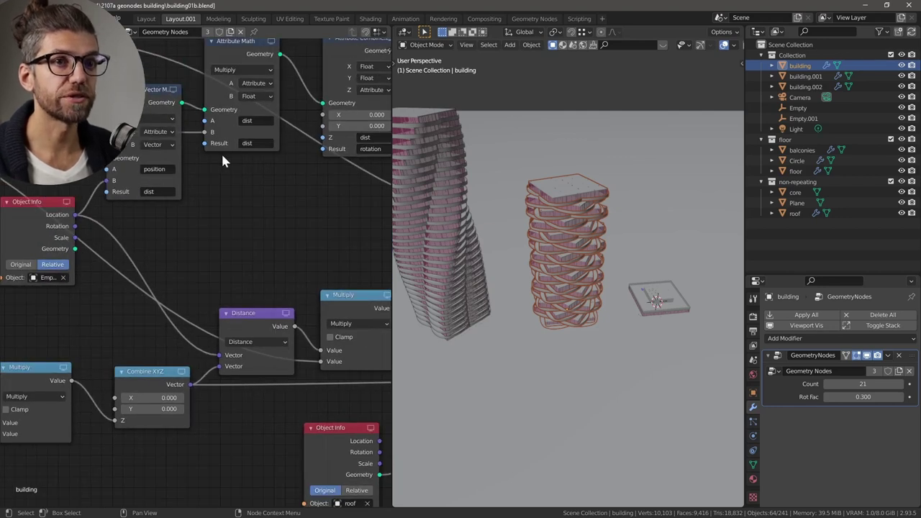
Compare the roof's Distance branch with the floors' attribute nodes, tracing the Empty's Location into the Distance node.
scroll(205, 219, "down", 3)
middle_click_drag(203, 220, 171, 218)
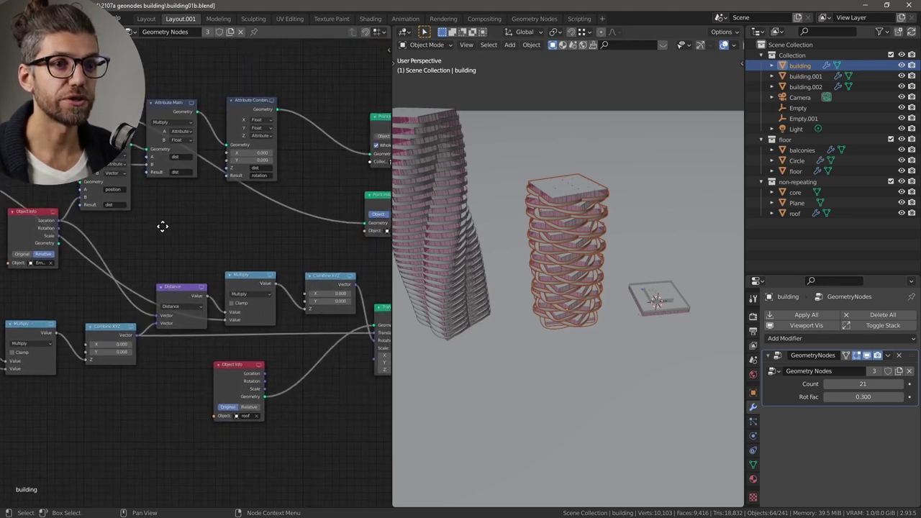
scroll(138, 302, "up", 2)
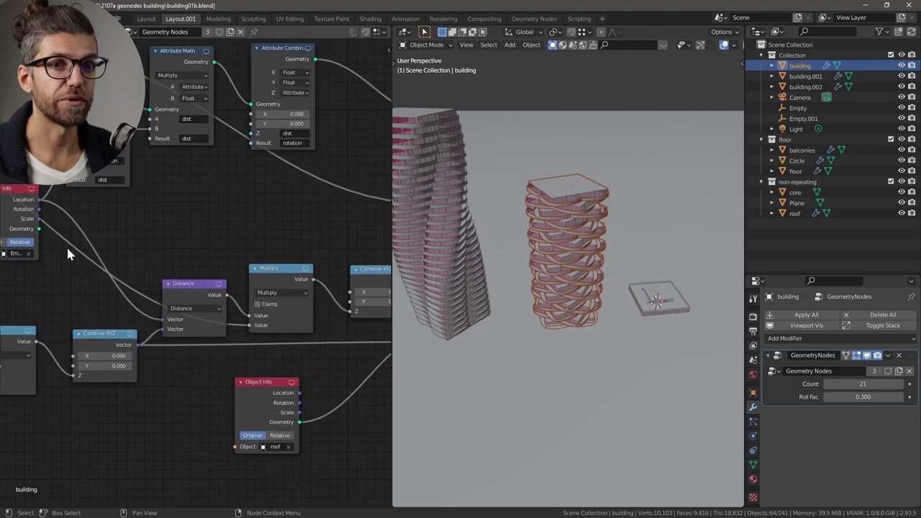
middle_click_drag(66, 246, 114, 242)
scroll(145, 289, "up", 1)
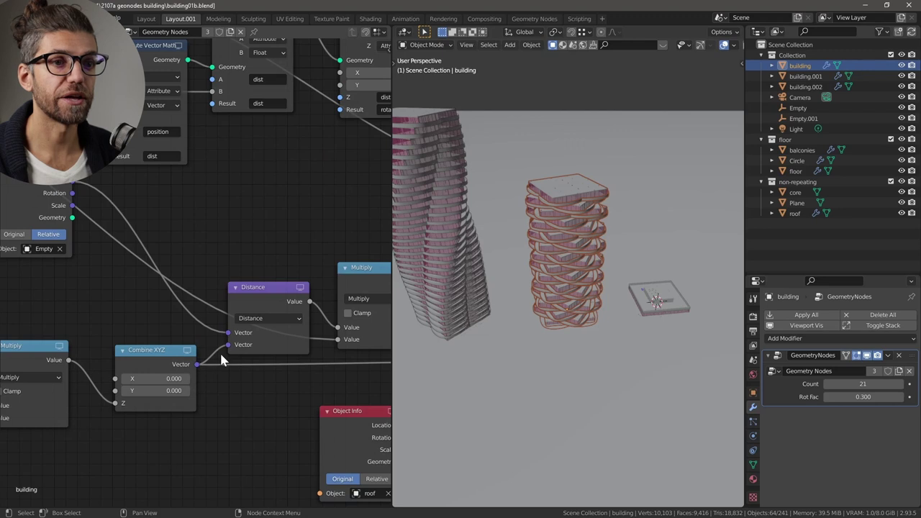
scroll(237, 353, "down", 3)
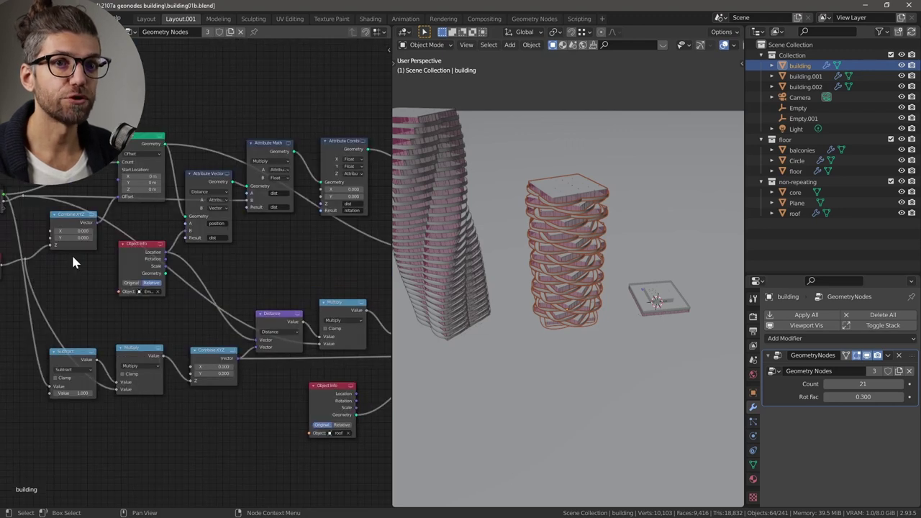
Examine how Multiply and Combine XYZ drive the Rotation of the Transform node applied to the roof object.
middle_click_drag(73, 263, 121, 253)
middle_click_drag(246, 279, 151, 256)
scroll(243, 270, "up", 2)
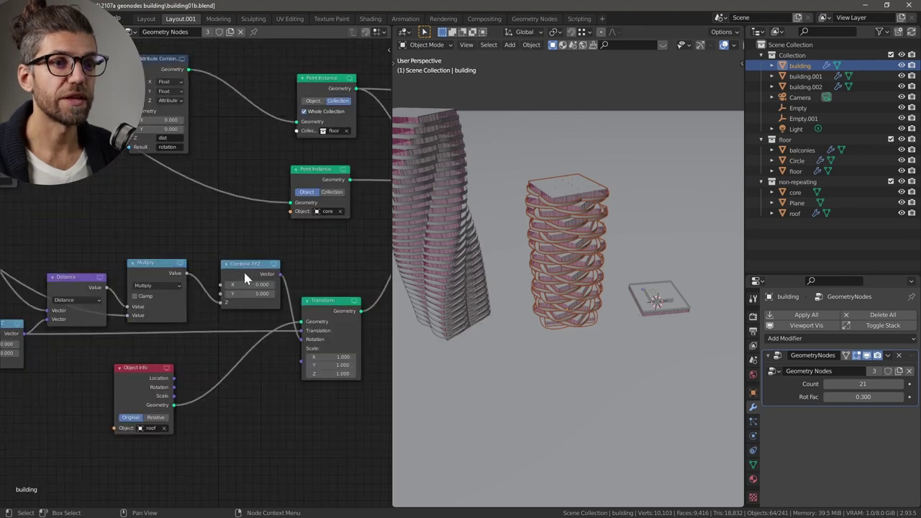
scroll(251, 283, "up", 2)
middle_click_drag(250, 283, 216, 245)
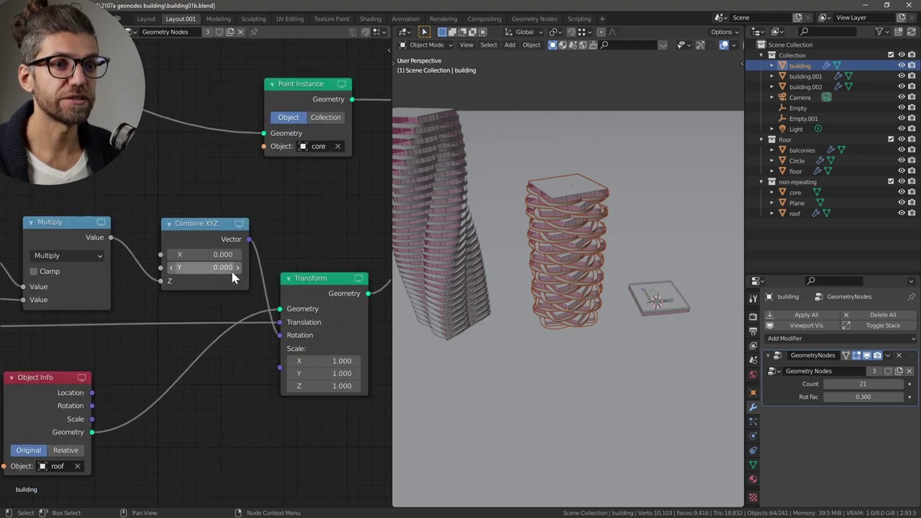
scroll(309, 335, "down", 3)
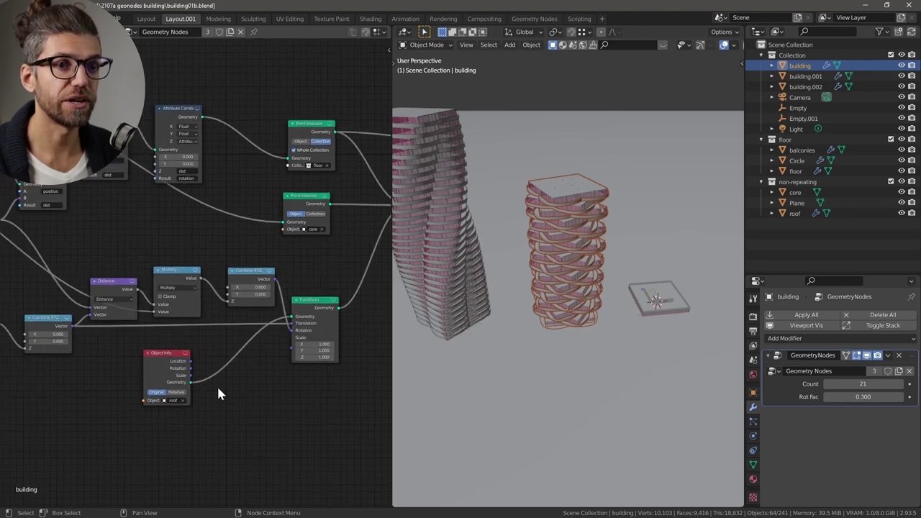
Connect the Join Geometry output to Group Output in place of the floor collection's Point Instance.
middle_click_drag(305, 302, 288, 331)
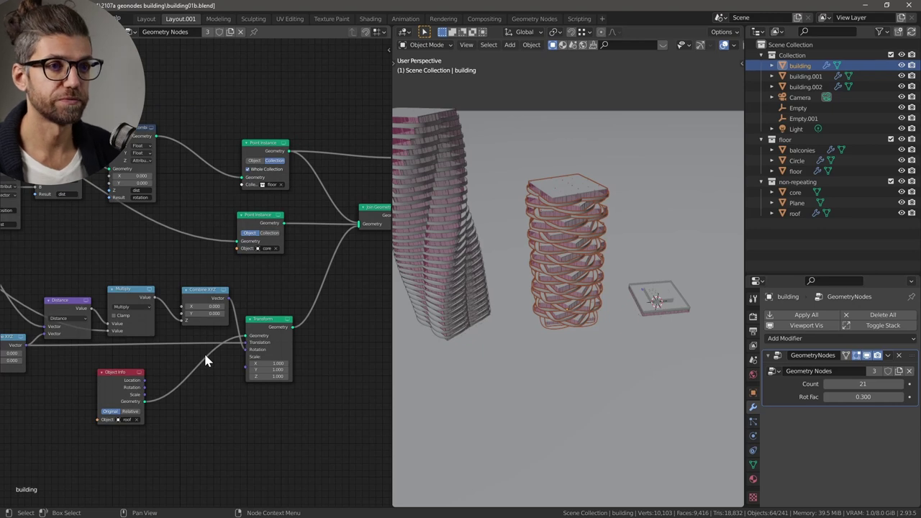
middle_click_drag(318, 202, 179, 252)
scroll(275, 257, "up", 2)
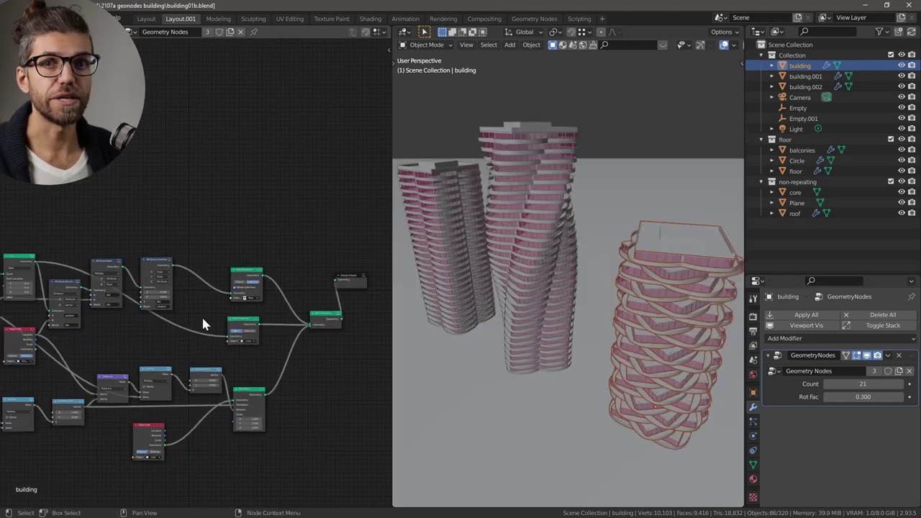
middle_click_drag(202, 315, 183, 317)
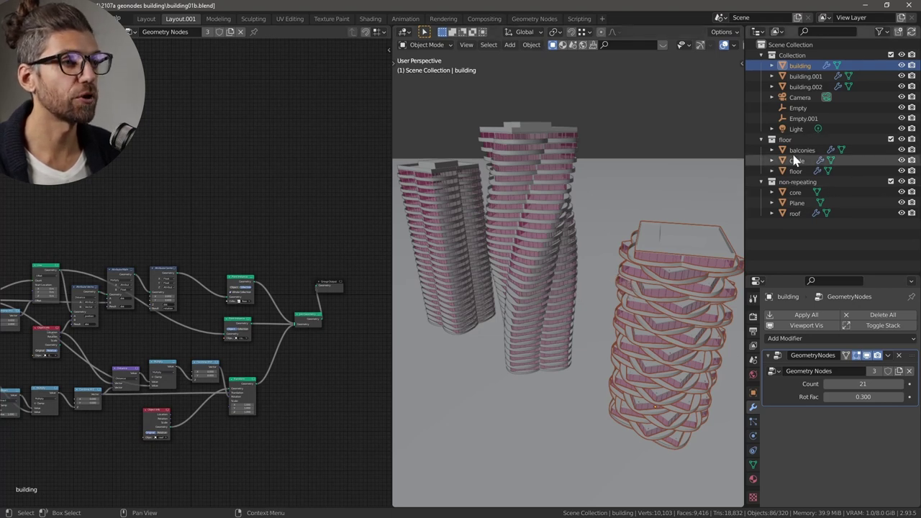
Inspect the complete towers with their roofs and the full node network, and select building.002 to view its modifier settings.
scroll(633, 377, "up", 4)
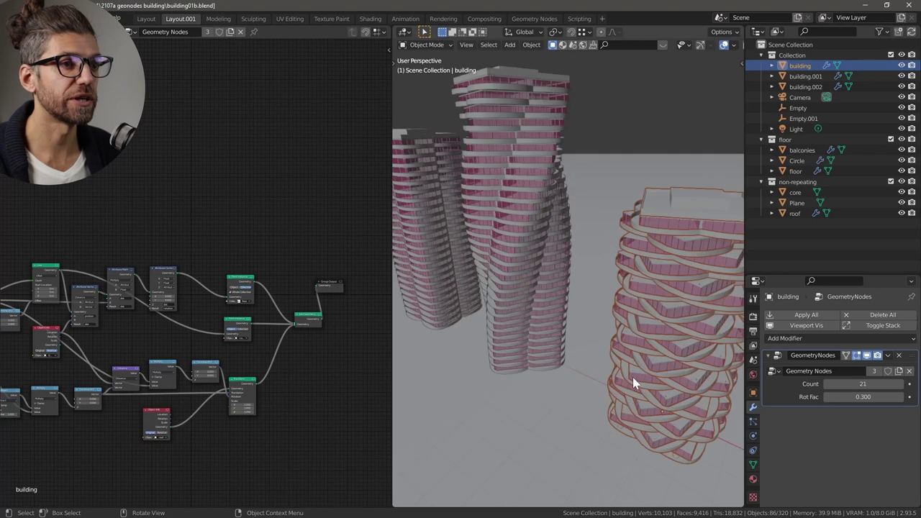
scroll(591, 349, "down", 5)
scroll(539, 350, "up", 1)
middle_click_drag(528, 314, 539, 335)
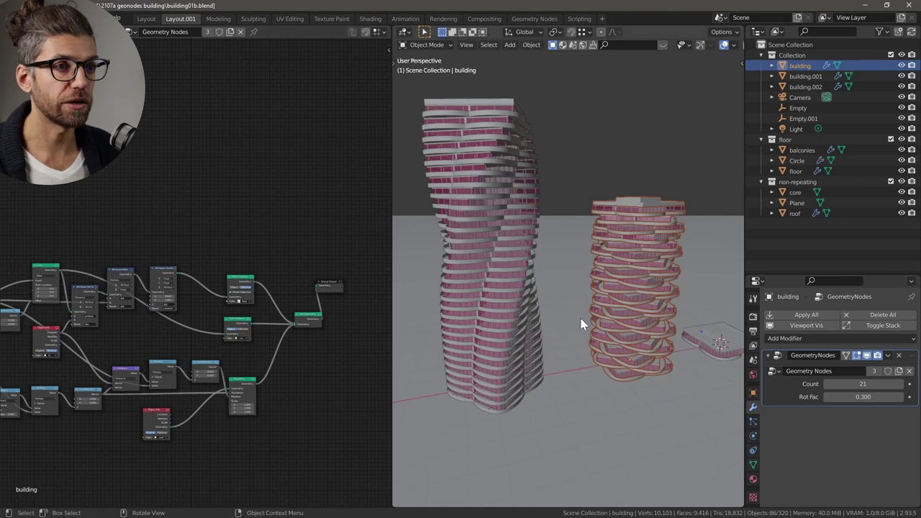
scroll(587, 333, "down", 3)
middle_click_drag(236, 329, 273, 259)
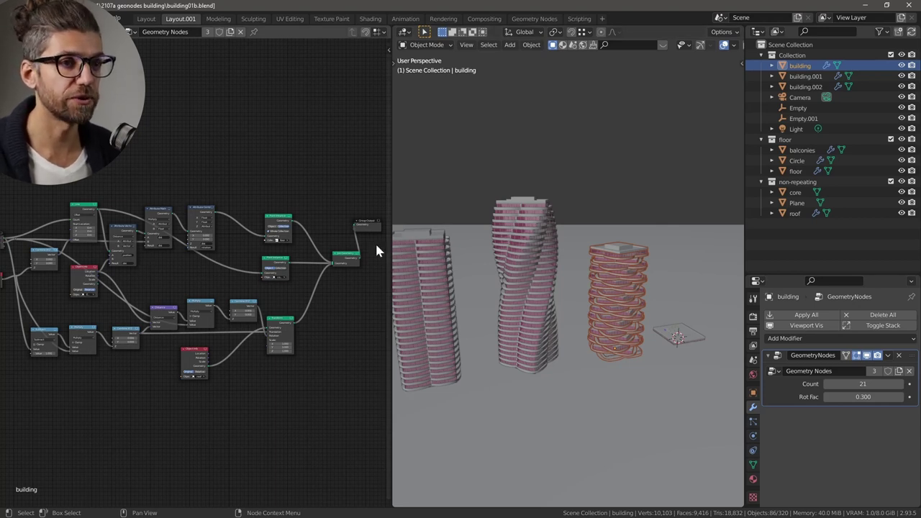
left_click(430, 282)
middle_click_drag(430, 282, 543, 263, "shift")
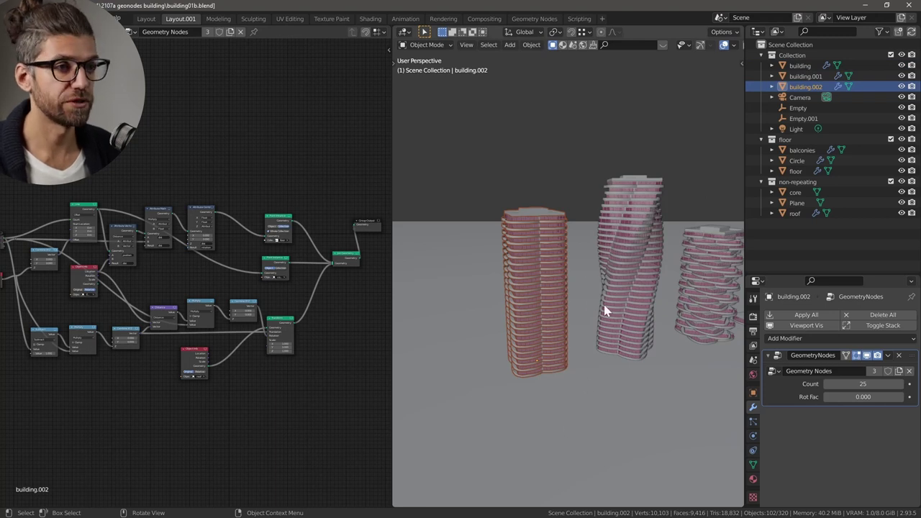
Select the twisting middle tower and set its Geometry Nodes Count to 130.
middle_click_drag(539, 292, 624, 297)
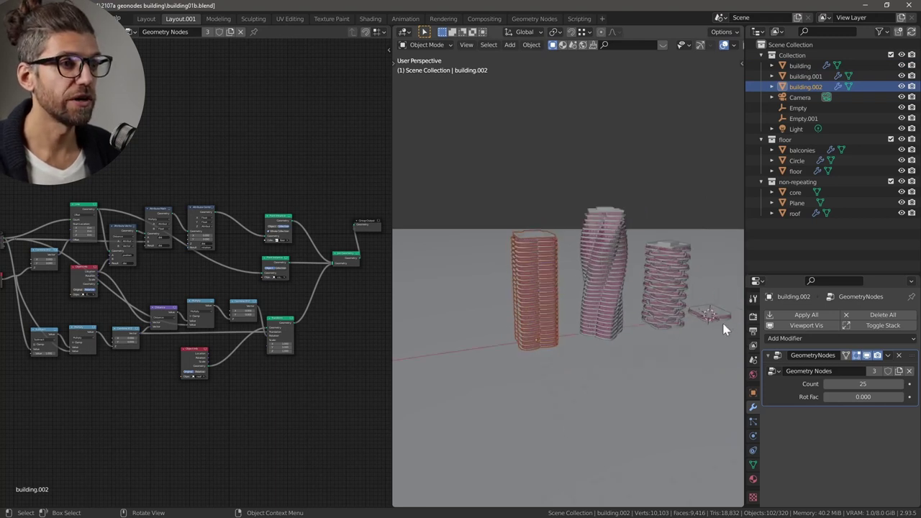
scroll(545, 246, "up", 5)
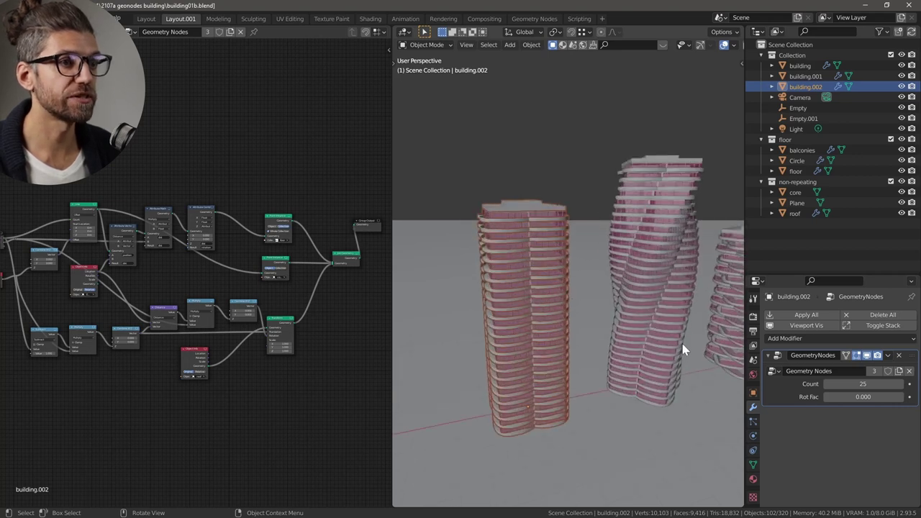
left_click(657, 312)
left_click(655, 320)
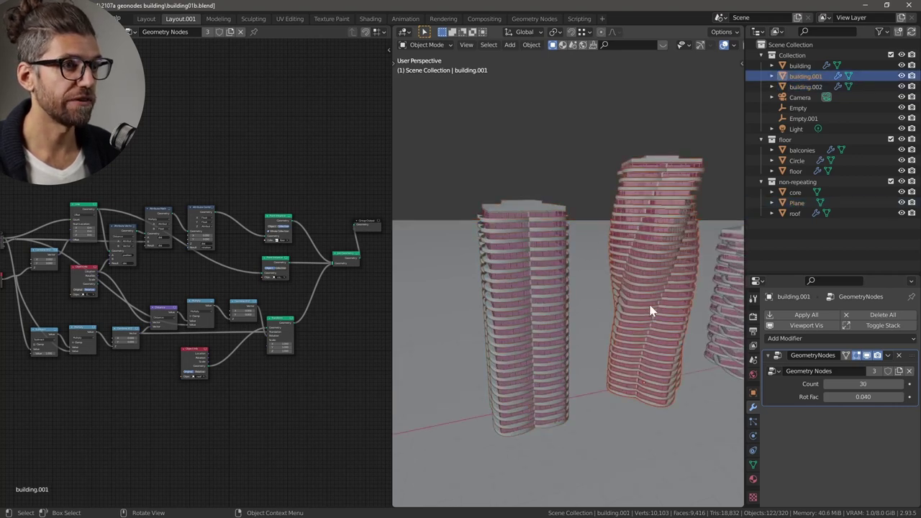
left_click(835, 384)
type("130")
key("Return")
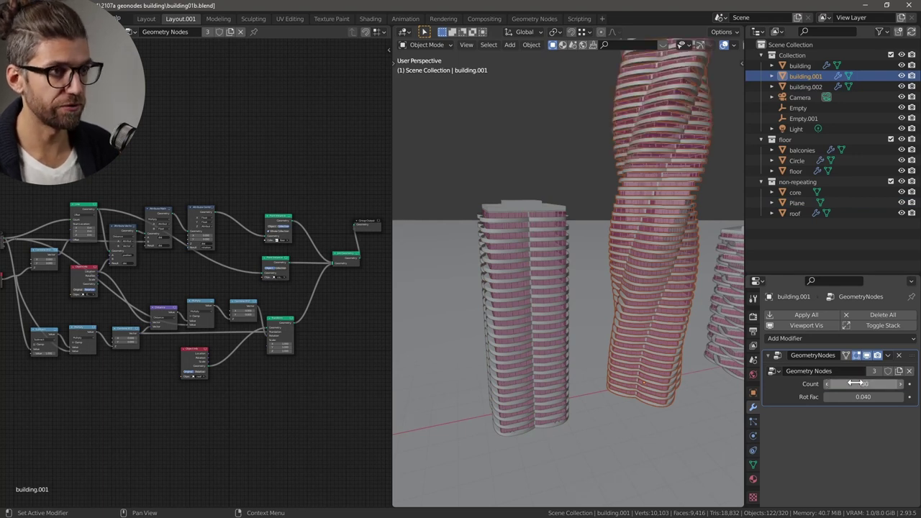
Select the straight, untwisted tower and set its Geometry Nodes Count to 230.
left_click(539, 349)
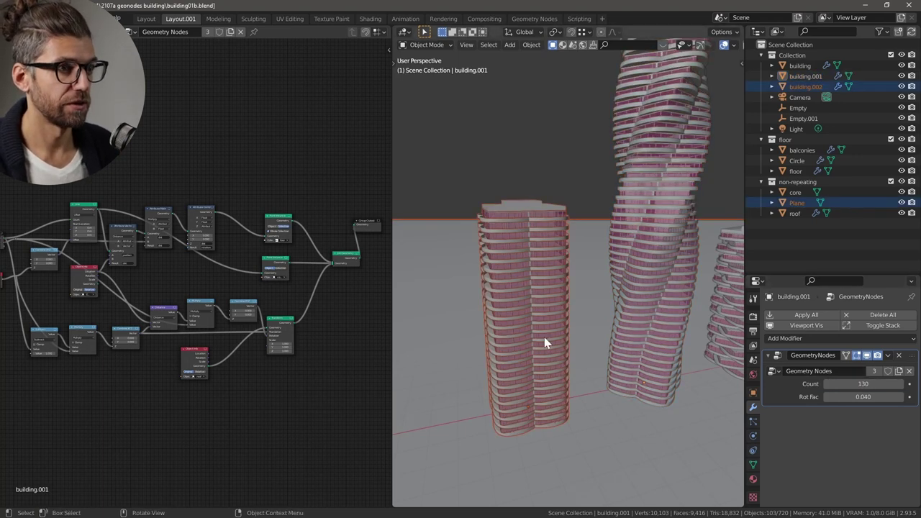
left_click(545, 340)
left_click(845, 384)
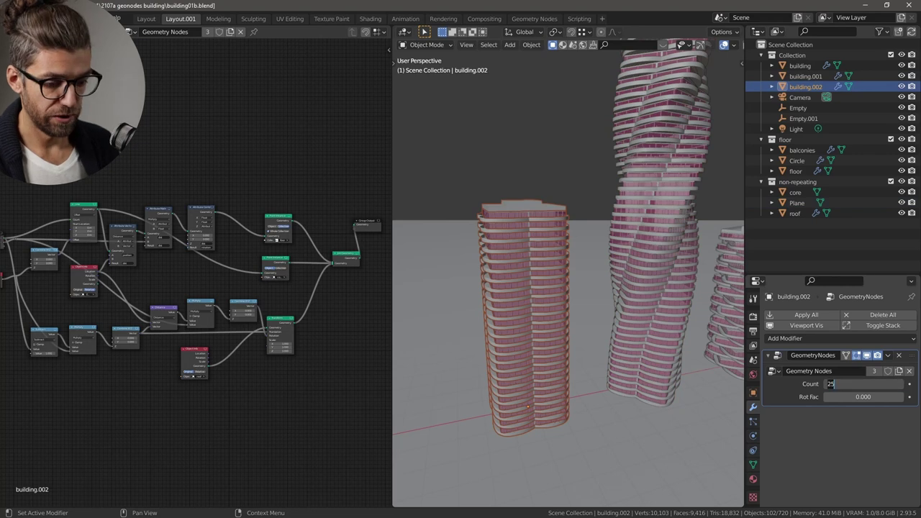
type("230")
key("Return")
Select the short tower with Rot Fac 0.300 and set its Geometry Nodes Count to 350.
scroll(728, 333, "down", 5)
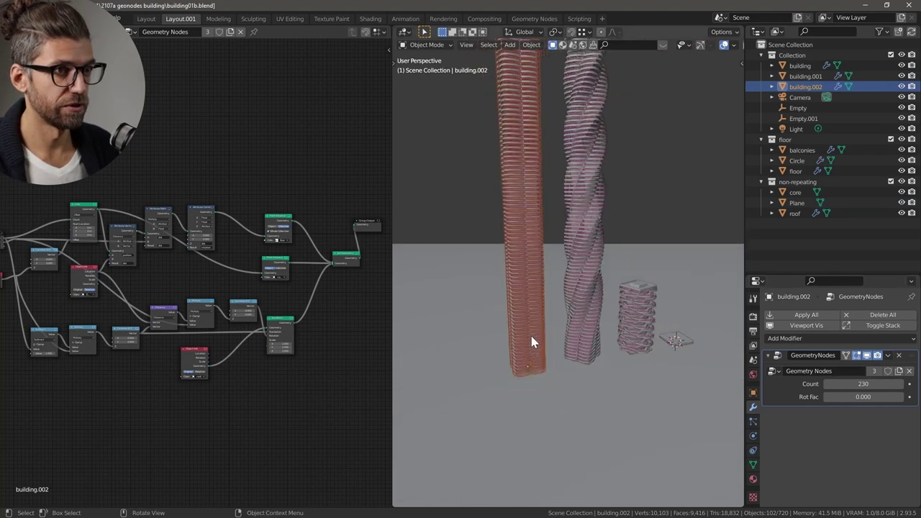
left_click(626, 323)
left_click(862, 384)
type("21")
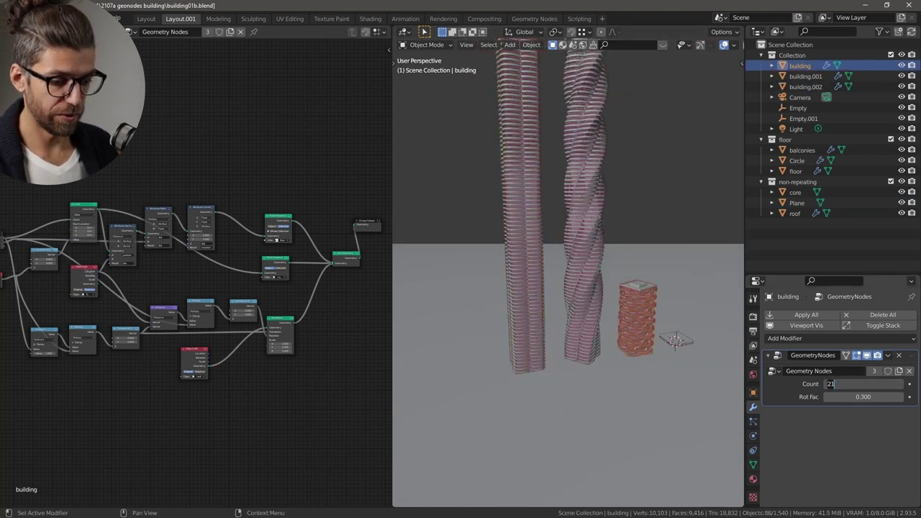
key("Return")
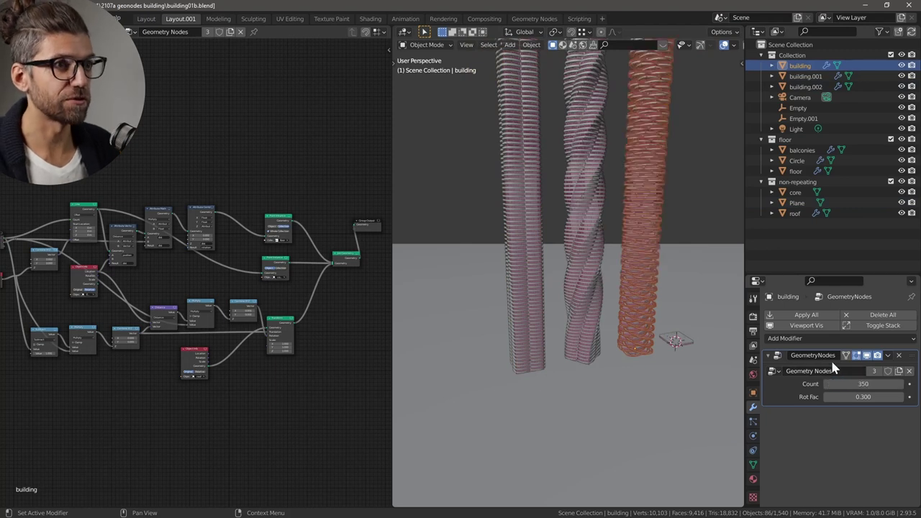
Deselect everything and inspect the three extended towers up close and from a distance.
scroll(684, 364, "down", 6)
key("alt+a")
scroll(654, 324, "up", 3)
scroll(654, 335, "up", 1)
middle_click_drag(651, 344, 587, 353)
middle_click_drag(672, 274, 580, 342, "shift")
scroll(564, 346, "up", 5)
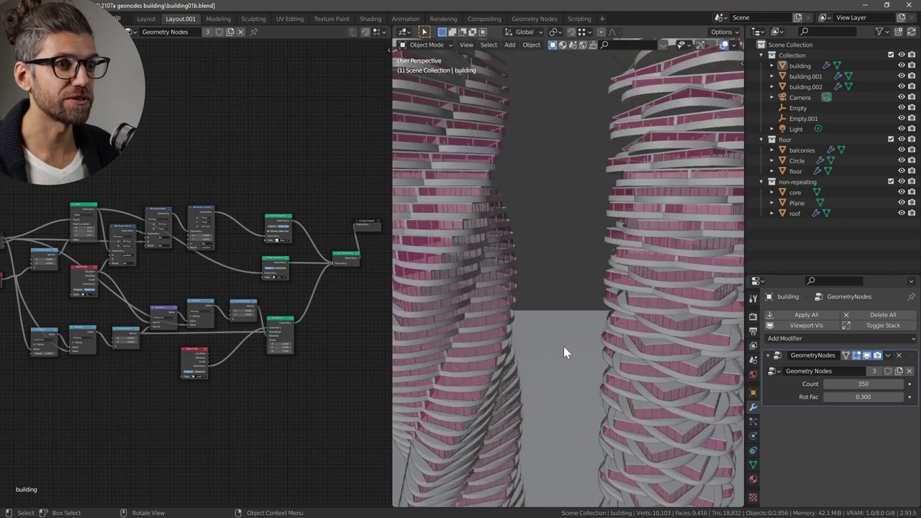
scroll(563, 346, "down", 8)
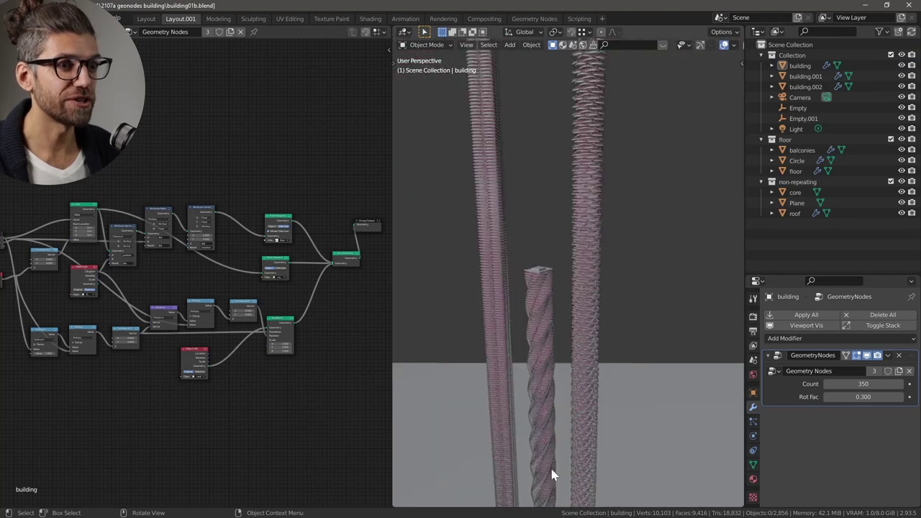
scroll(552, 474, "up", 5)
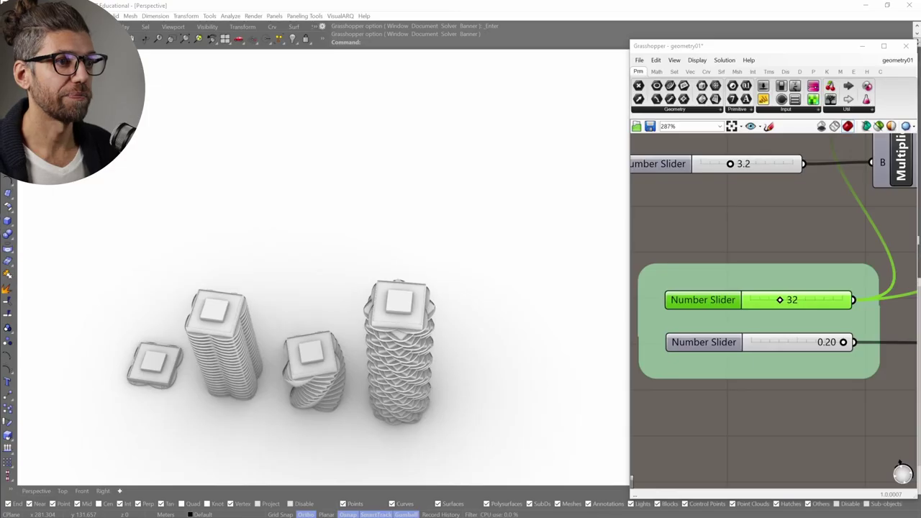
Switch to Rhino and examine the base floor with its roof, the finished towers and the straight tower's Grasshopper definition.
scroll(394, 341, "down", 3)
scroll(393, 340, "up", 8)
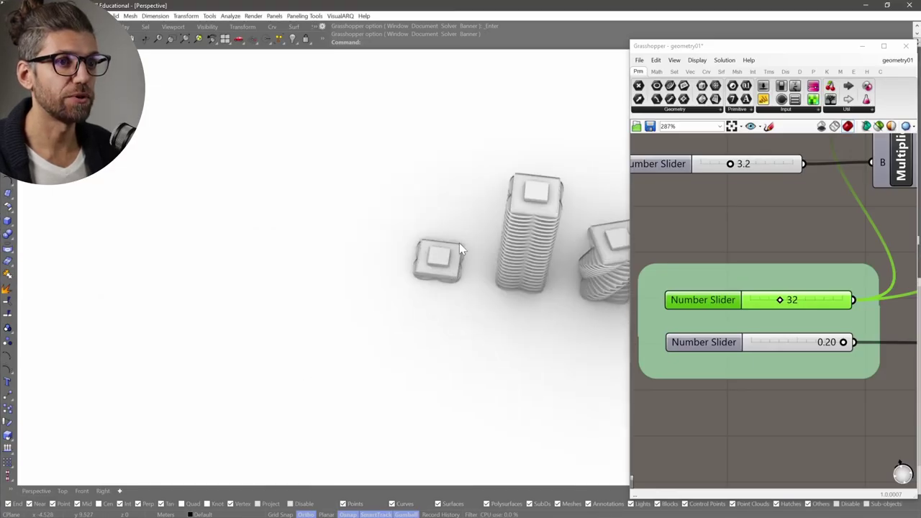
scroll(327, 343, "up", 5)
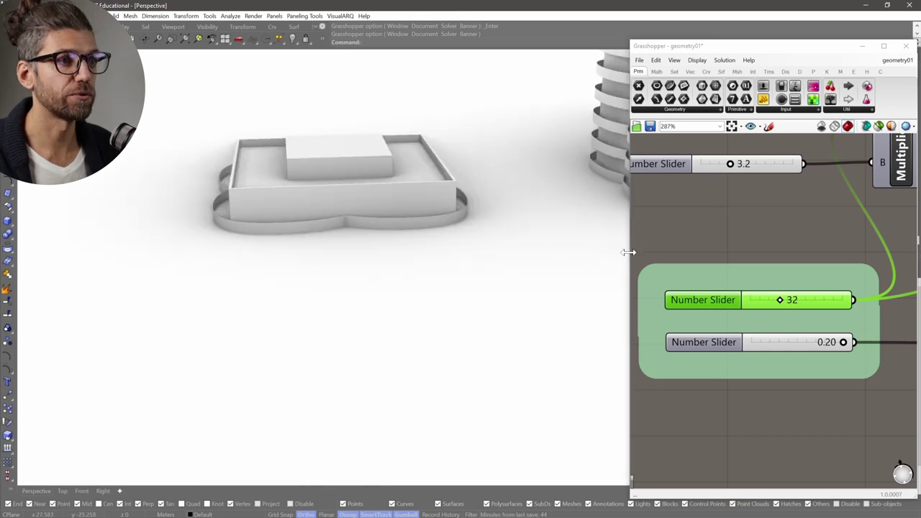
scroll(705, 287, "down", 8)
scroll(735, 360, "down", 5)
right_click_drag(557, 225, 363, 360, "shift")
scroll(420, 323, "down", 7)
scroll(439, 277, "up", 2)
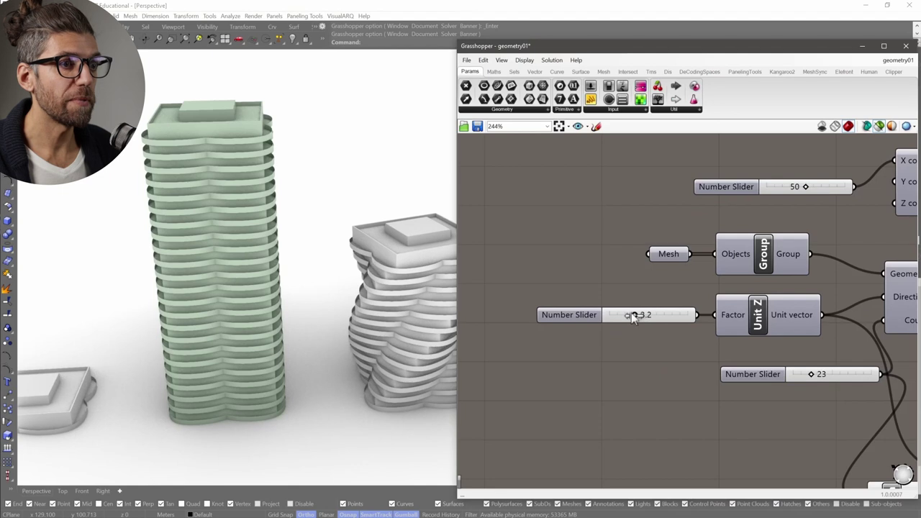
Trace the 3.2 slider through Unit Z and the grouped floor meshes into the Linear Array component.
right_click_drag(627, 316, 612, 301)
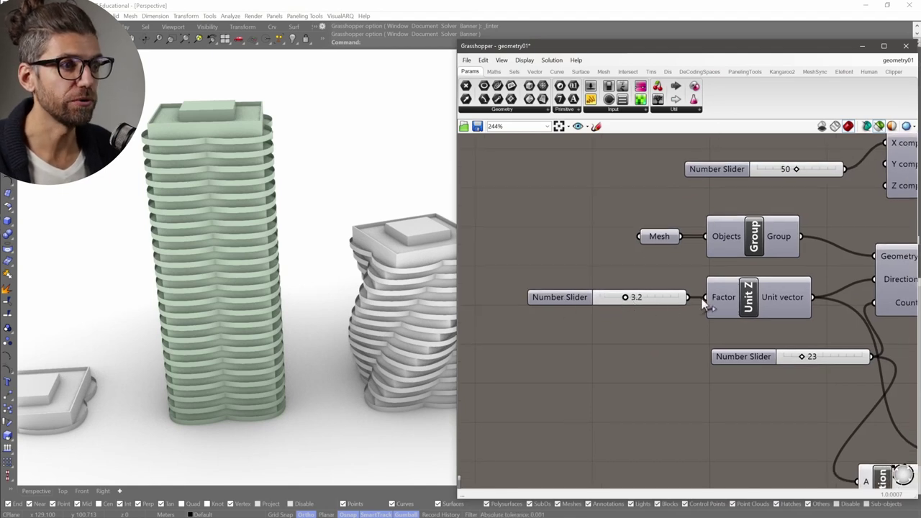
right_click_drag(711, 305, 650, 306)
mouse_move(729, 305)
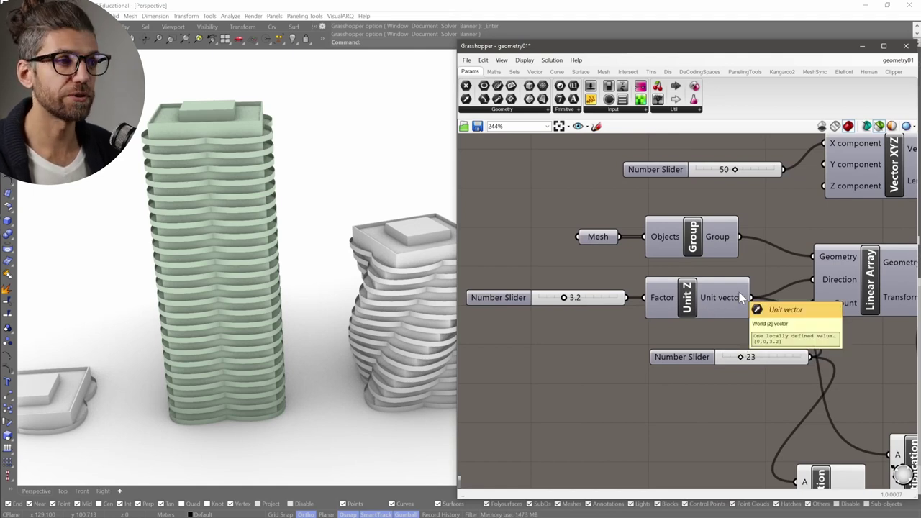
right_click_drag(741, 298, 641, 311)
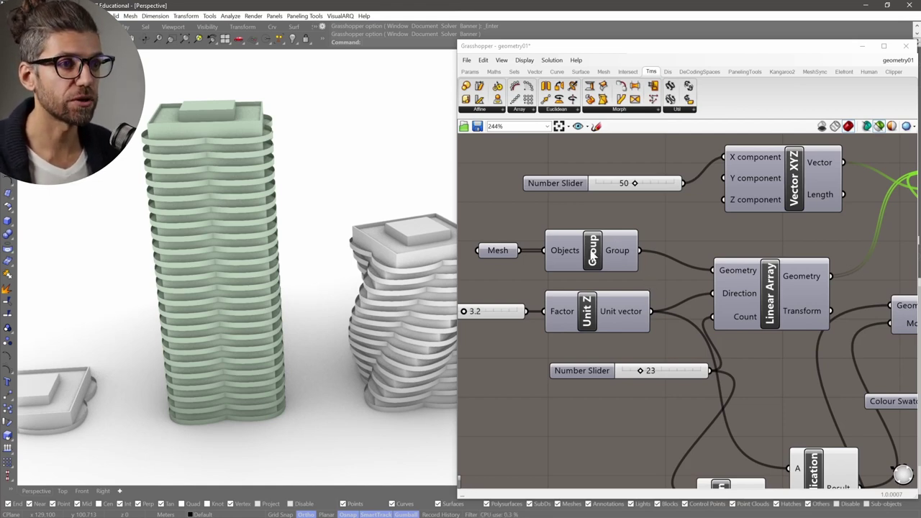
right_click_drag(662, 277, 623, 255)
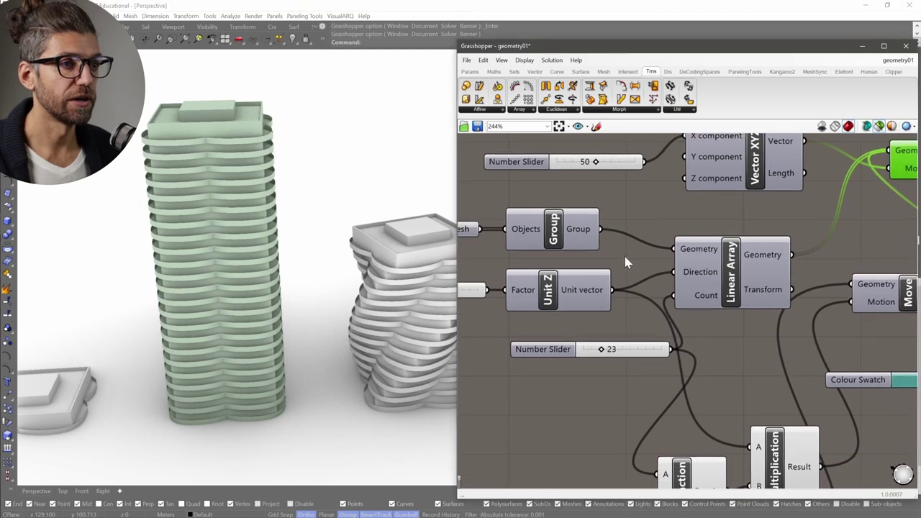
scroll(709, 301, "down", 1)
right_click_drag(744, 283, 646, 317)
scroll(692, 261, "down", 2)
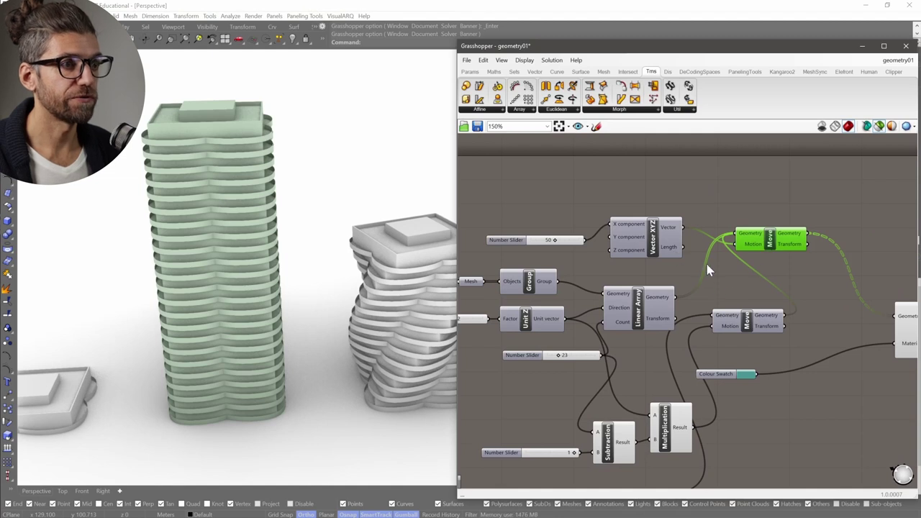
Select the Linear Array component and inspect its preview above the base floor in the Rhino viewport.
left_click(648, 299)
scroll(279, 300, "down", 8)
scroll(129, 335, "up", 5)
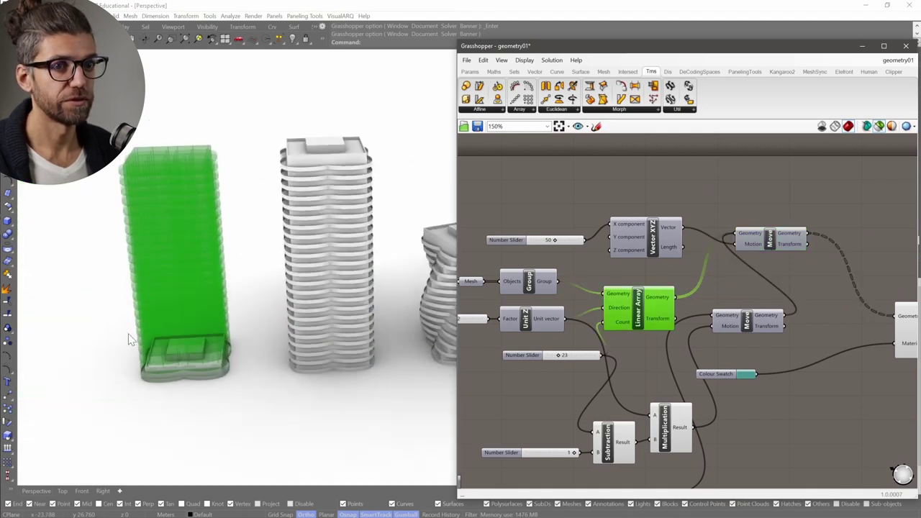
scroll(128, 338, "up", 6)
mouse_move(171, 335)
right_mouse_down()
mouse_move(194, 337)
mouse_move(186, 341)
right_mouse_up()
scroll(187, 343, "down", 7)
right_click_drag(277, 306, 261, 317, "shift")
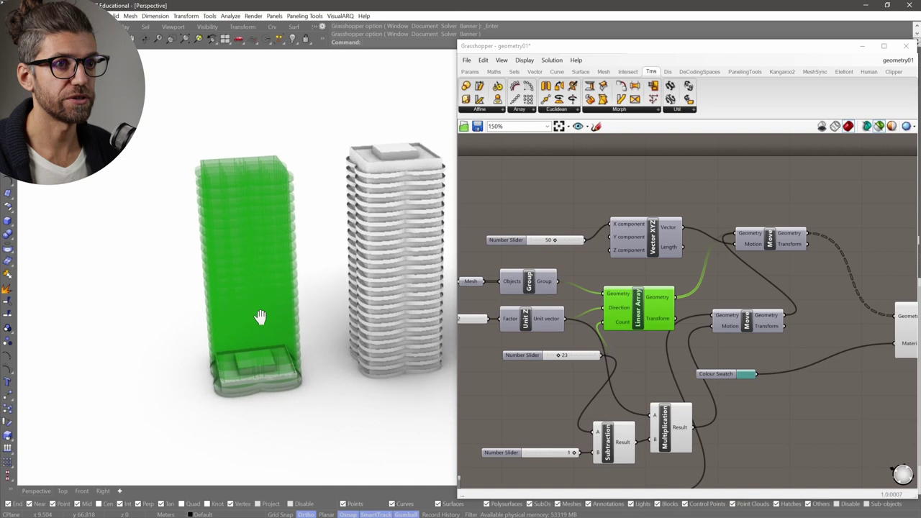
Clear the selection and shift the floor count slider slightly away from the Linear Array and Subtraction wires.
left_click(655, 238)
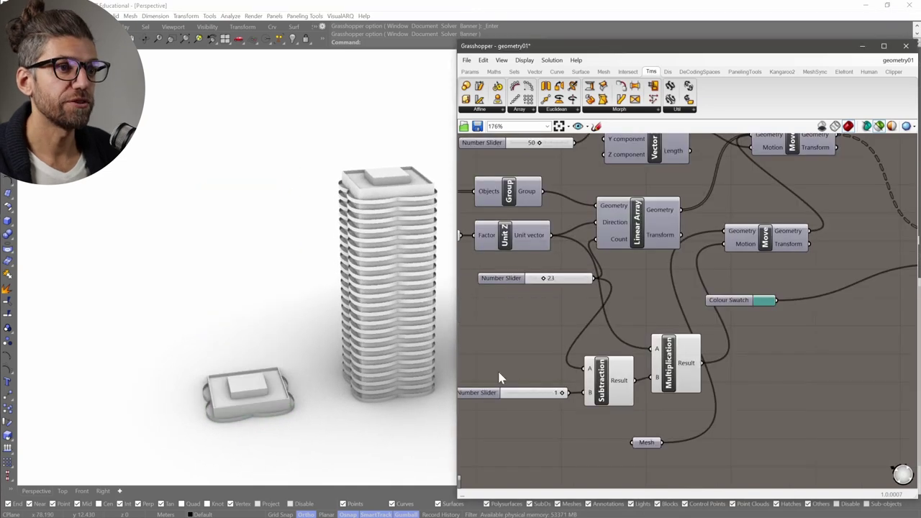
right_click_drag(531, 374, 601, 356)
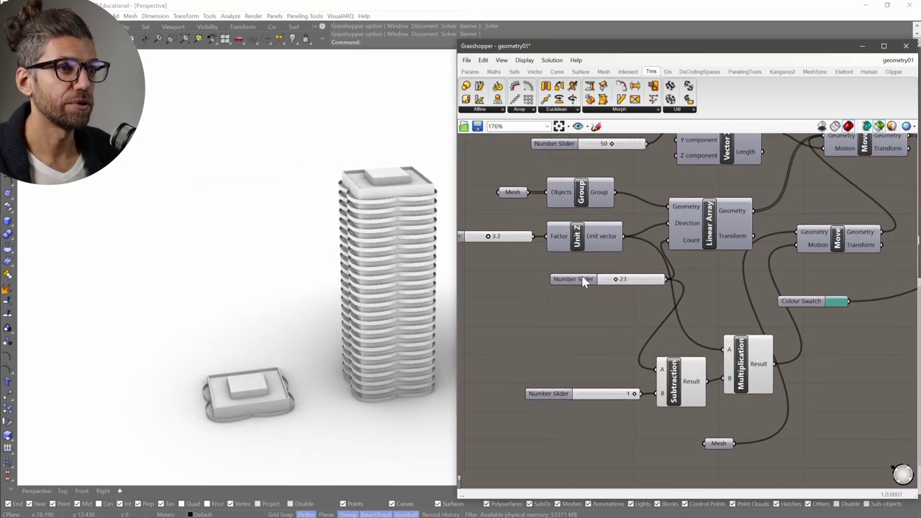
left_click_drag(584, 282, 561, 281)
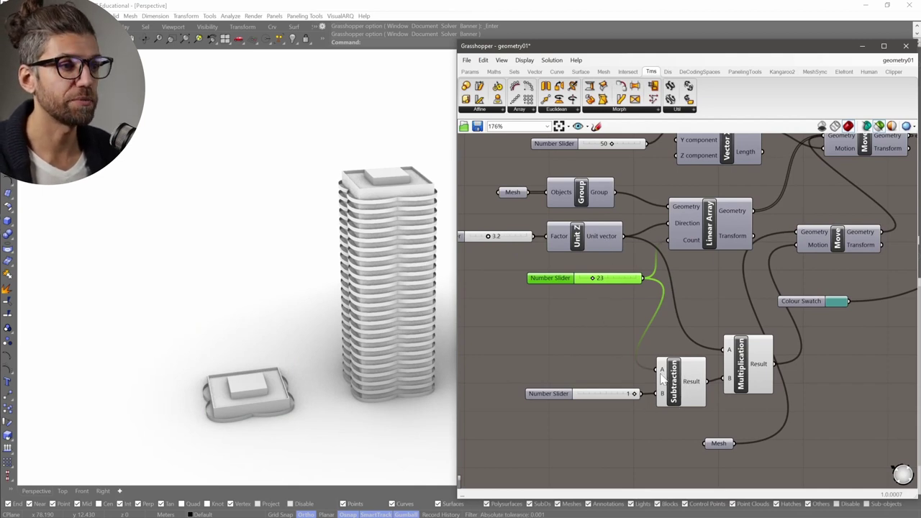
Trace the roof branch from Subtraction and Multiplication through the Move components to Custom Preview, comparing it with the tower.
right_click_drag(712, 376, 673, 360)
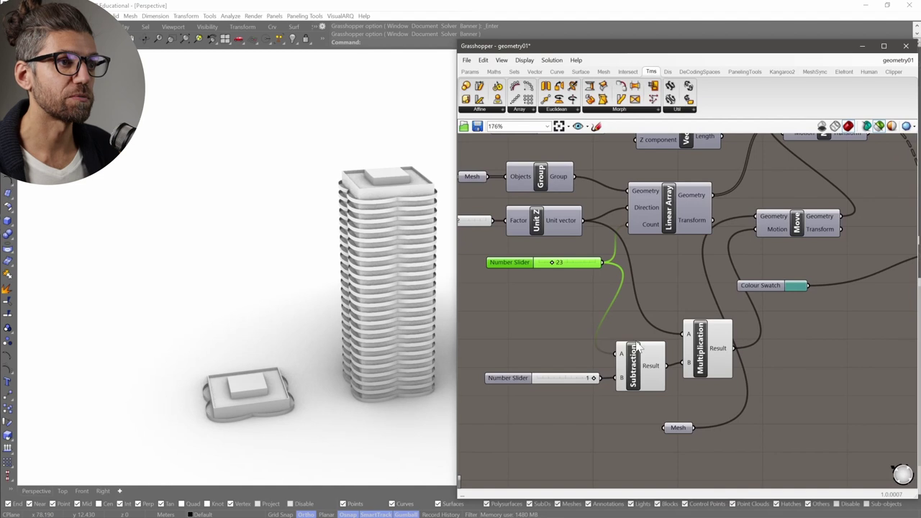
right_click_drag(709, 349, 662, 376)
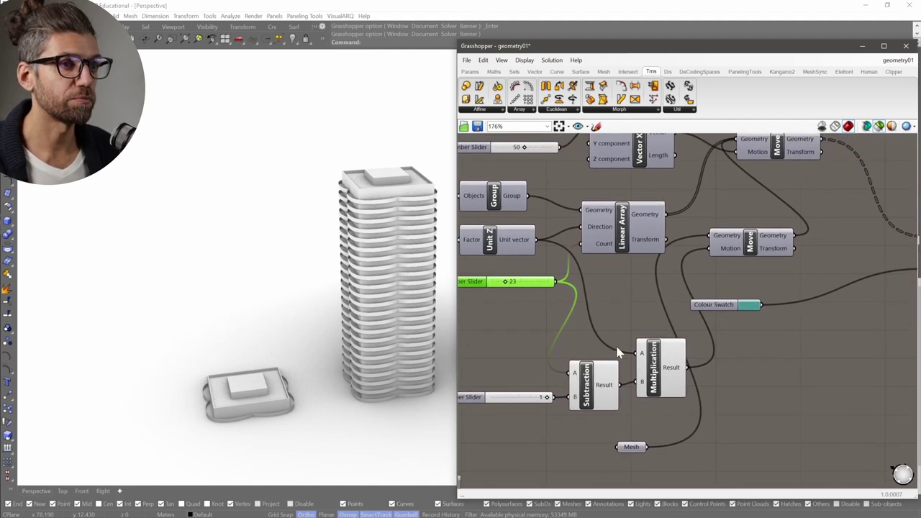
right_click_drag(525, 282, 582, 292)
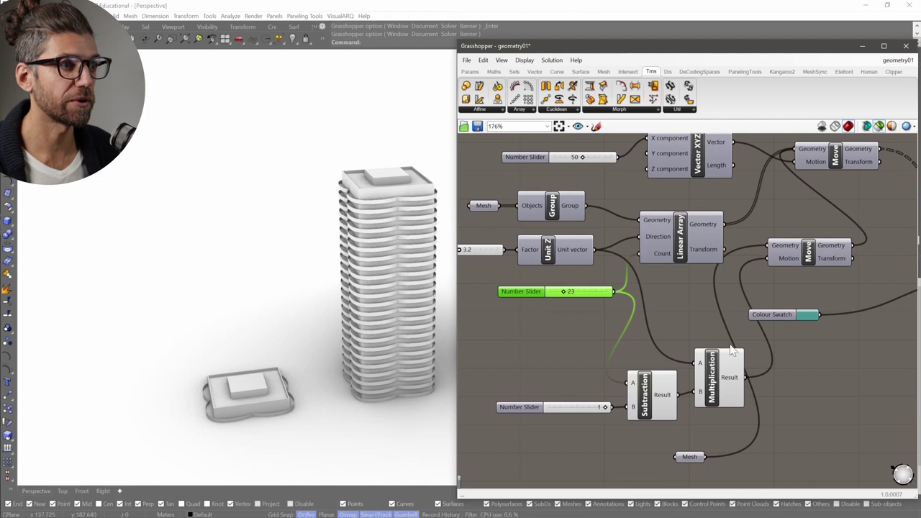
right_click_drag(720, 342, 591, 397)
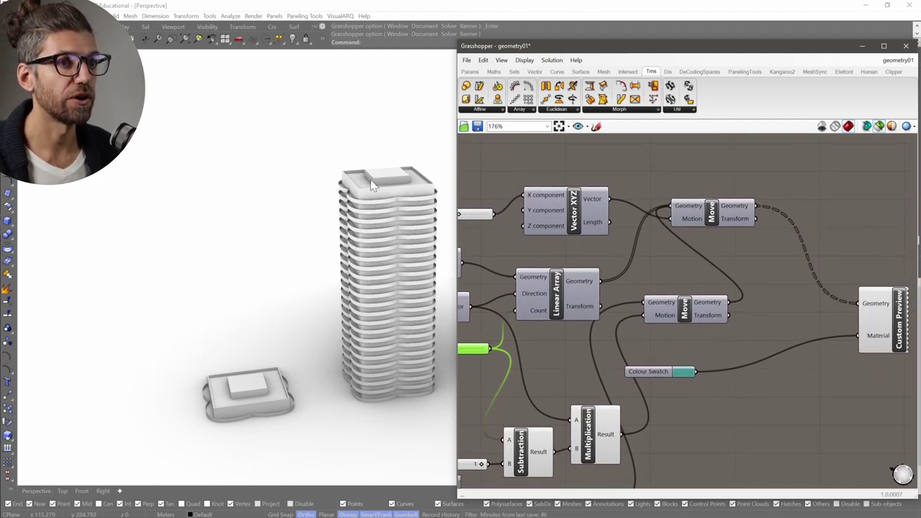
right_click_drag(670, 281, 578, 293)
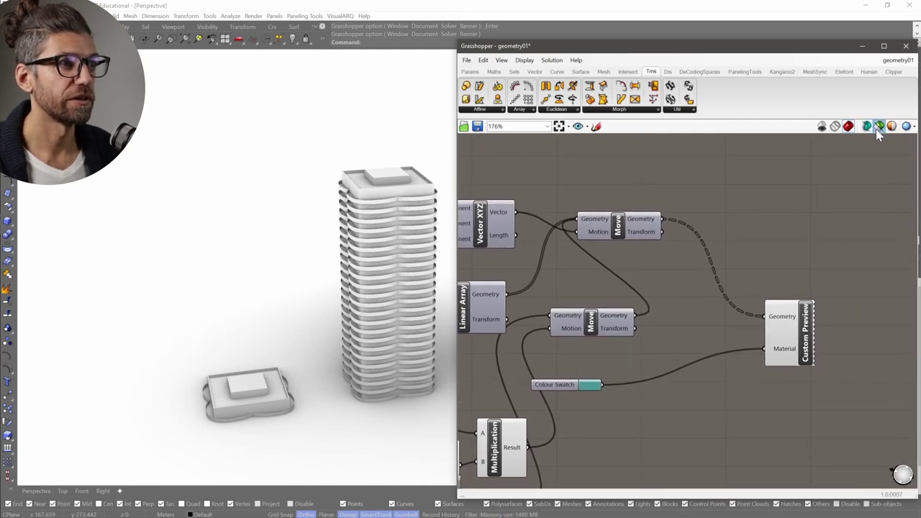
scroll(377, 238, "down", 3)
scroll(389, 244, "up", 6)
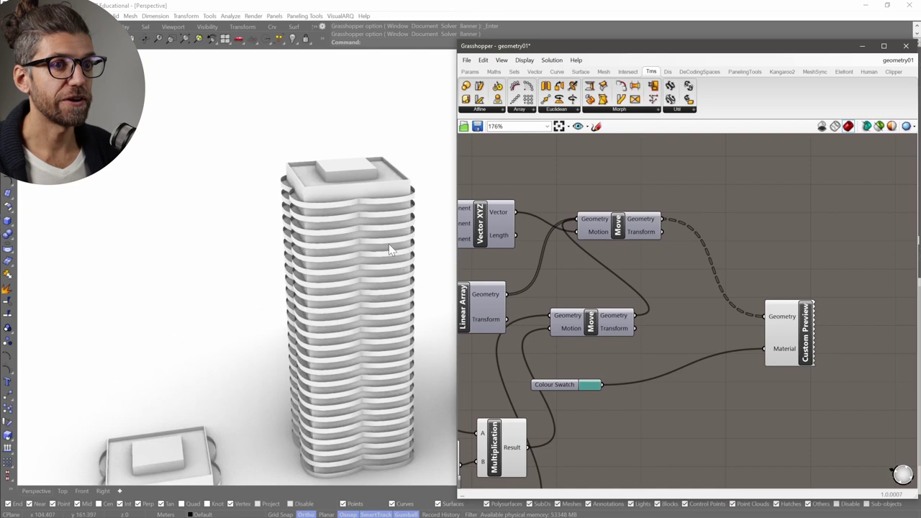
Locate the next tower's definition and examine its 3.2 and 12 sliders feeding Multiplication, Construct Domain and Range.
scroll(639, 222, "down", 6)
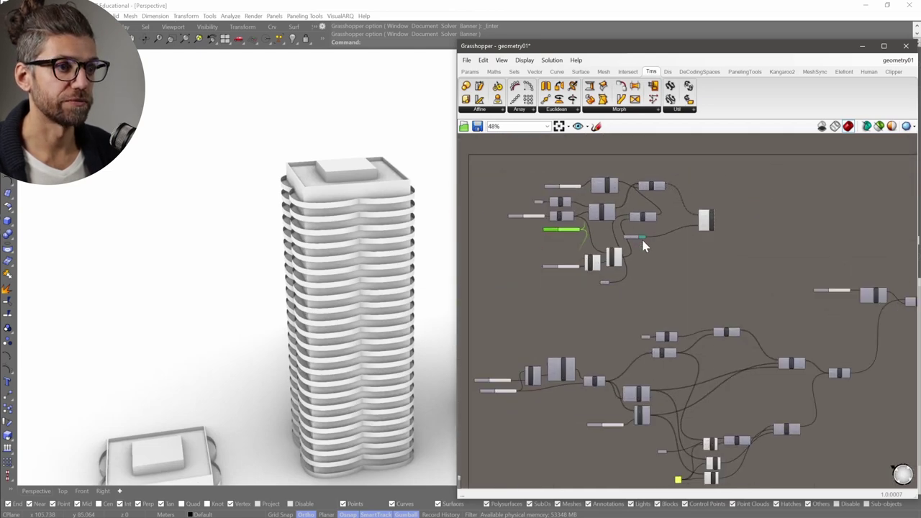
scroll(643, 272, "up", 6)
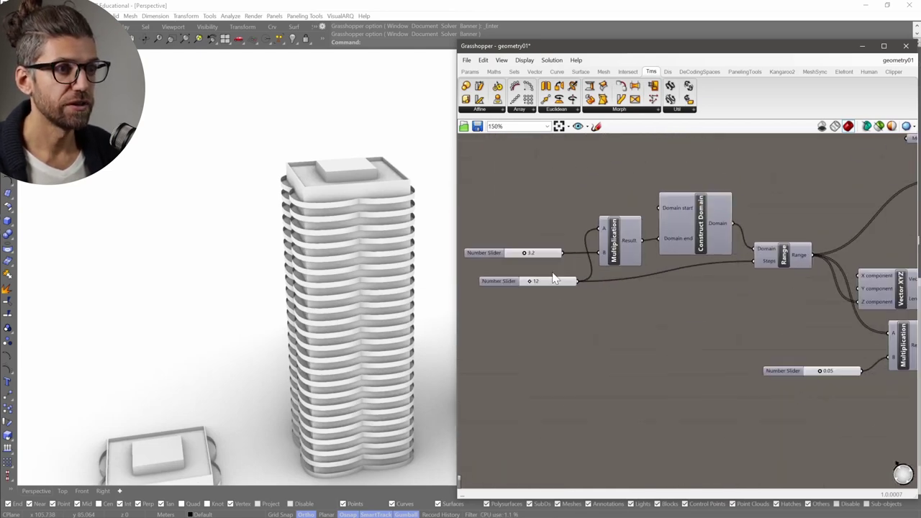
scroll(579, 301, "up", 1)
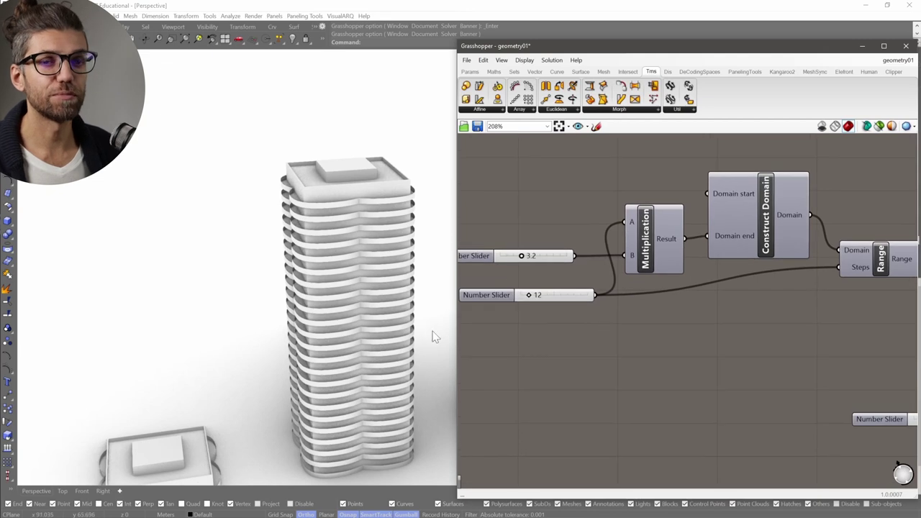
scroll(322, 331, "down", 2)
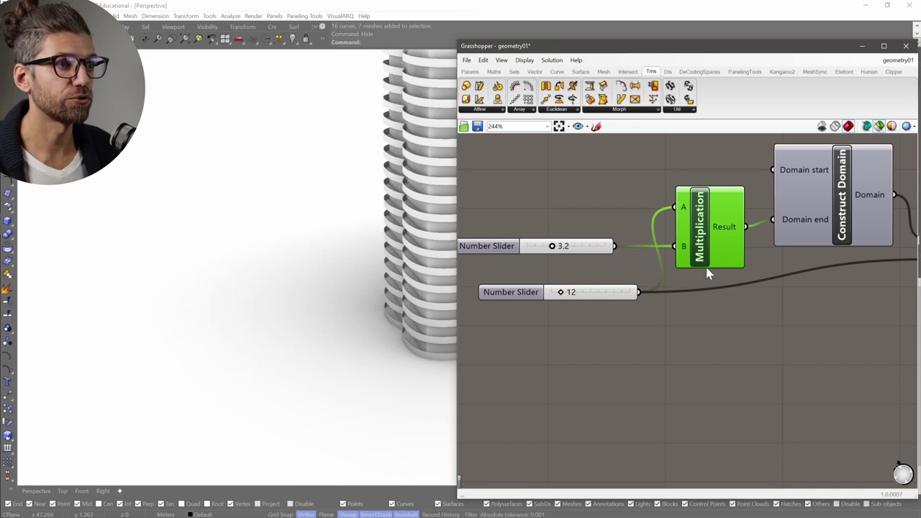
Examine the domain output of Construct Domain and follow it into the Range component.
right_click_drag(709, 271, 583, 305)
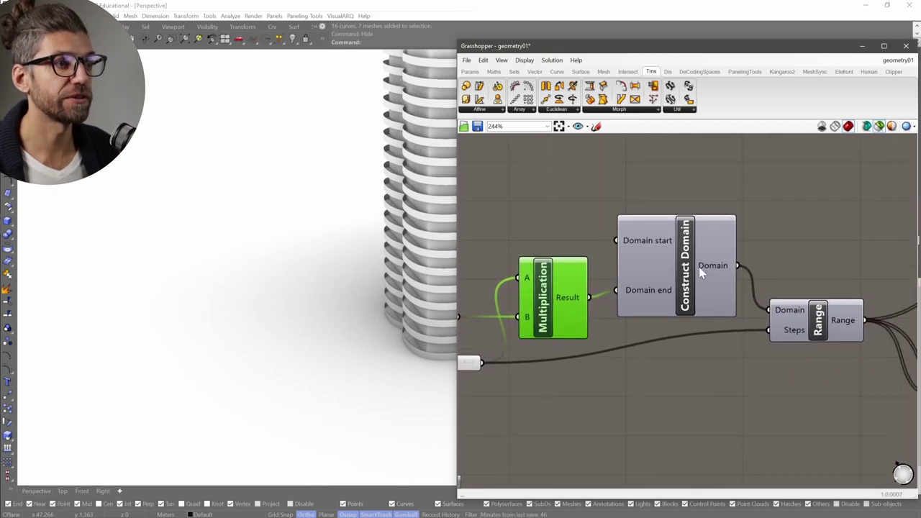
mouse_move(700, 267)
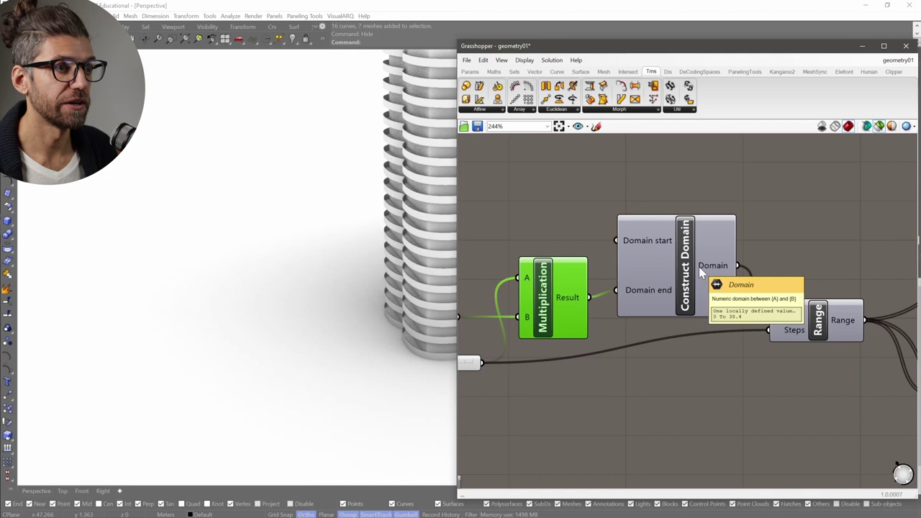
scroll(722, 267, "down", 3)
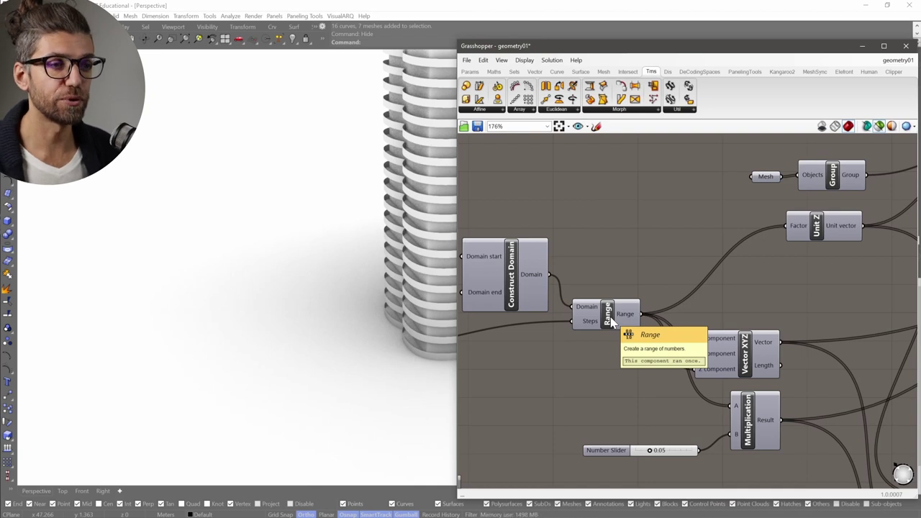
scroll(626, 279, "down", 2)
Inspect the Unit Z vectors fed by Range, and select the floors' Move component to preview the stacked floors.
left_click(771, 239)
scroll(770, 239, "up", 3)
right_click_drag(771, 239, 652, 265)
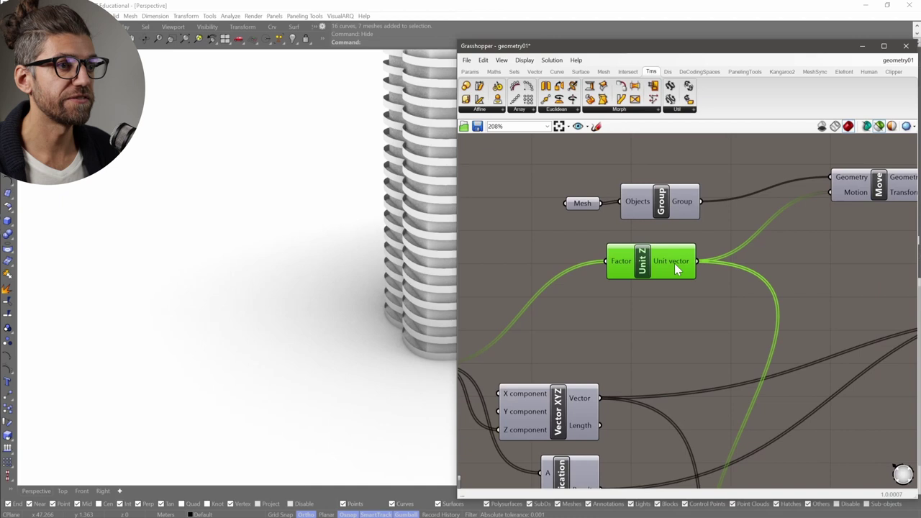
mouse_move(674, 263)
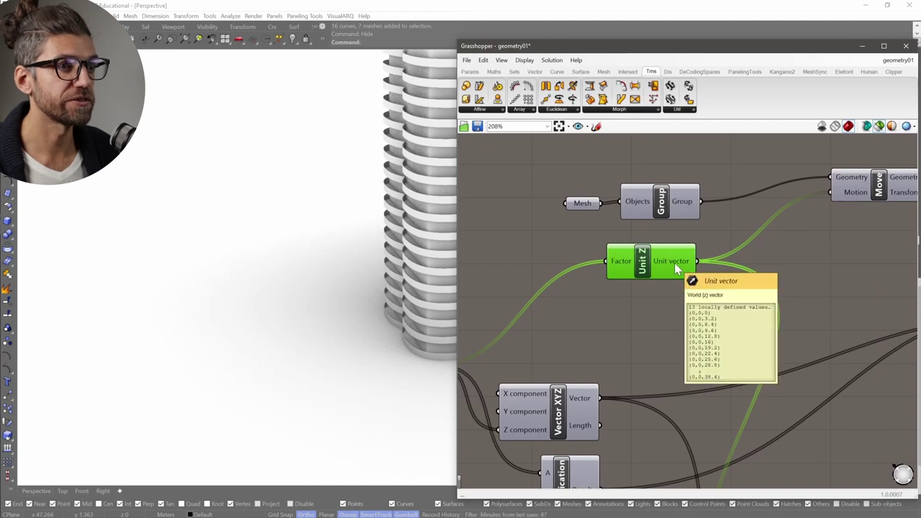
scroll(713, 242, "down", 2)
left_click(748, 235)
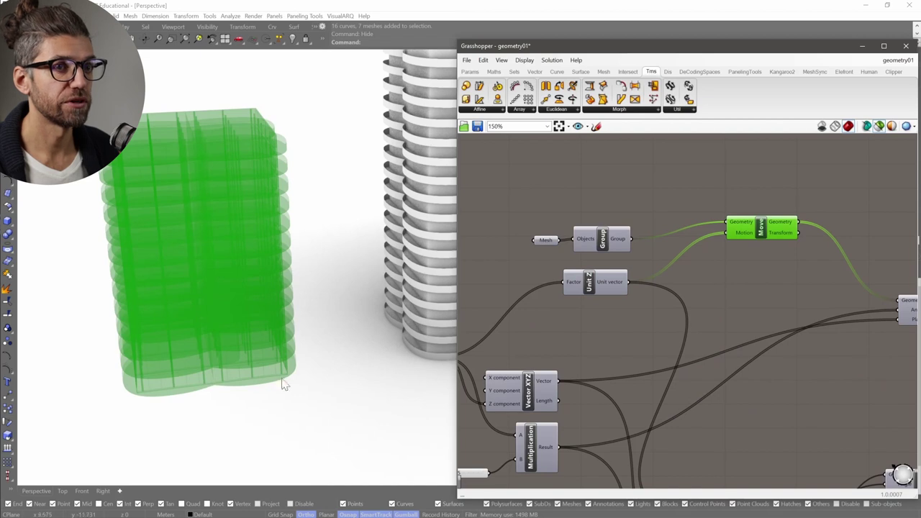
Examine Vector XYZ and the lower Multiplication component with its 0.05 slider, both fed by Range.
right_click_drag(611, 332, 608, 283)
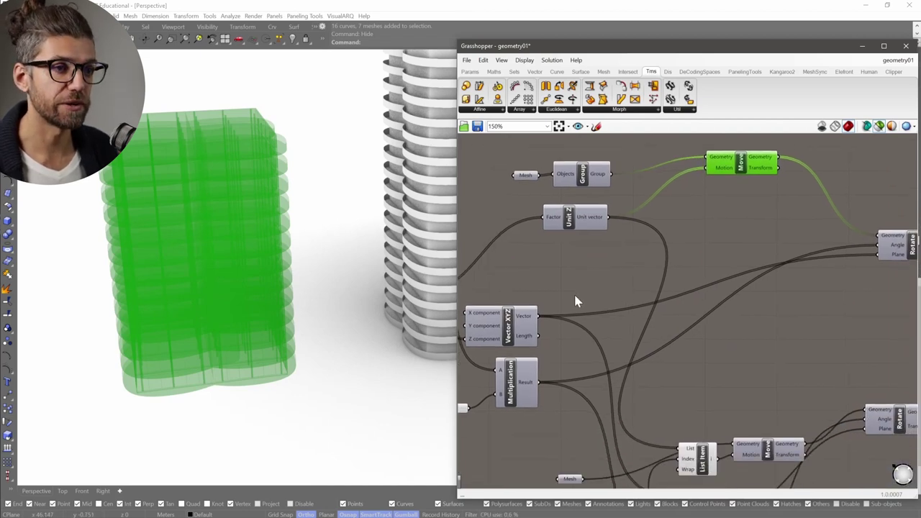
scroll(554, 273, "up", 2)
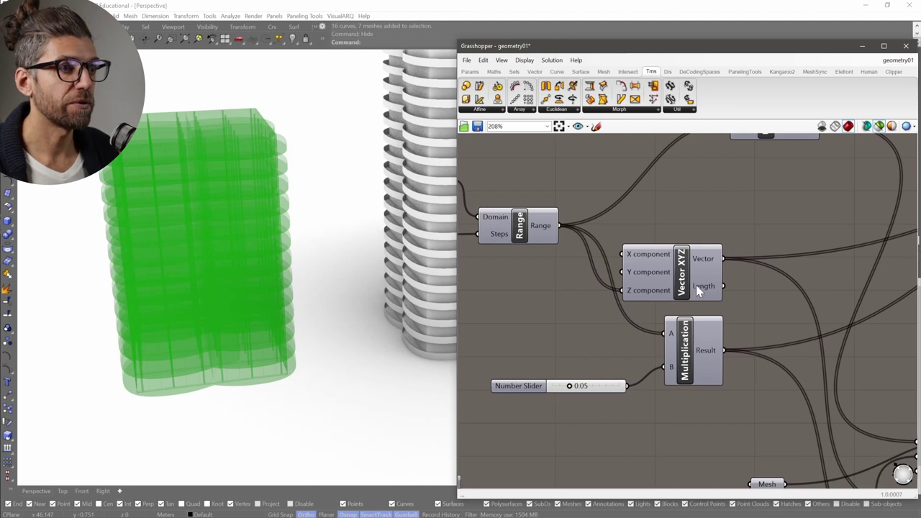
scroll(696, 284, "down", 3)
right_click_drag(695, 280, 605, 307)
mouse_move(563, 310)
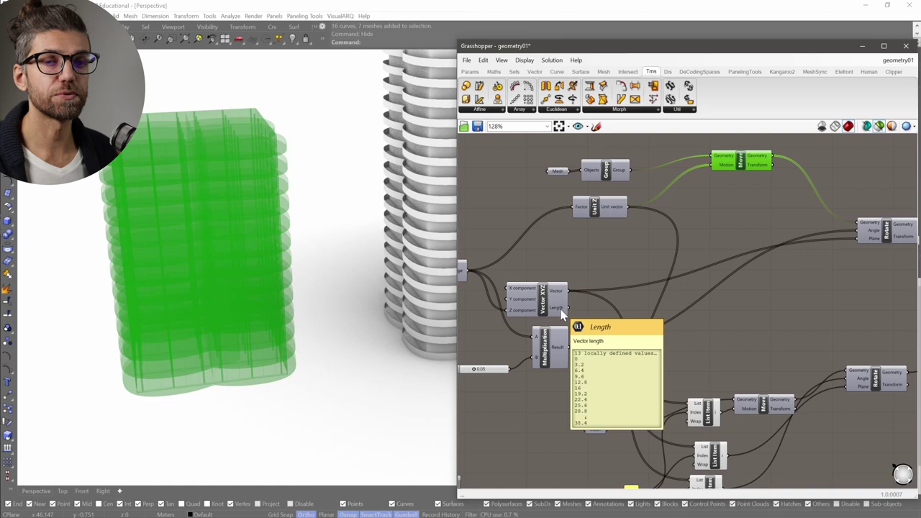
scroll(562, 314, "up", 4)
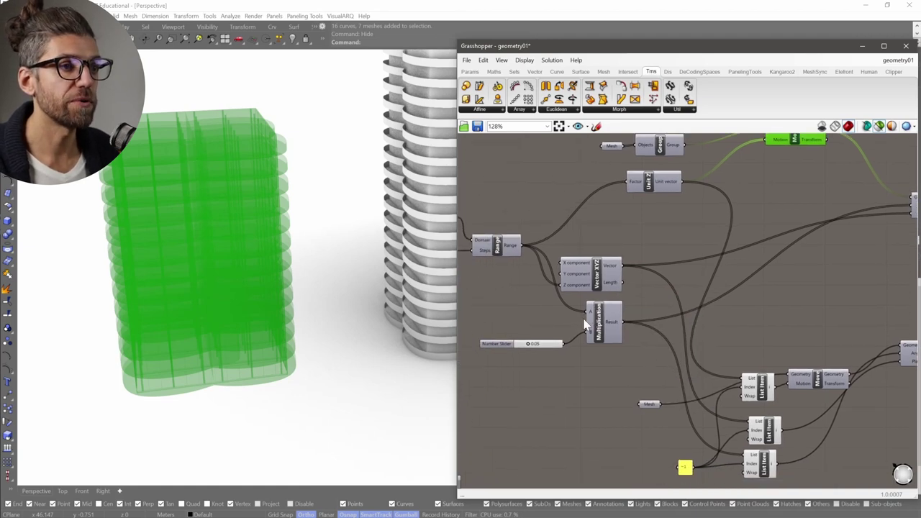
right_click_drag(548, 393, 586, 349)
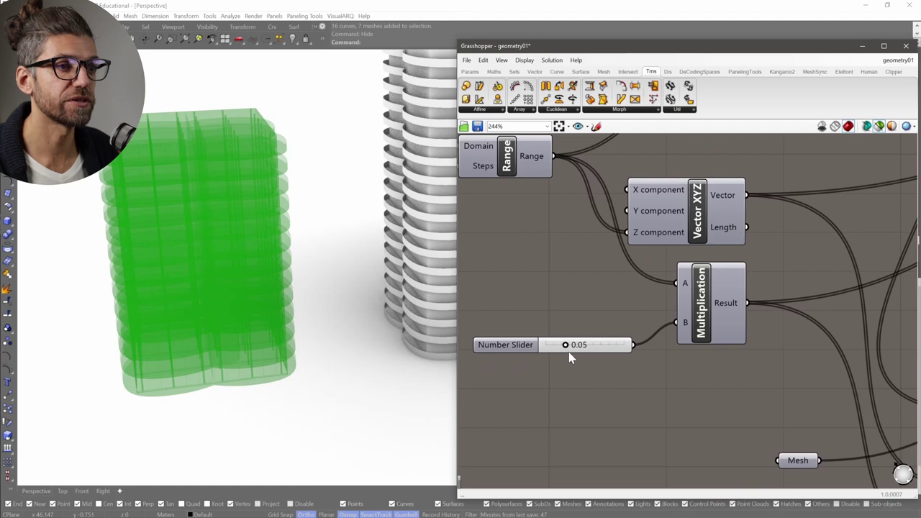
mouse_move(594, 347)
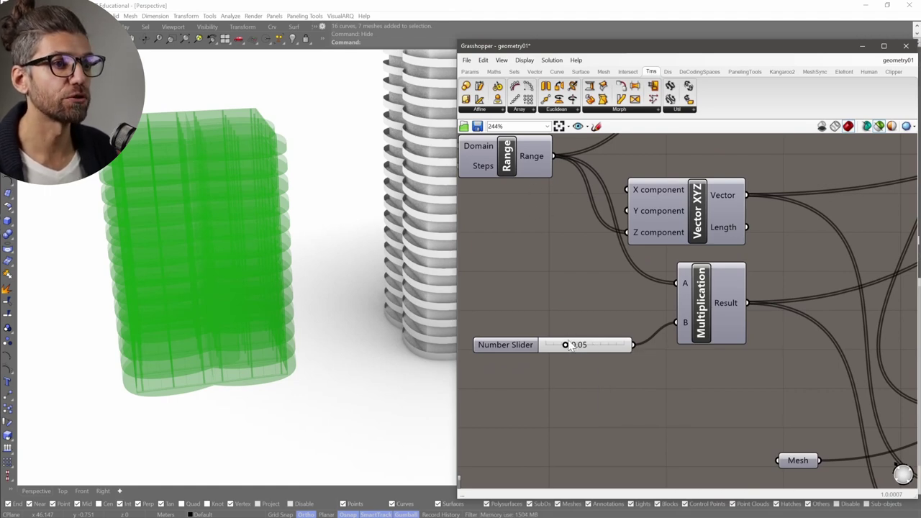
Inspect the floors' Rotate component and trace its angle and plane inputs back to Multiplication and Vector XYZ.
scroll(678, 327, "down", 4)
right_click_drag(696, 325, 616, 337)
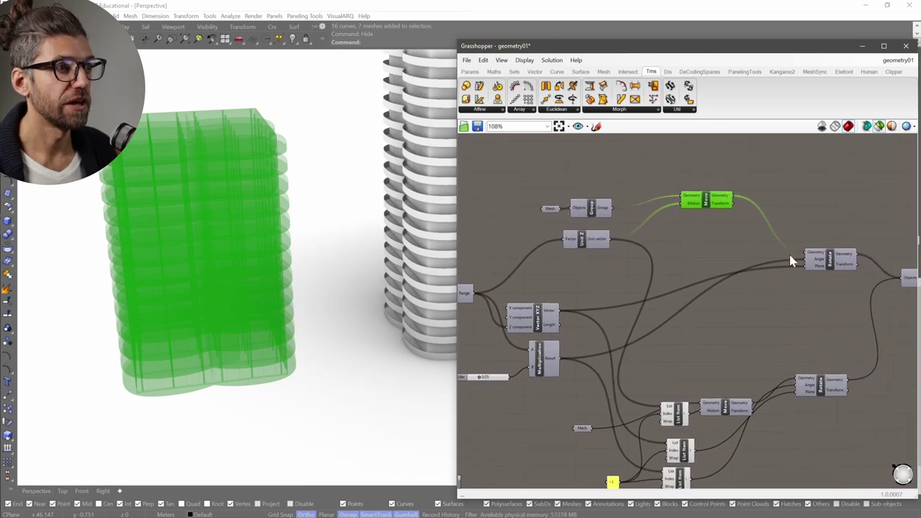
scroll(791, 256, "up", 3)
left_click(842, 268)
left_click(817, 298)
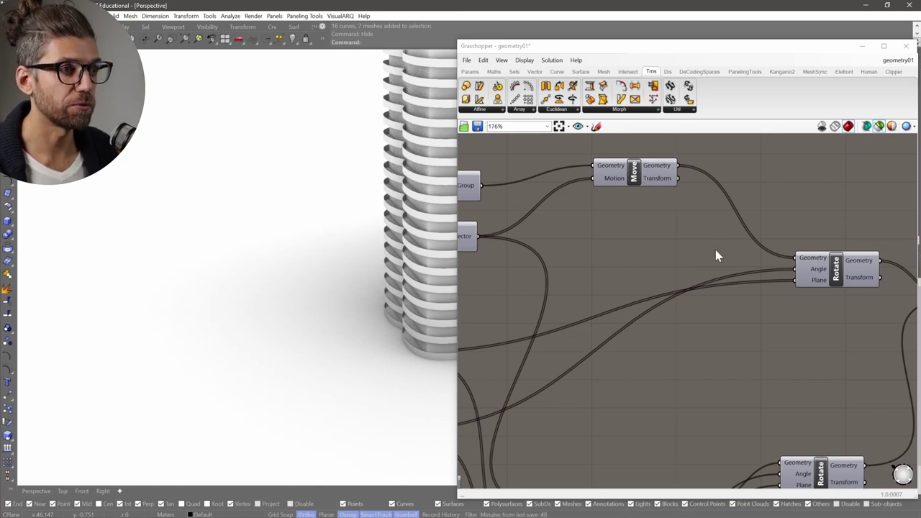
scroll(716, 250, "down", 3)
right_click_drag(589, 343, 659, 306)
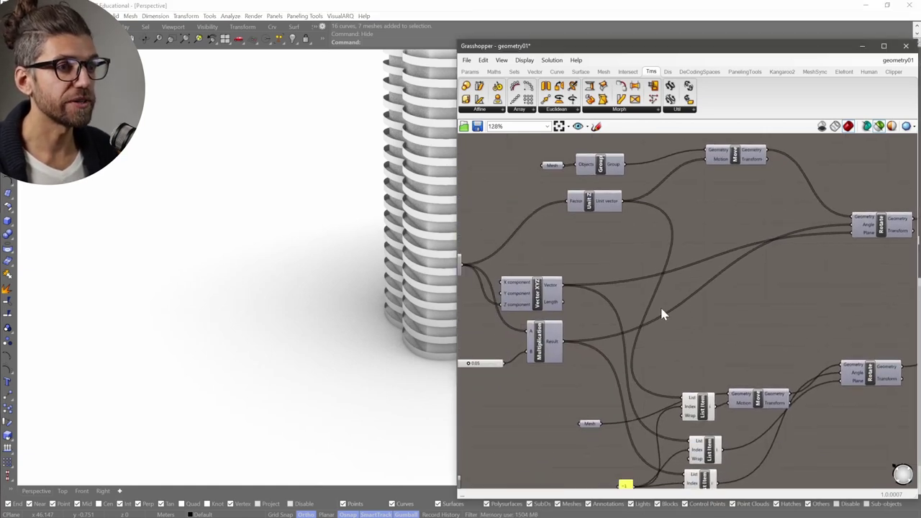
Select Vector XYZ to highlight its wires, and preview the twisted floors from the connected Rotate component.
left_click(547, 297)
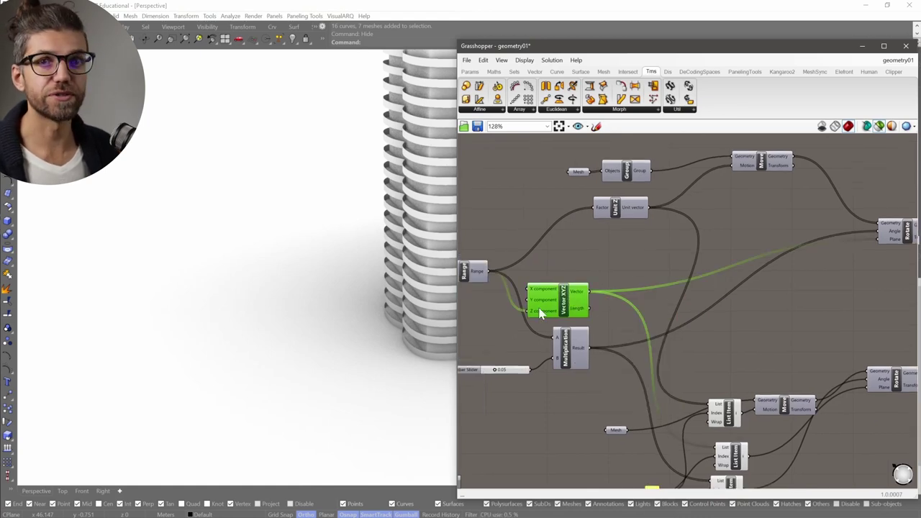
scroll(597, 318, "down", 3)
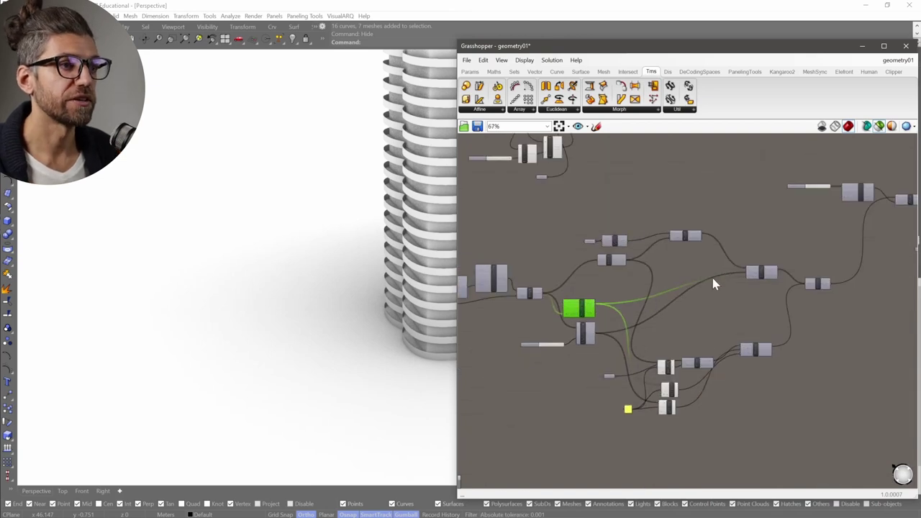
scroll(701, 309, "up", 2)
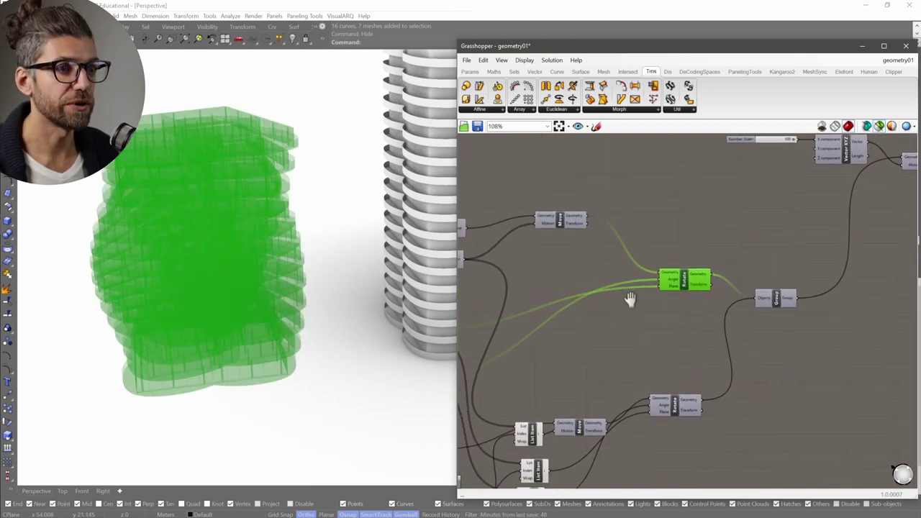
Set the rotation factor slider feeding the lower Multiplication to 0.04.
right_click_drag(495, 321, 583, 340)
scroll(534, 321, "up", 6)
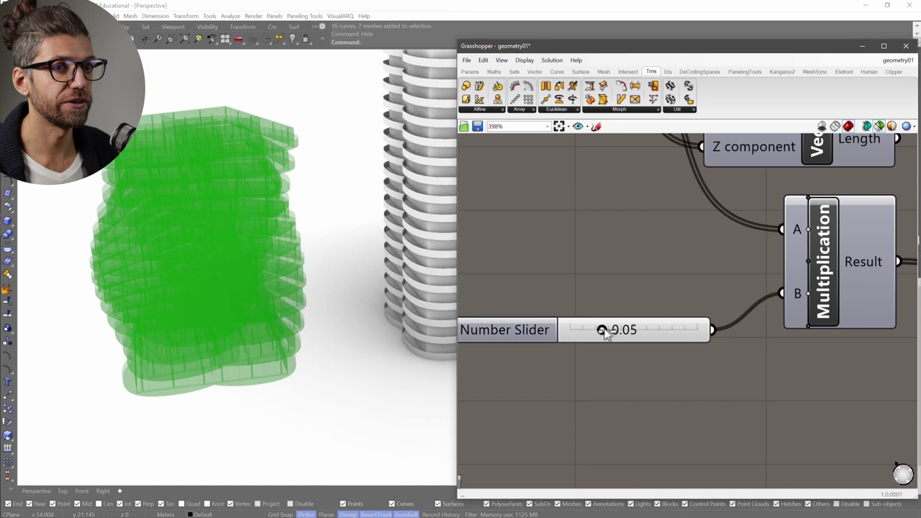
mouse_move(604, 331)
left_mouse_down()
mouse_move(623, 333)
mouse_move(578, 332)
mouse_move(600, 333)
left_mouse_up()
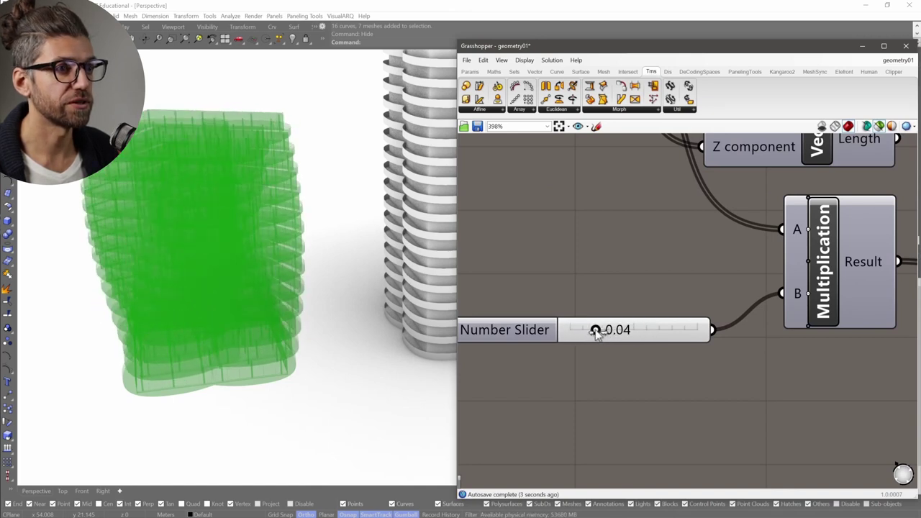
Select the middle List Item in the roof branch and trace its list input and output wires.
scroll(609, 332, "down", 9)
scroll(713, 353, "up", 5)
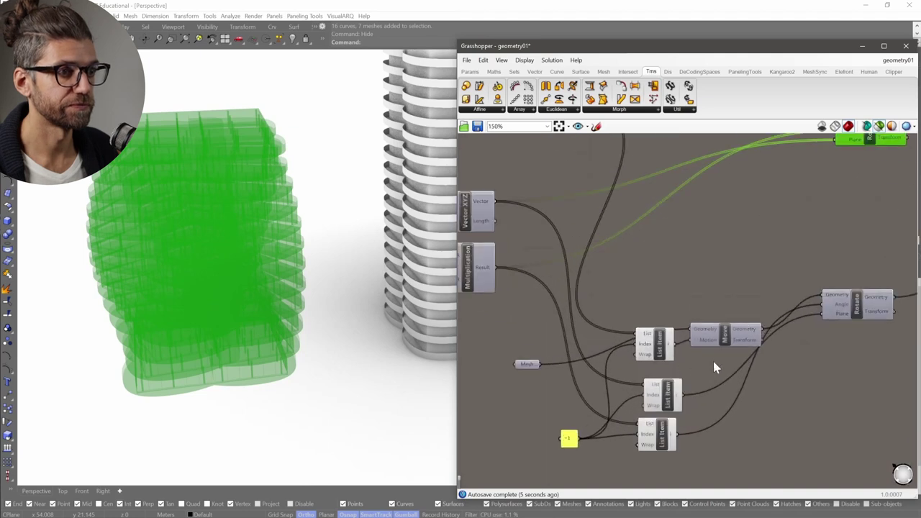
right_click_drag(675, 350, 683, 284)
scroll(675, 331, "up", 3)
left_click_drag(675, 332, 669, 323)
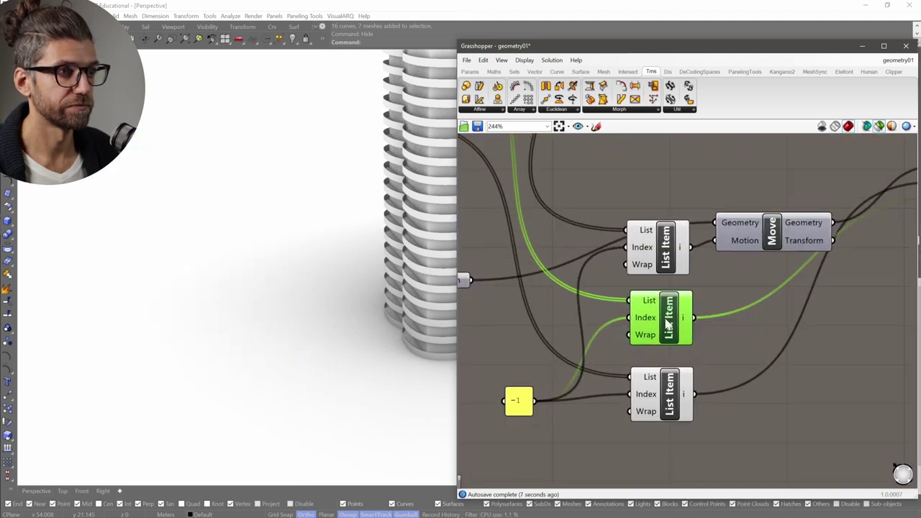
scroll(658, 346, "down", 5)
scroll(736, 299, "up", 2)
right_click_drag(630, 320, 668, 305)
scroll(648, 360, "up", 3)
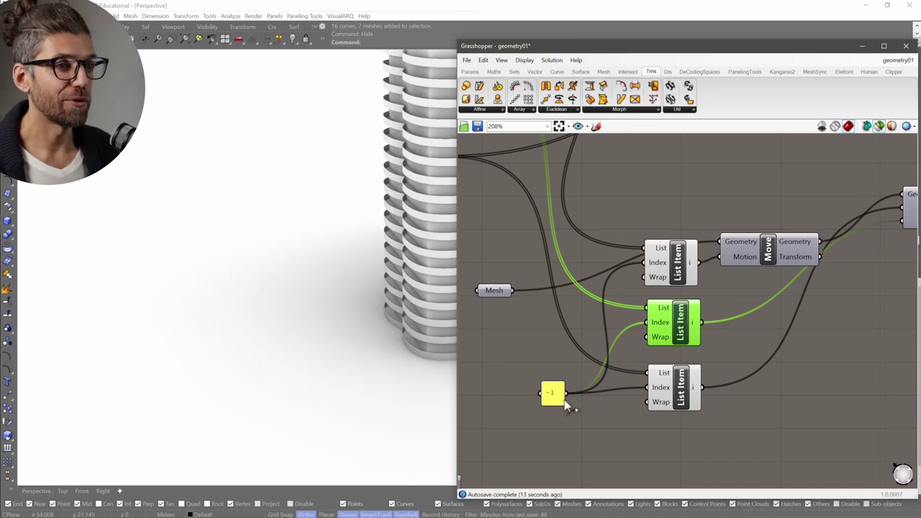
Examine how the -1 panel supplies the index of the three List Item components, and check the first one's output.
scroll(651, 306, "down", 2)
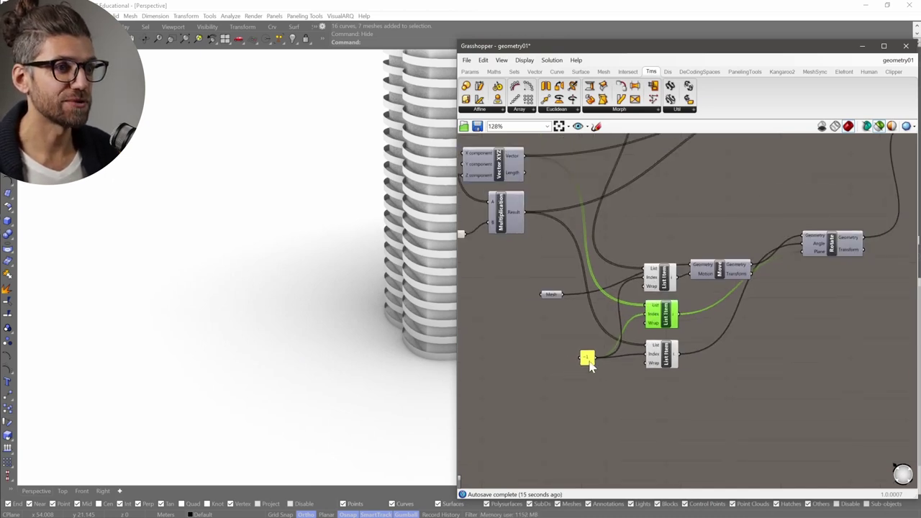
scroll(590, 367, "up", 3)
scroll(666, 332, "down", 3)
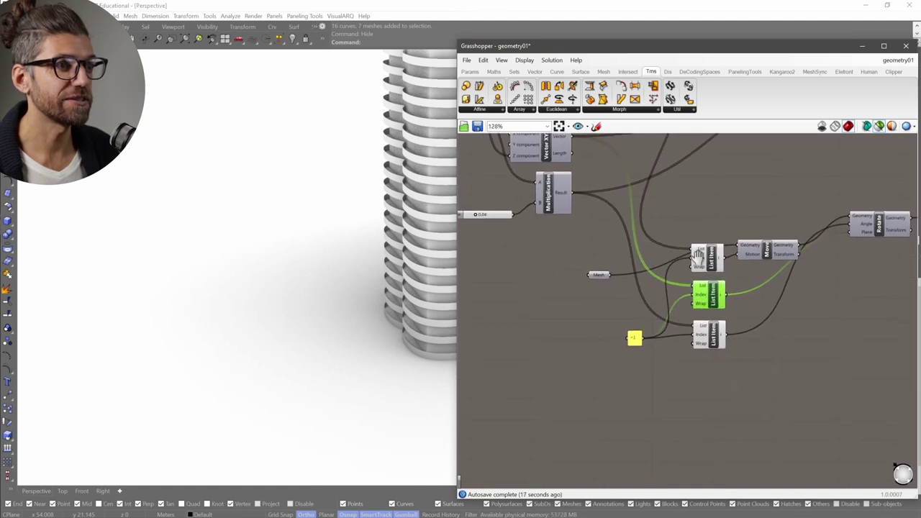
right_click_drag(698, 256, 633, 306)
scroll(634, 301, "up", 2)
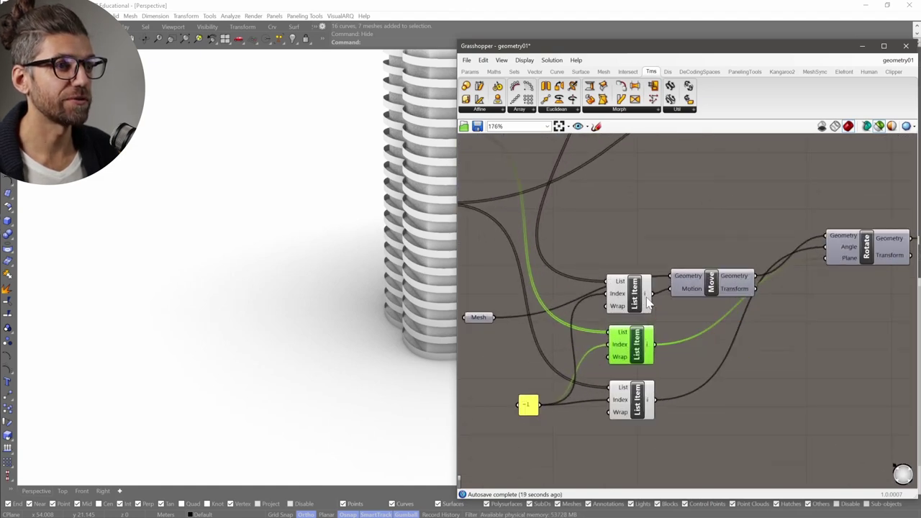
mouse_move(650, 295)
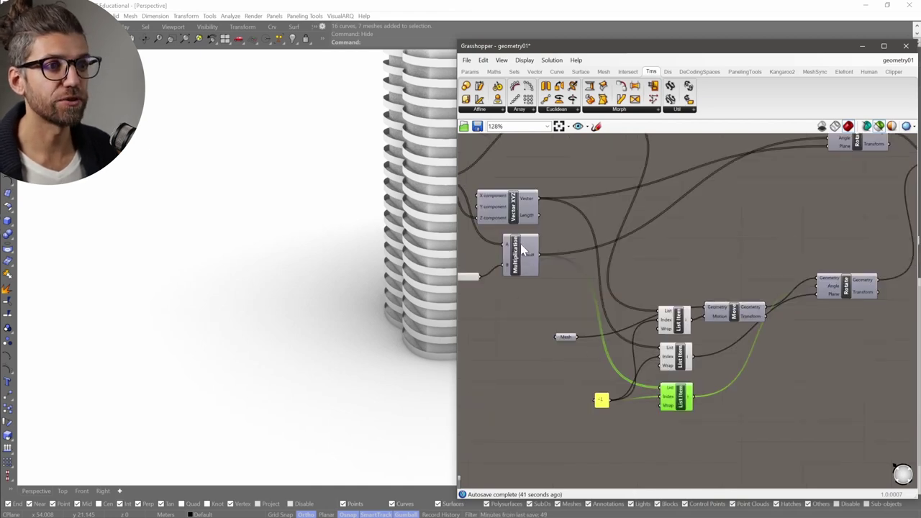
Preview the roof through its Move and Rotate components, and select the Group that joins it with the floors.
right_click_drag(718, 333, 655, 329)
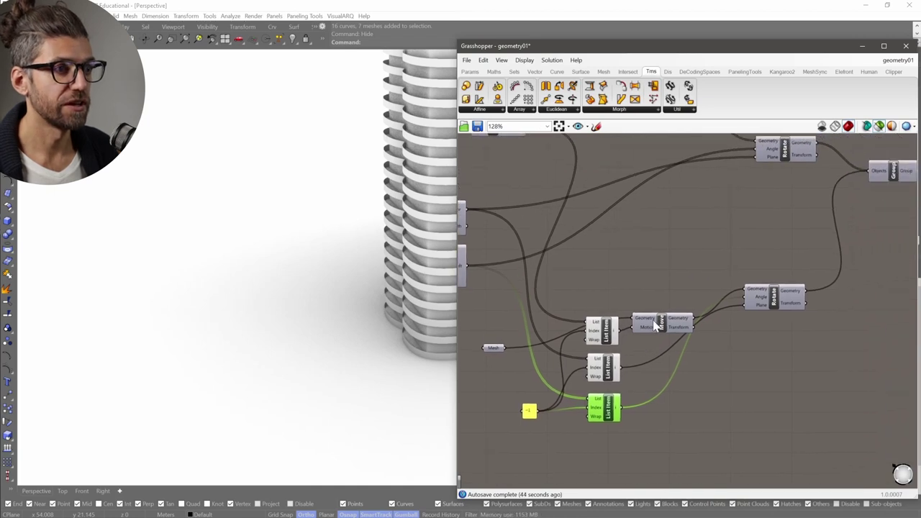
left_click(668, 321)
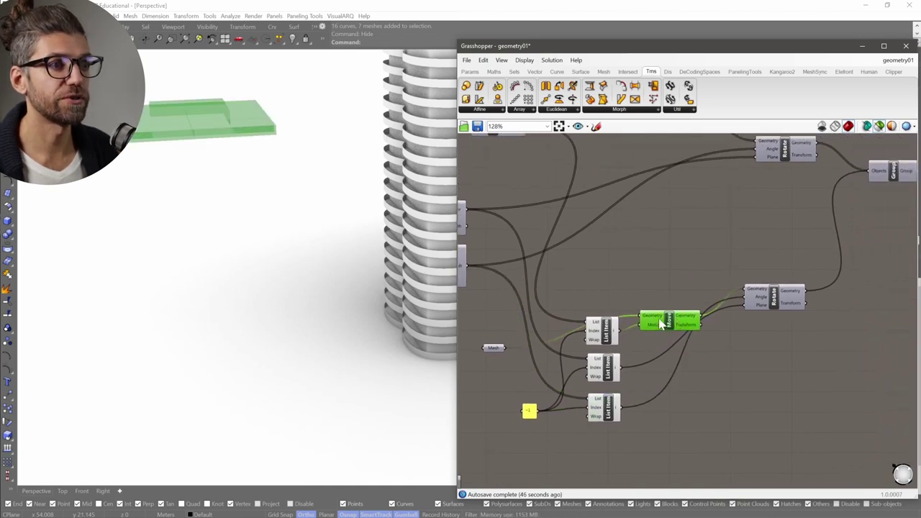
left_click(771, 298)
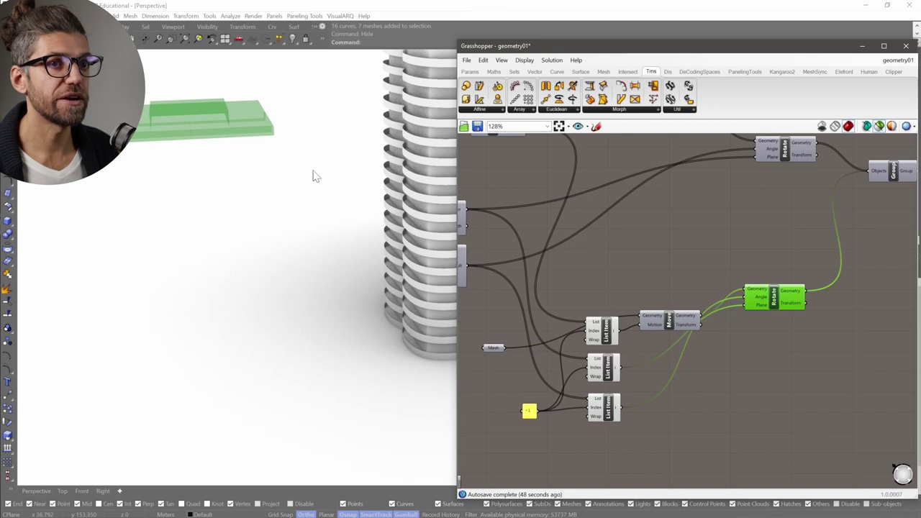
left_click(657, 320)
left_click_drag(785, 297, 788, 302)
right_click_drag(828, 250, 730, 285)
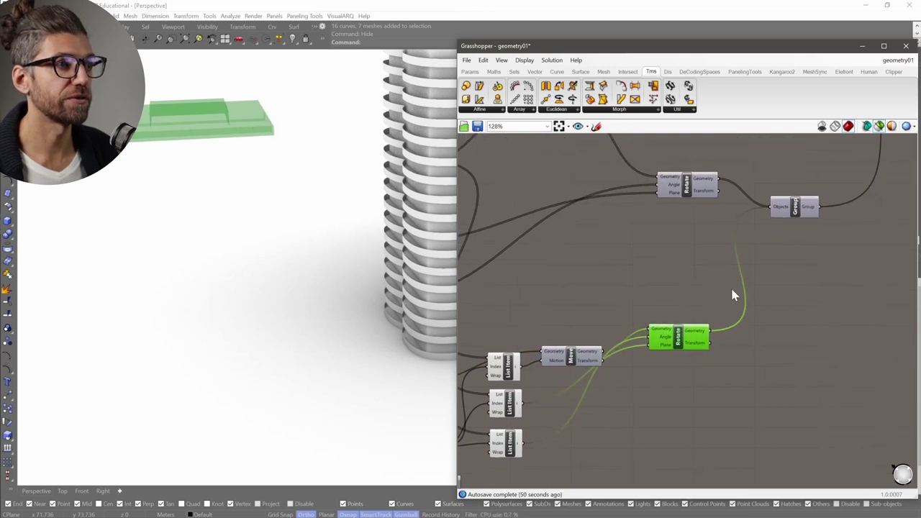
left_click(798, 208)
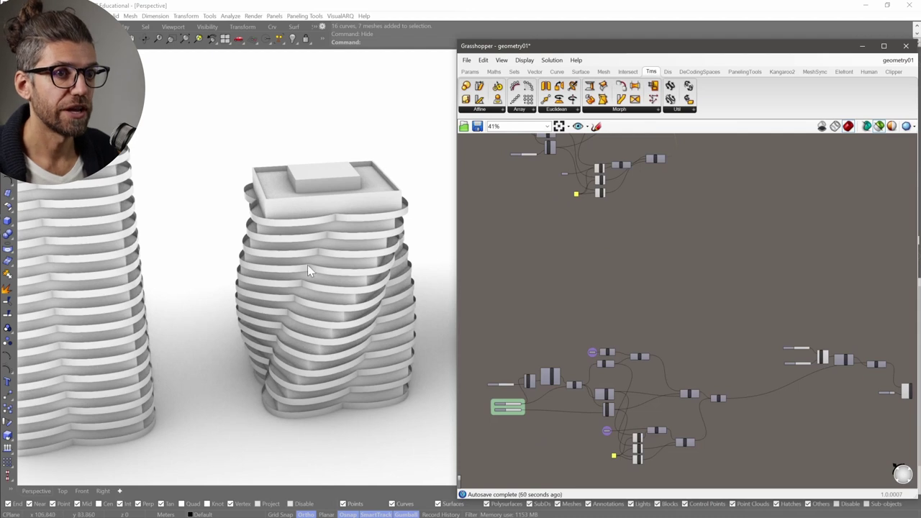
Set the rotation factor slider to 0.05 to twist the rendered tower further.
scroll(552, 252, "up", 5)
scroll(769, 317, "up", 6)
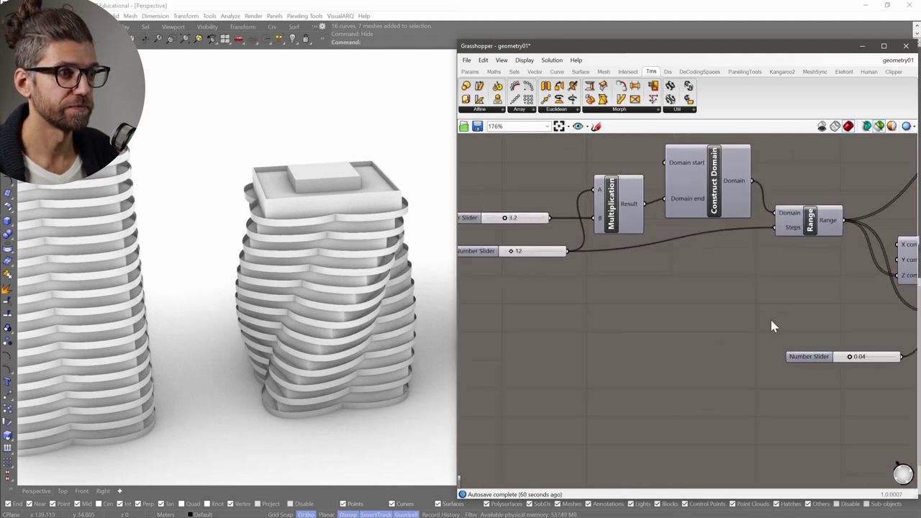
mouse_move(657, 318)
left_mouse_down()
mouse_move(673, 318)
mouse_move(655, 317)
mouse_move(663, 318)
left_mouse_up()
scroll(644, 324, "down", 1)
scroll(646, 327, "down", 10)
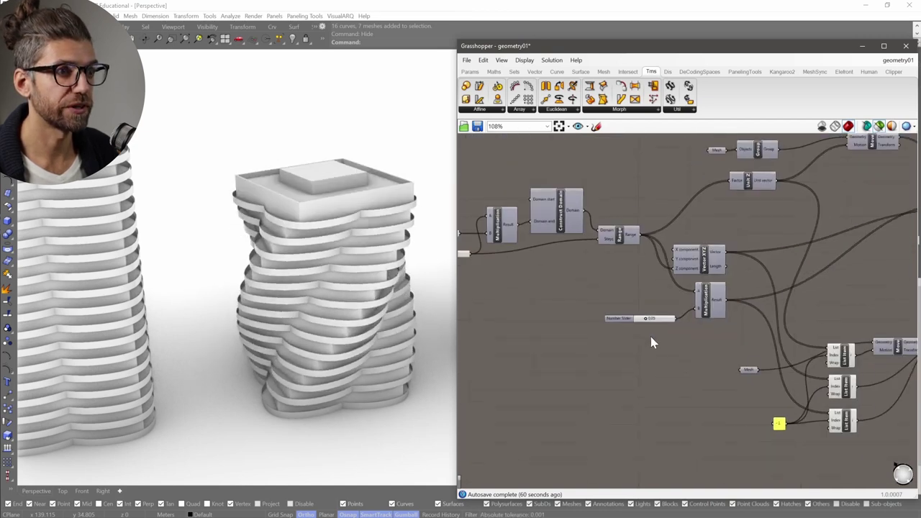
right_click_drag(684, 373, 610, 307)
scroll(646, 312, "up", 4)
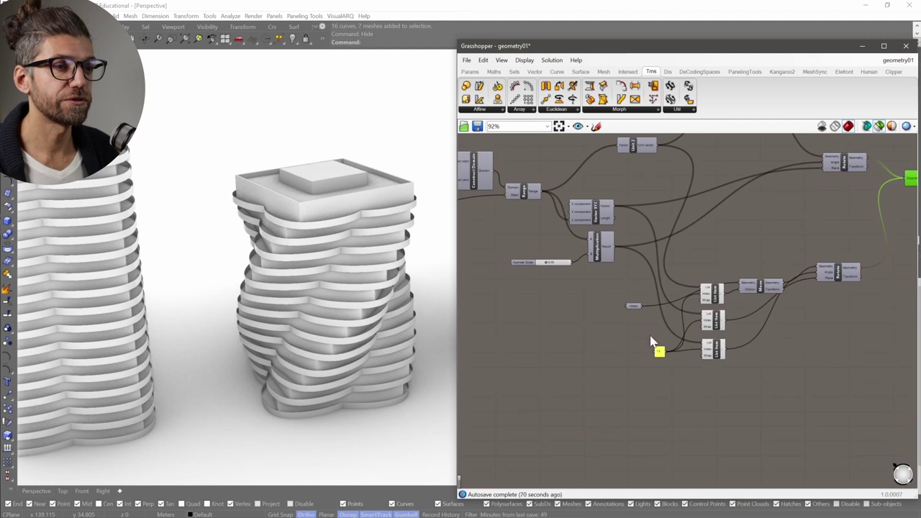
Examine the tallest twisted tower and the grouped sliders at the start of its definition.
scroll(651, 341, "up", 2)
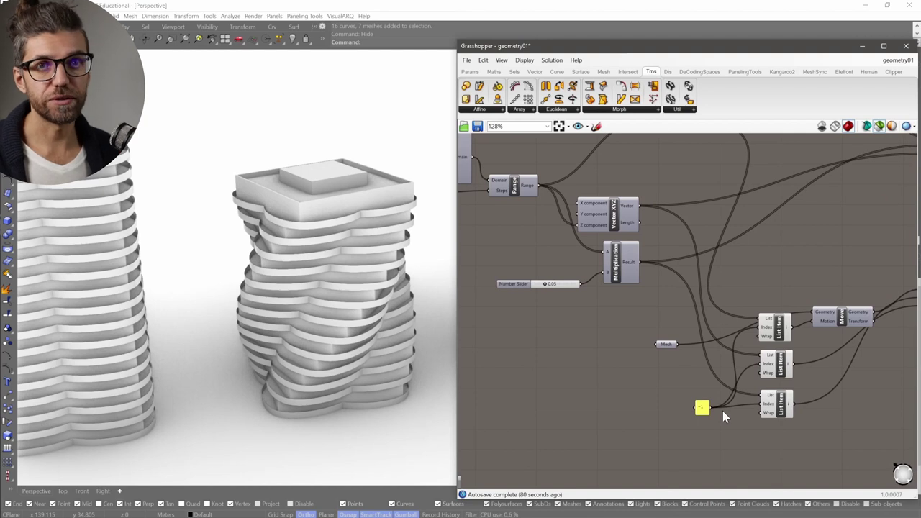
scroll(675, 321, "down", 10)
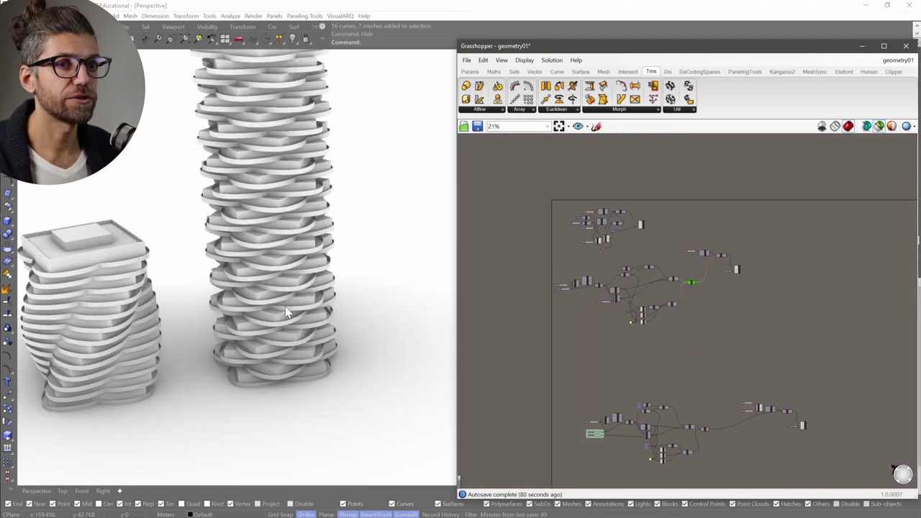
left_click(286, 310)
scroll(590, 374, "up", 10)
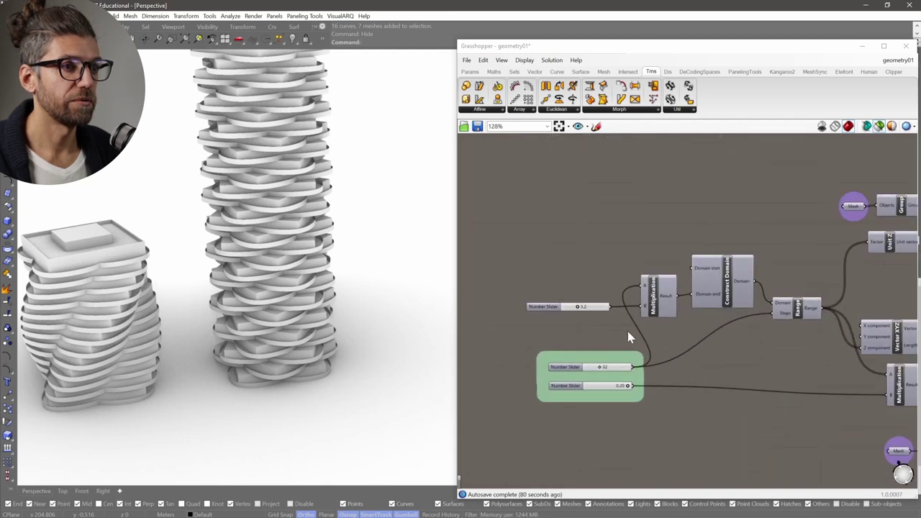
right_click_drag(627, 331, 604, 310)
scroll(620, 295, "up", 2)
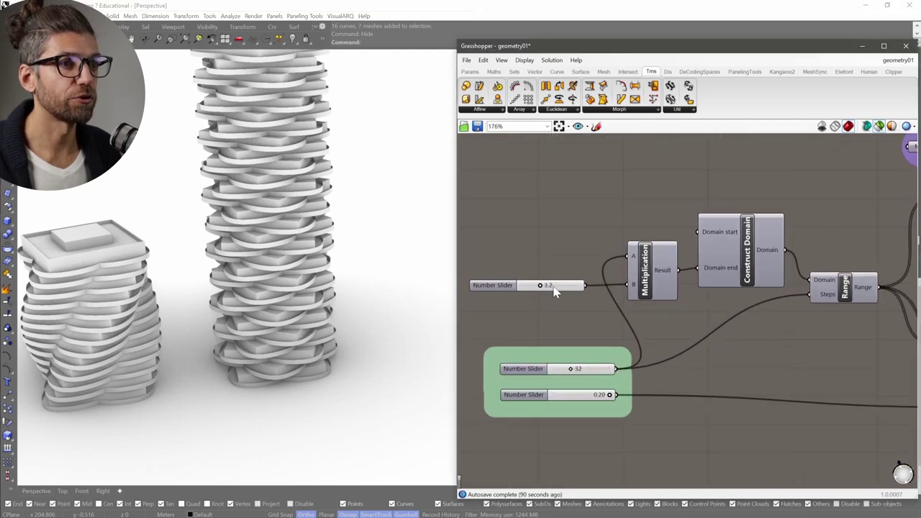
Select the middle tower's definition and the tall tower's definition in turn to compare them, then clear the selection.
scroll(687, 302, "down", 7)
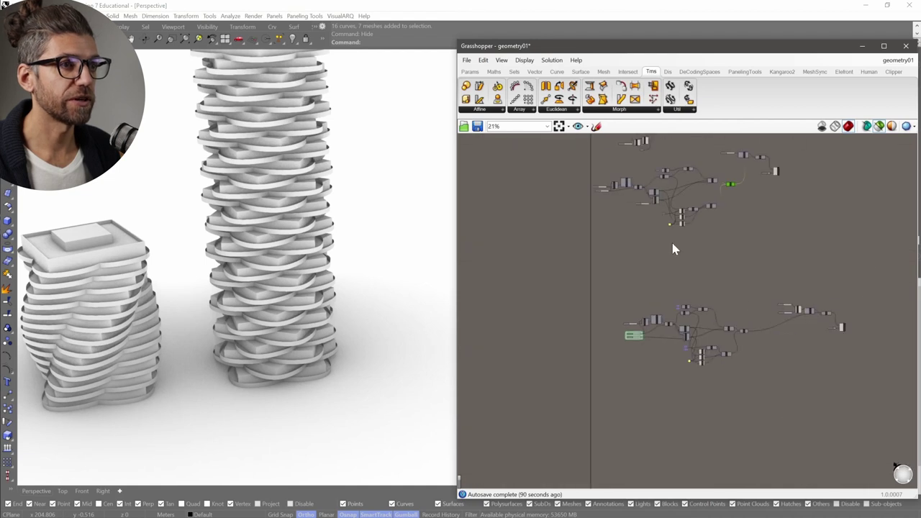
right_click_drag(672, 249, 654, 299)
left_click_drag(775, 282, 546, 201)
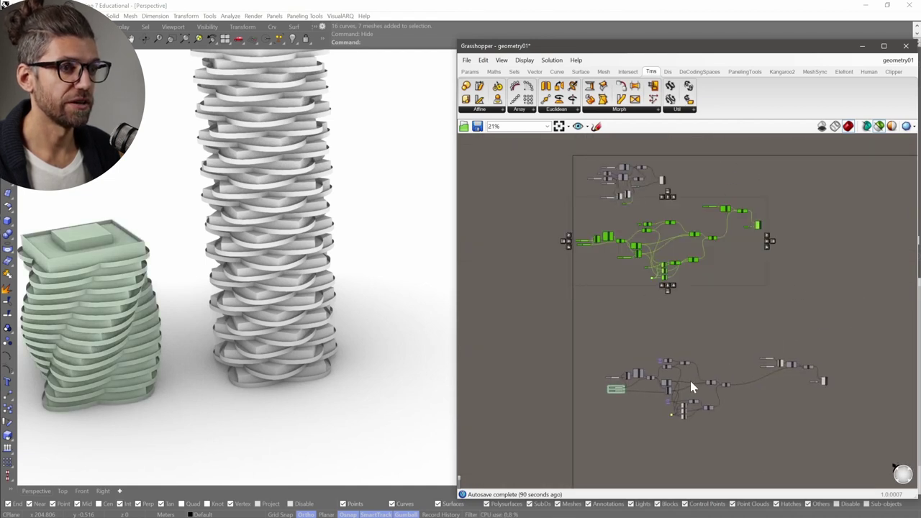
left_click_drag(816, 434, 567, 334)
left_click(722, 341)
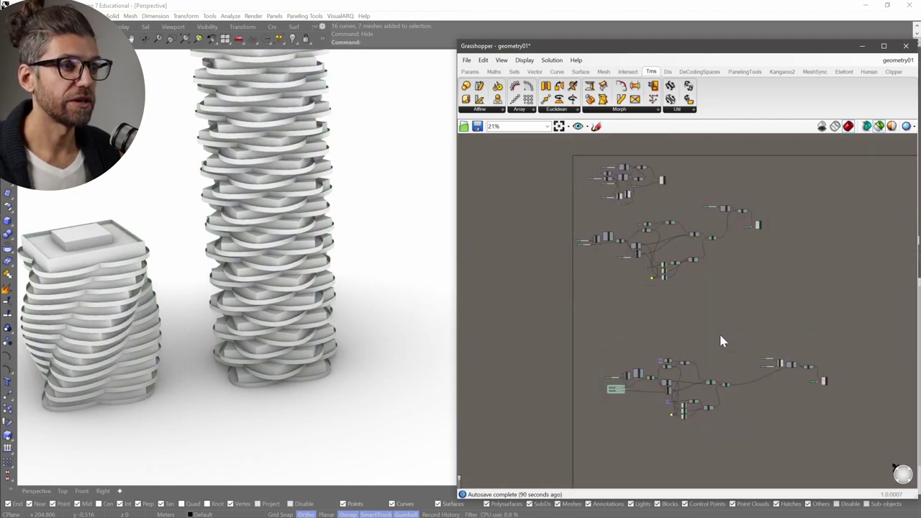
Follow the tall tower's definition from its sliders through Multiplication and Construct Domain, and check the Range output list.
scroll(784, 366, "up", 6)
scroll(785, 360, "down", 2)
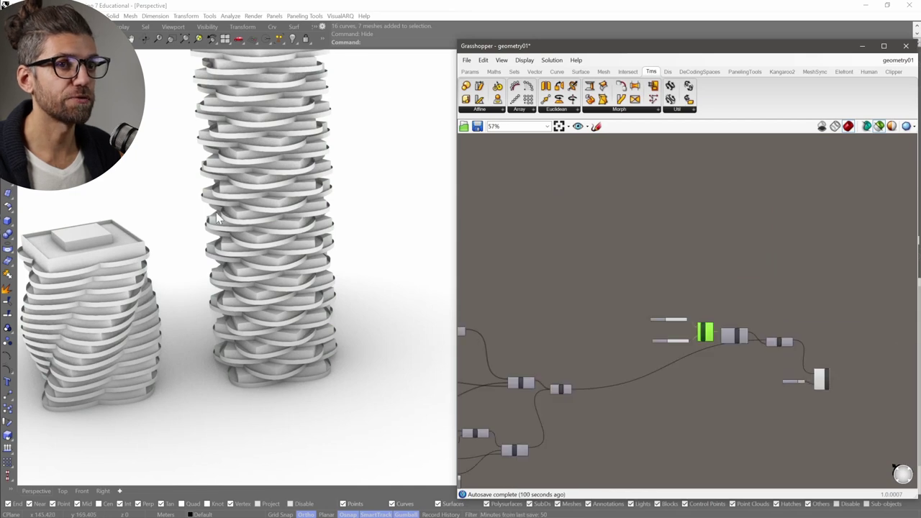
scroll(651, 305, "down", 6)
scroll(543, 328, "up", 10)
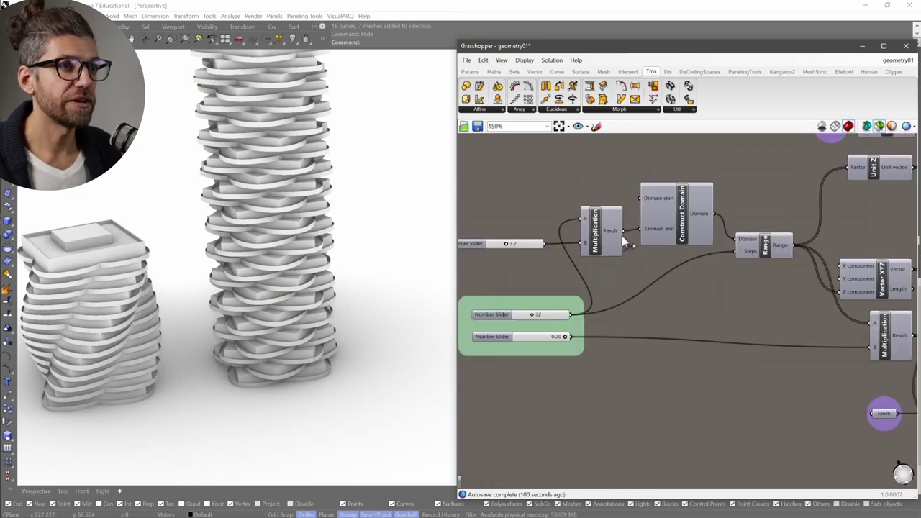
mouse_move(697, 213)
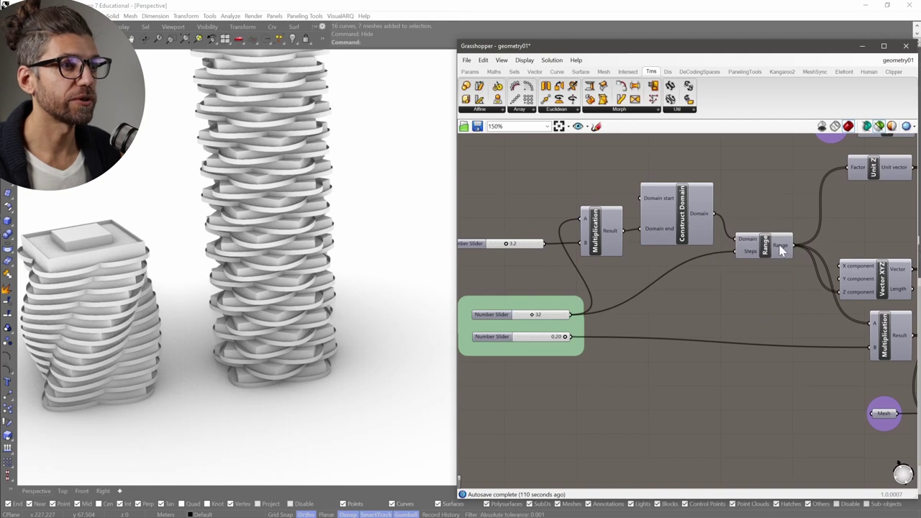
right_click_drag(725, 287, 574, 309)
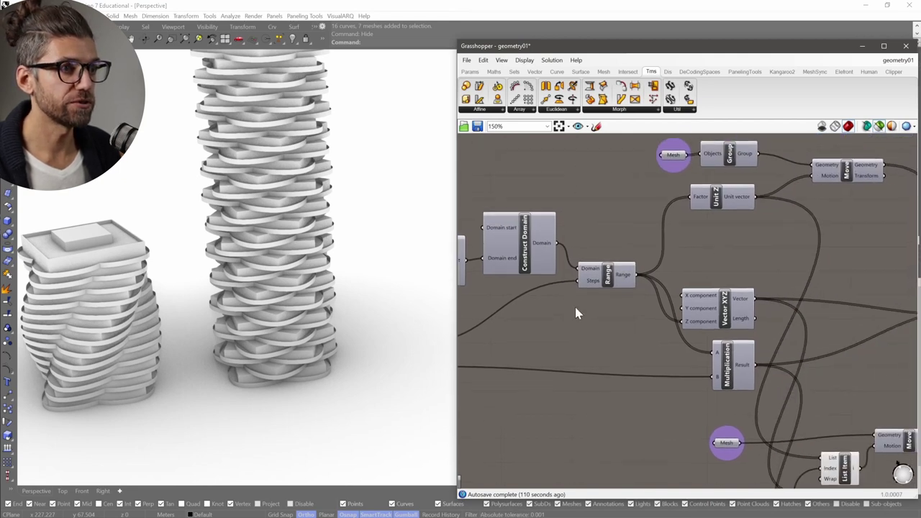
scroll(572, 273, "up", 2)
mouse_move(572, 269)
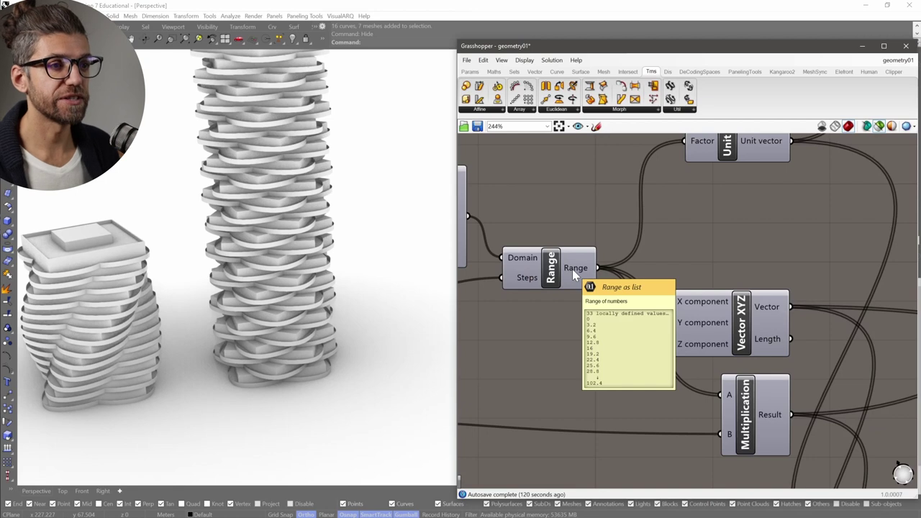
Select the Move component of the floor branch to trace its Group geometry and Unit Z motion inputs.
scroll(658, 220, "down", 2)
right_click_drag(663, 220, 548, 325)
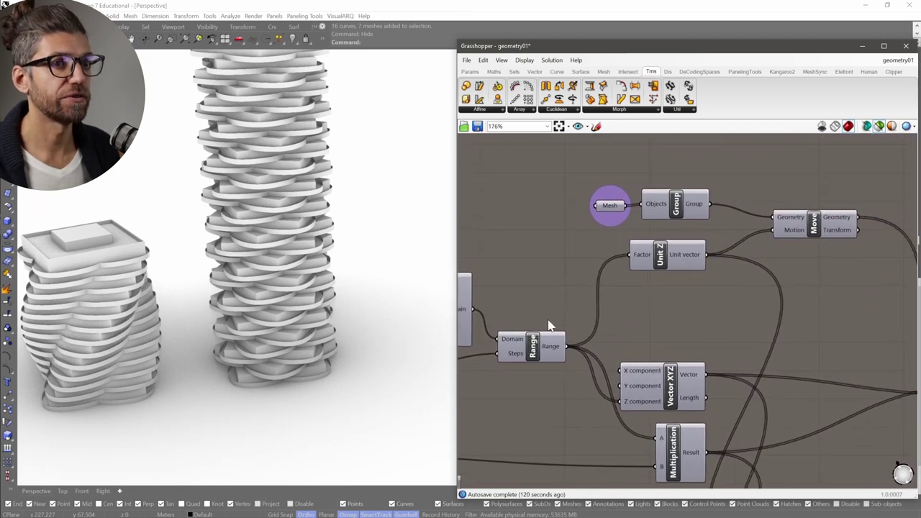
right_click_drag(782, 216, 738, 228)
left_click(756, 228)
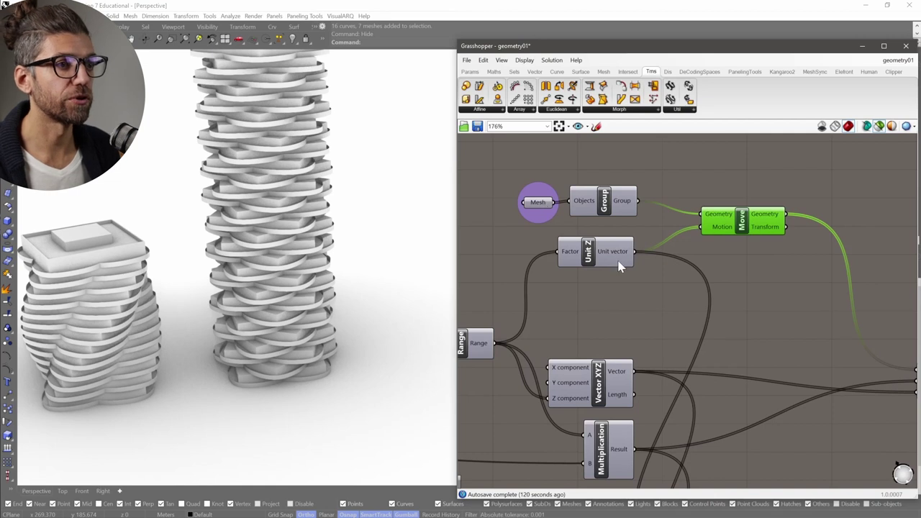
Trace how the grouped rotation factor slider feeds the Multiplication component that supplies the angles.
scroll(734, 281, "down", 3)
right_click_drag(684, 321, 633, 247)
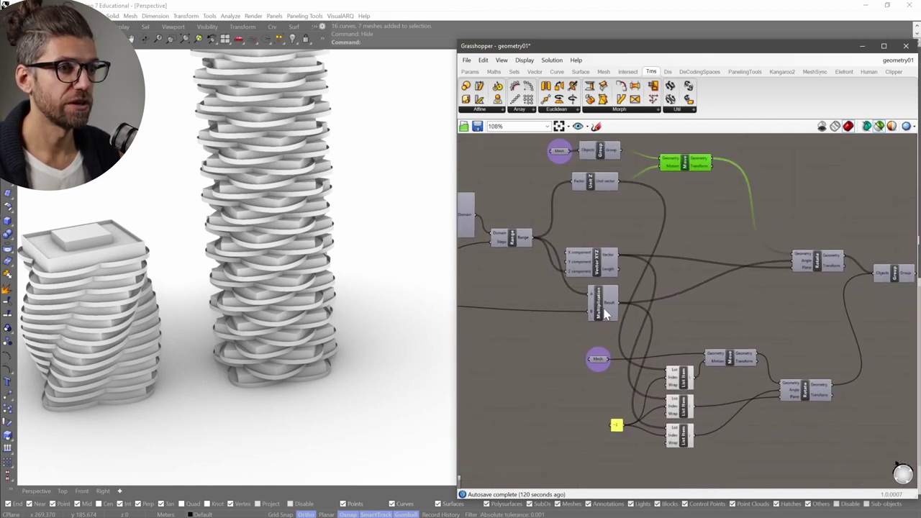
scroll(608, 314, "up", 5)
mouse_move(604, 313)
scroll(601, 305, "down", 5)
right_click_drag(594, 307, 624, 290)
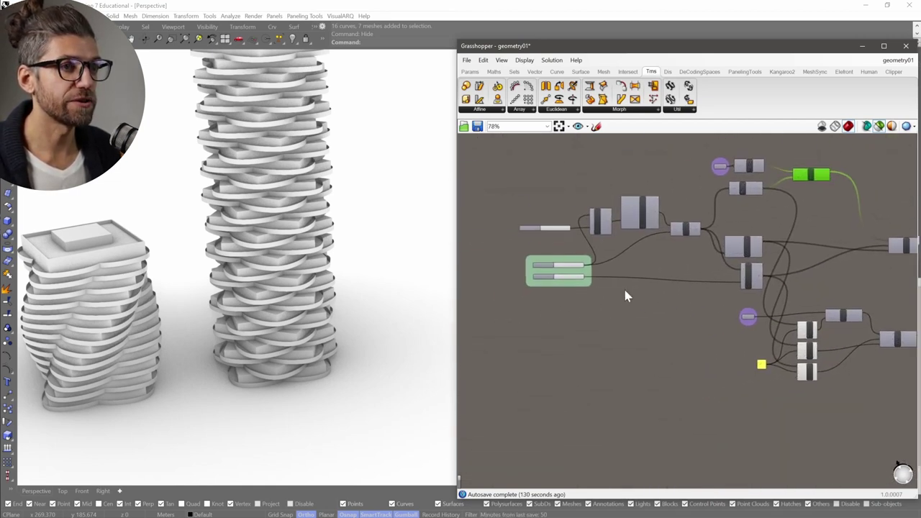
scroll(565, 281, "up", 4)
scroll(594, 269, "down", 4)
right_click_drag(774, 275, 666, 275)
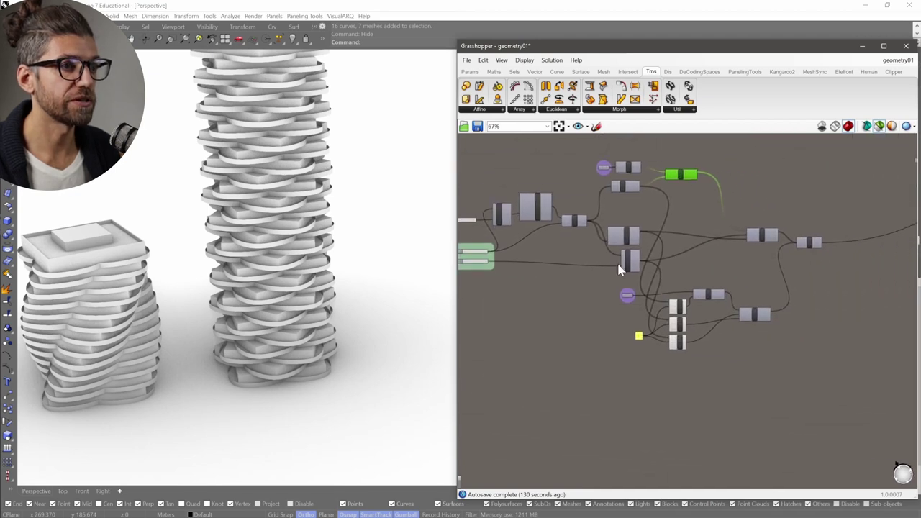
scroll(666, 275, "up", 3)
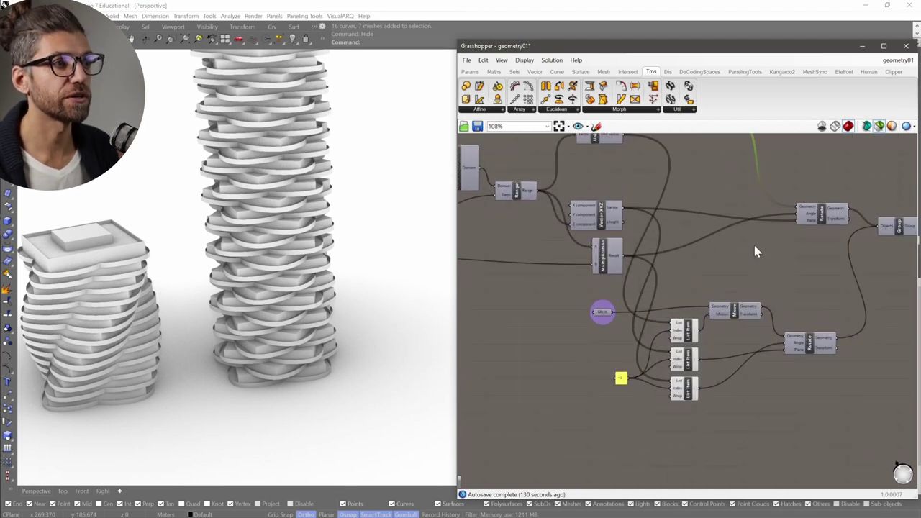
Follow the Vector XYZ output into the floor Rotate component and on to the Group shared with the roof.
right_click_drag(756, 251, 696, 292)
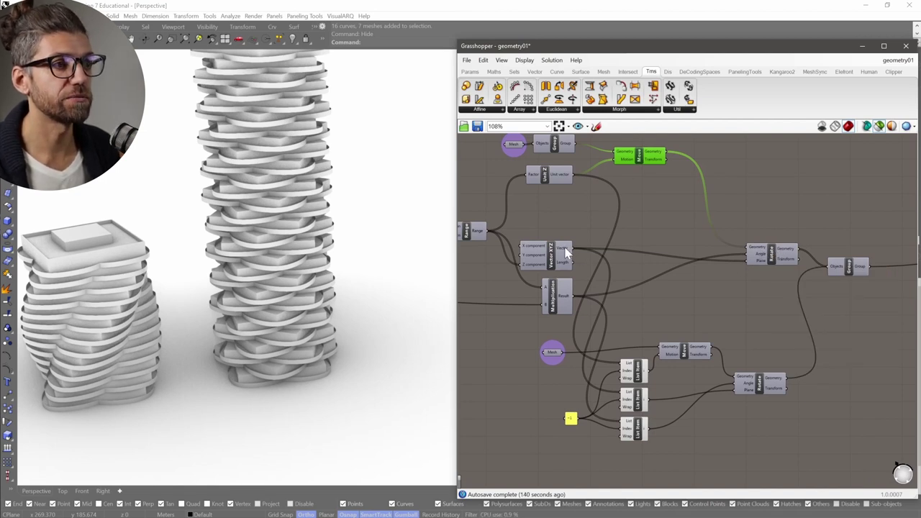
mouse_move(566, 251)
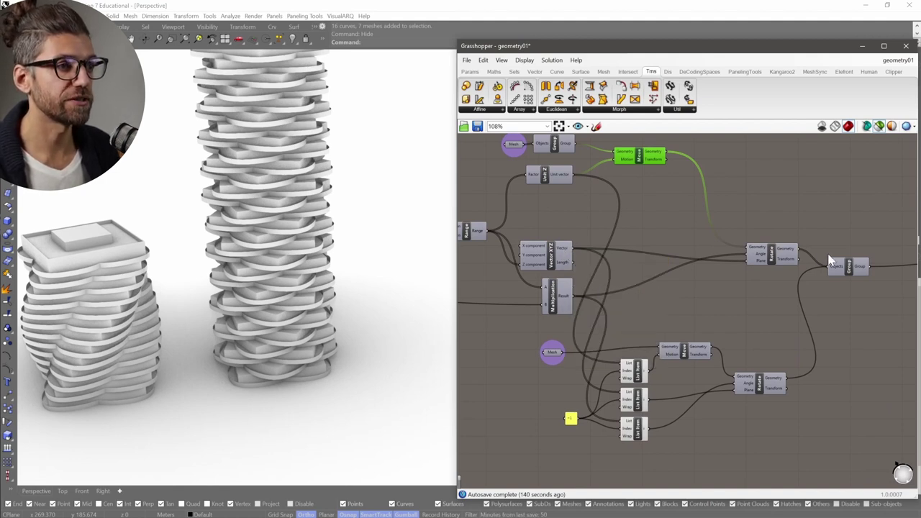
right_click_drag(608, 342, 592, 295)
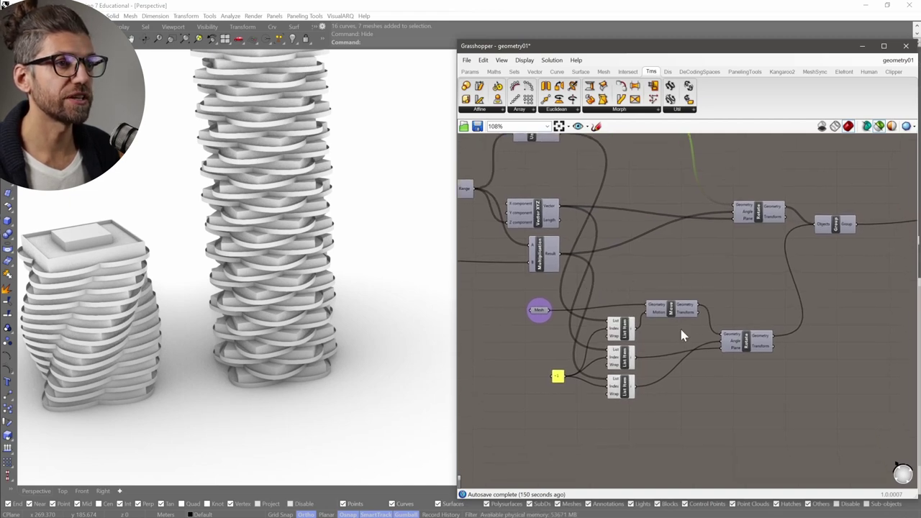
Select Unit Z, Vector XYZ, Multiplication and the roof Rotate component in turn, and check the first List Item's output.
right_click_drag(544, 135, 574, 180)
left_click(570, 181)
left_click(565, 252)
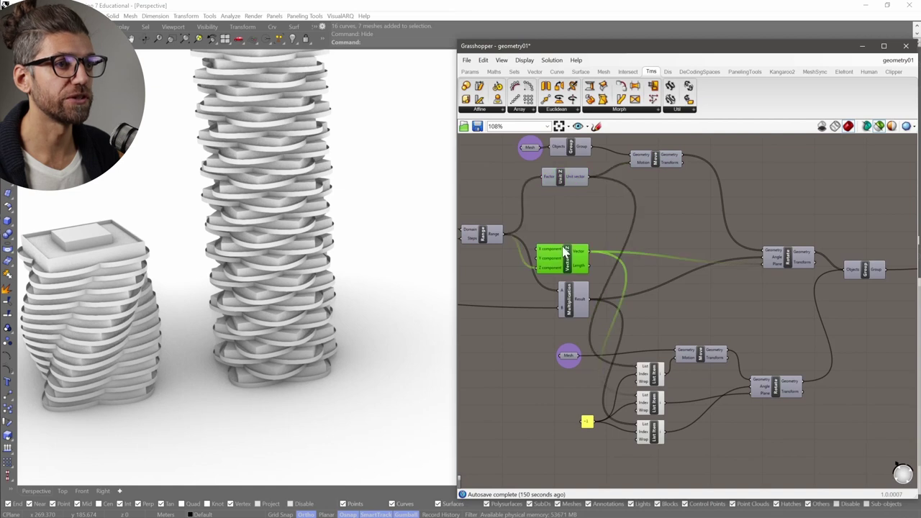
left_click(572, 299)
left_click(771, 389)
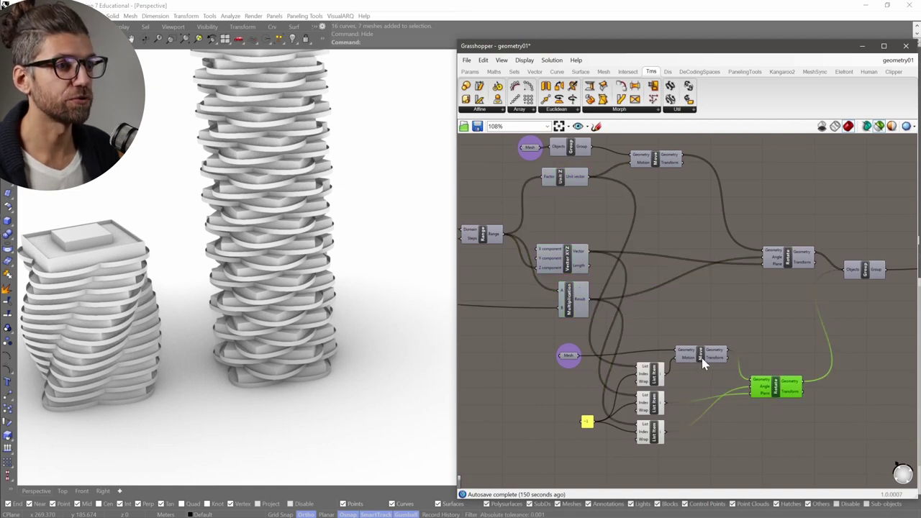
mouse_move(660, 380)
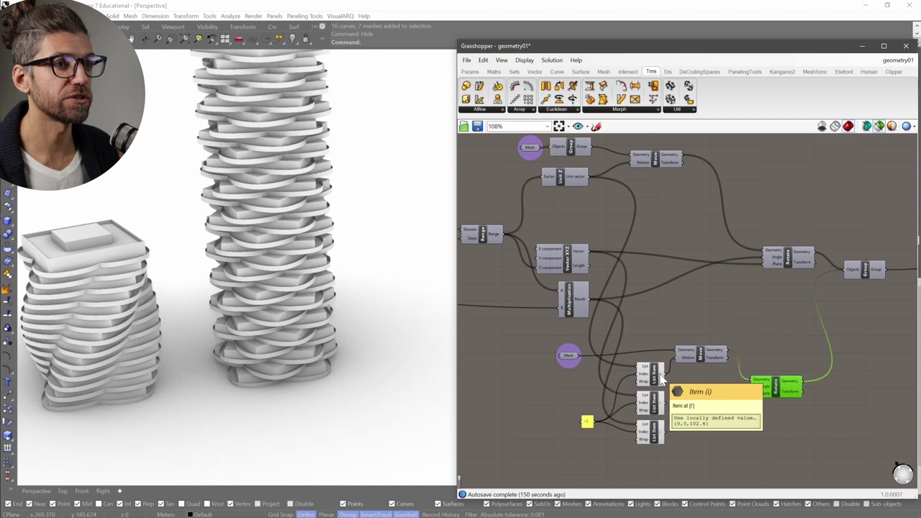
right_click_drag(705, 365, 667, 349)
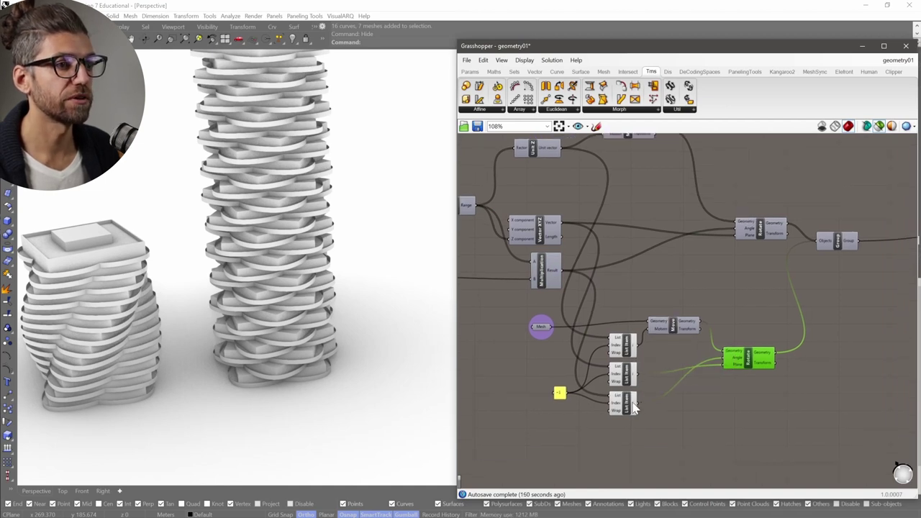
Follow the joined group to its final placement components, and view all three towers beside the full definition.
scroll(633, 407, "down", 3)
right_click_drag(803, 276, 667, 331)
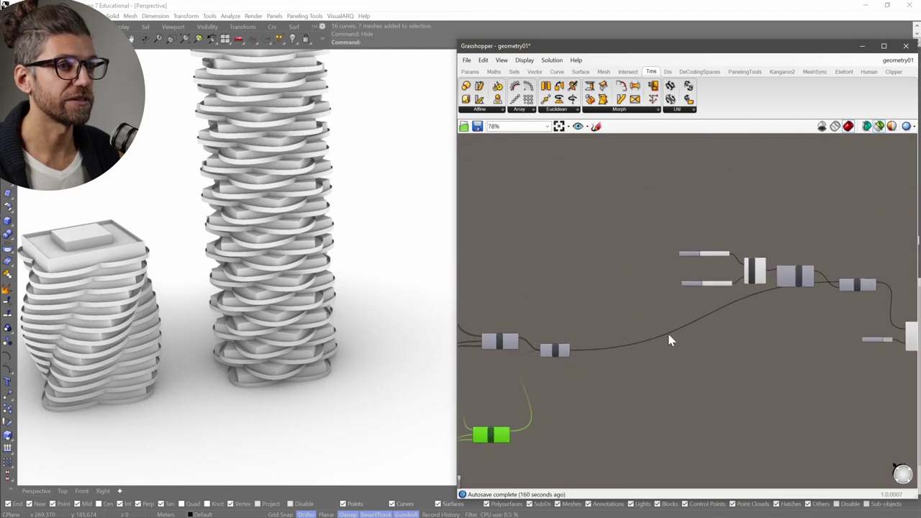
scroll(651, 333, "down", 3)
scroll(308, 266, "down", 5)
right_click_drag(606, 273, 666, 296)
scroll(667, 295, "down", 3)
right_click_drag(532, 288, 640, 253)
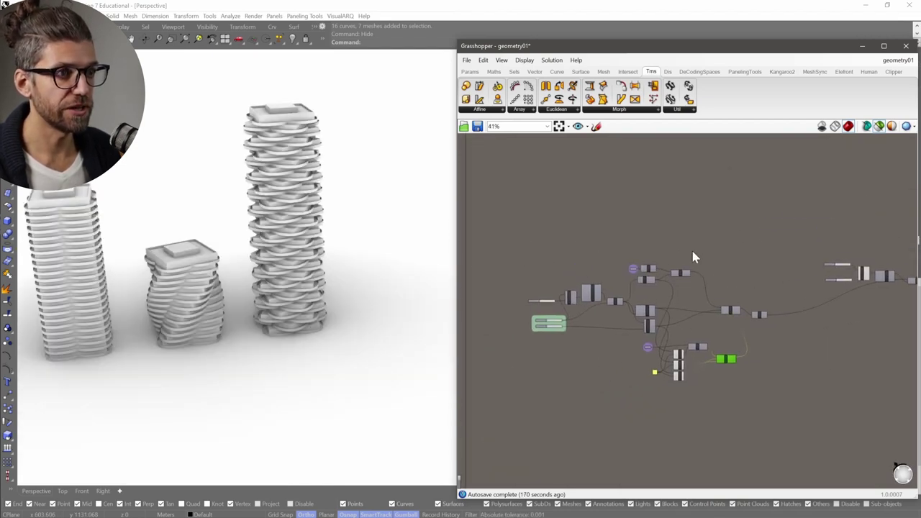
scroll(685, 325, "up", 3)
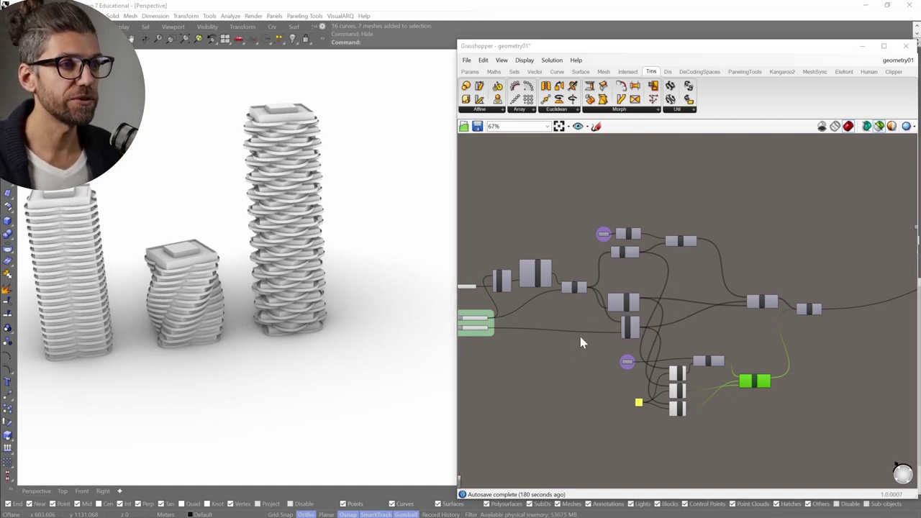
Compare the middle tower's definition with the tall tower's definition on the canvas.
scroll(683, 310, "down", 6)
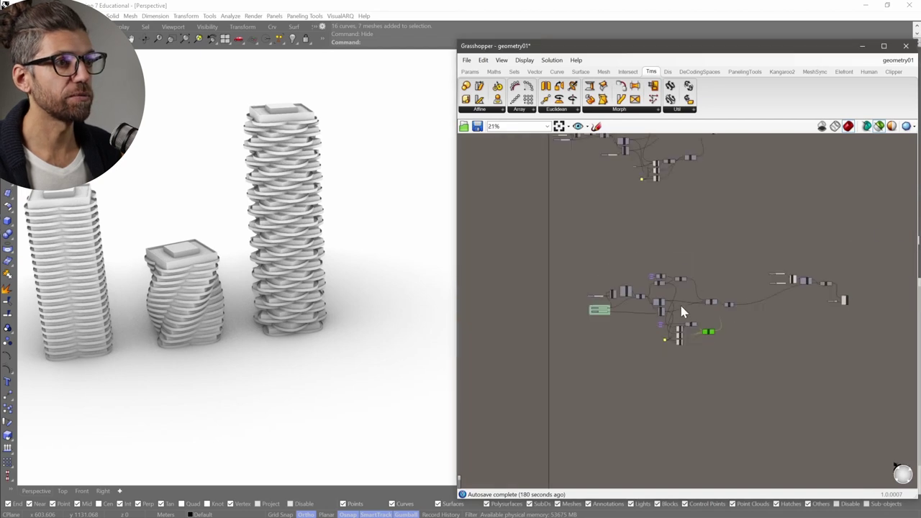
right_click_drag(650, 235, 646, 300)
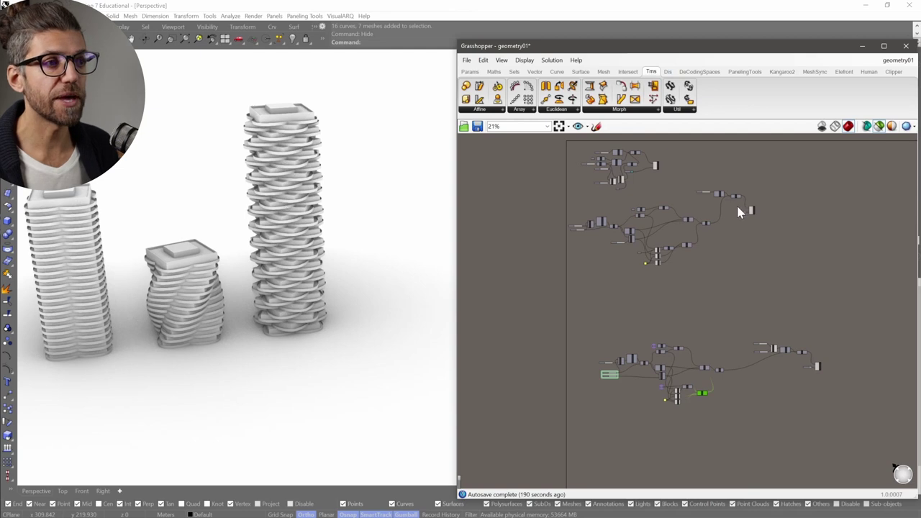
scroll(720, 237, "up", 4)
right_click_drag(494, 210, 588, 253)
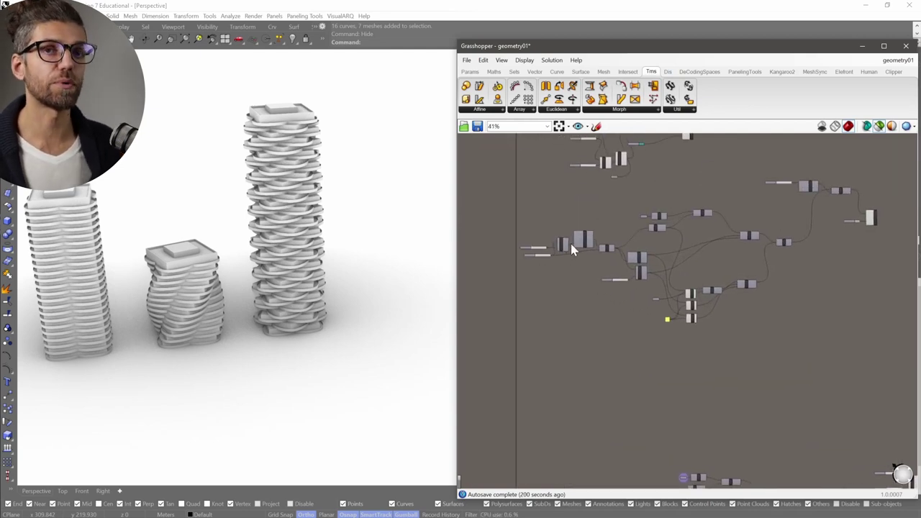
right_click_drag(613, 242, 583, 212)
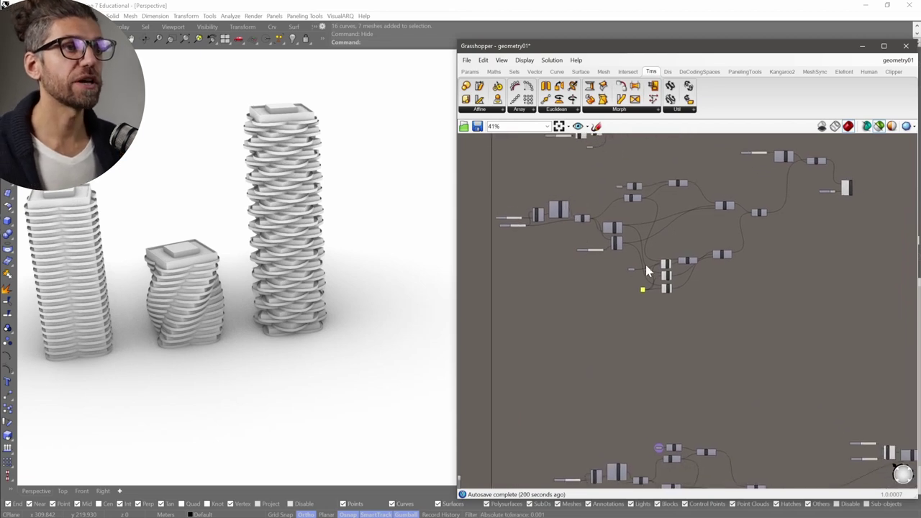
right_click_drag(675, 318, 617, 235)
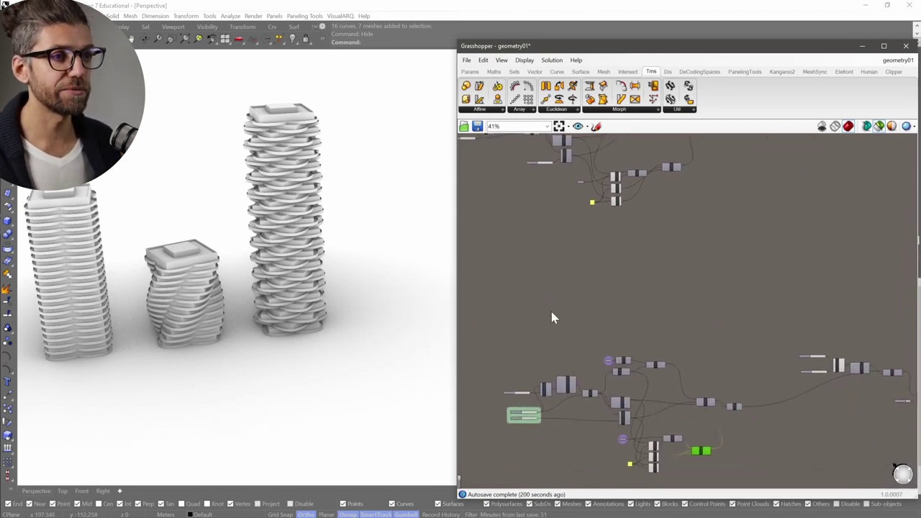
Switch to Blender and view the full Geometry Nodes tree beside the three towers.
key("alt+Tab")
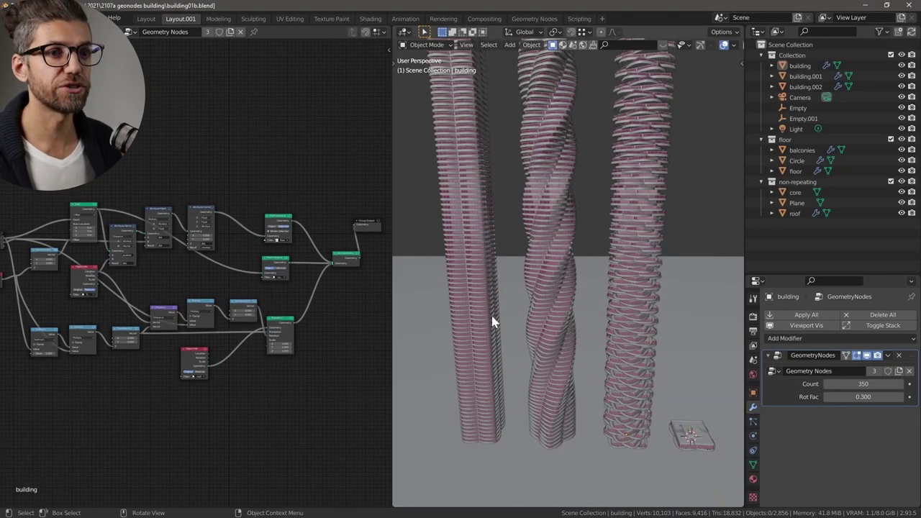
scroll(494, 318, "down", 2)
scroll(248, 284, "down", 1)
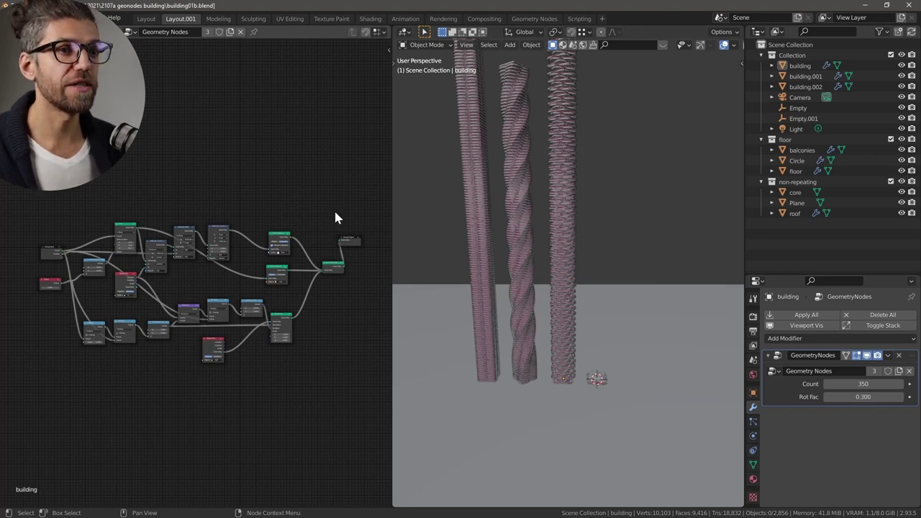
Lower the floor Count of all three towers, setting the middle tower's Count to 13.
left_click(574, 276)
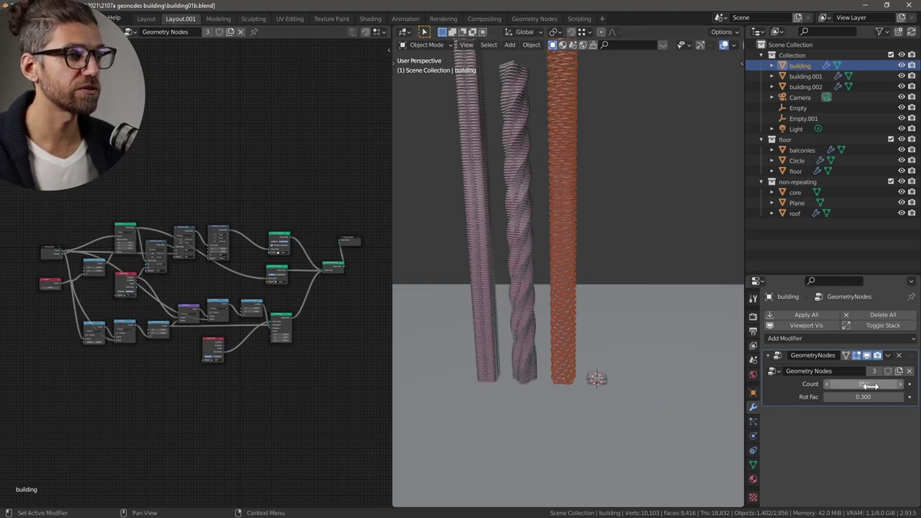
left_click_drag(869, 385, 657, 385)
left_click(525, 280)
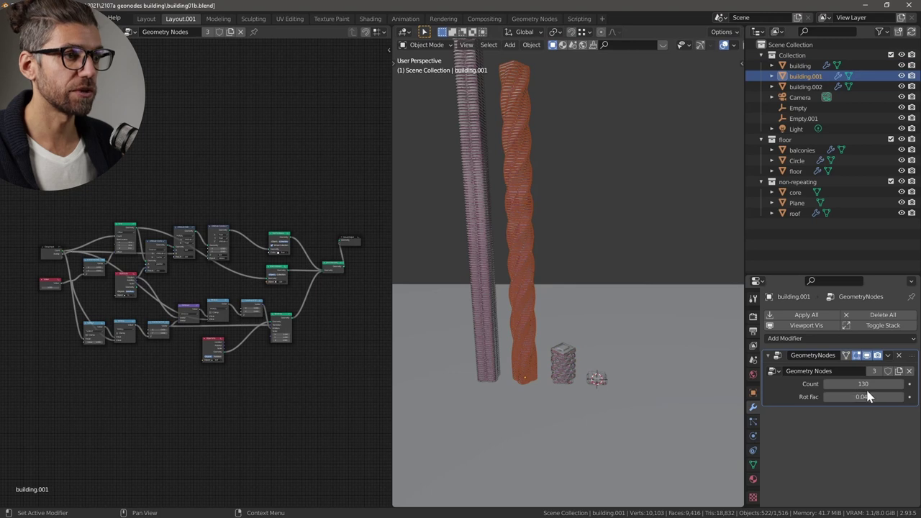
left_click(862, 385)
type("13")
key("Return")
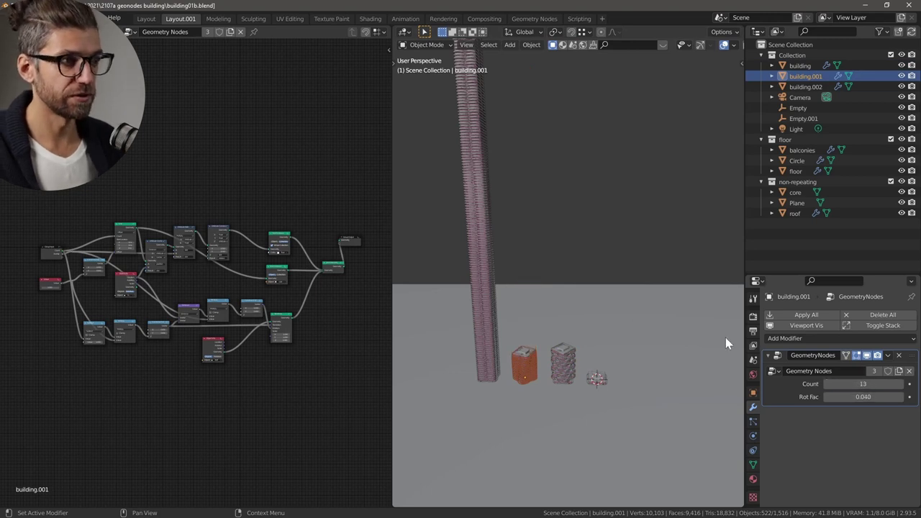
left_click(475, 261)
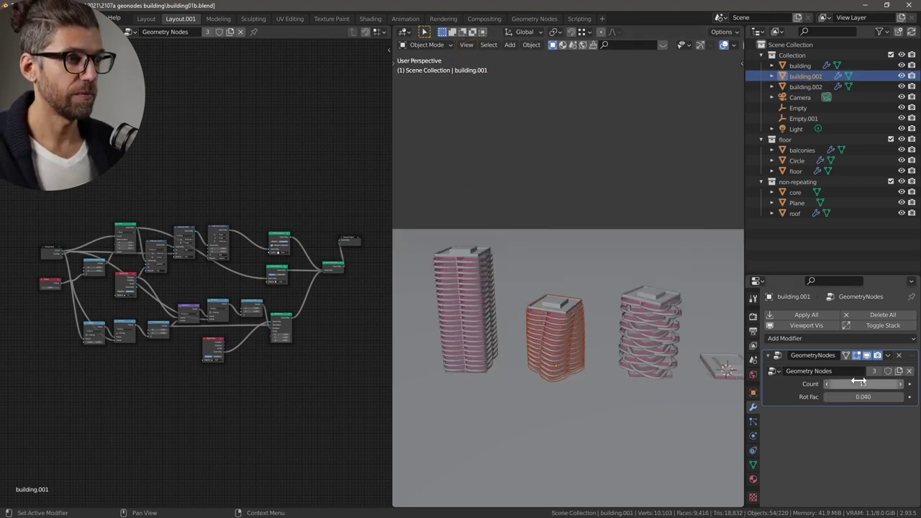
Raise the floor Count of the middle tower and the densely twisted tower beside it to 34, and deselect everything.
left_click_drag(855, 385, 860, 384)
left_click(654, 323)
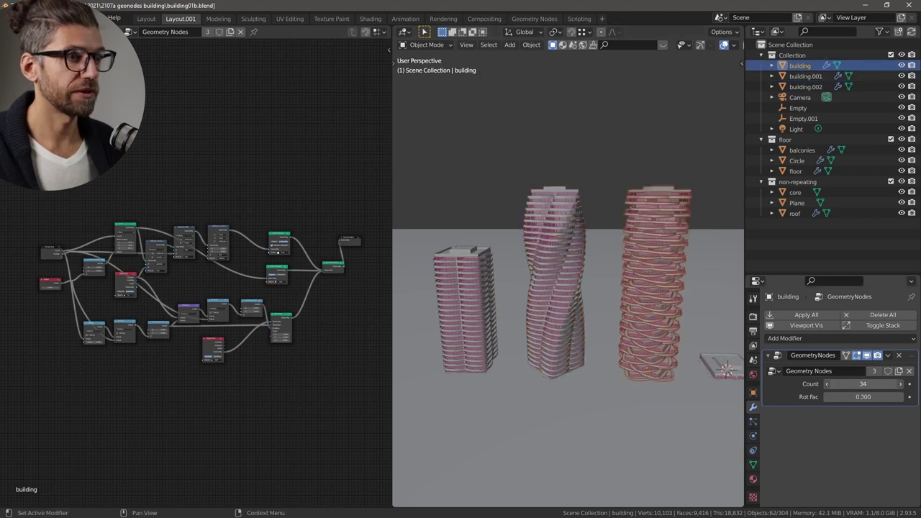
scroll(590, 312, "down", 5)
scroll(581, 298, "up", 4)
key("alt+a")
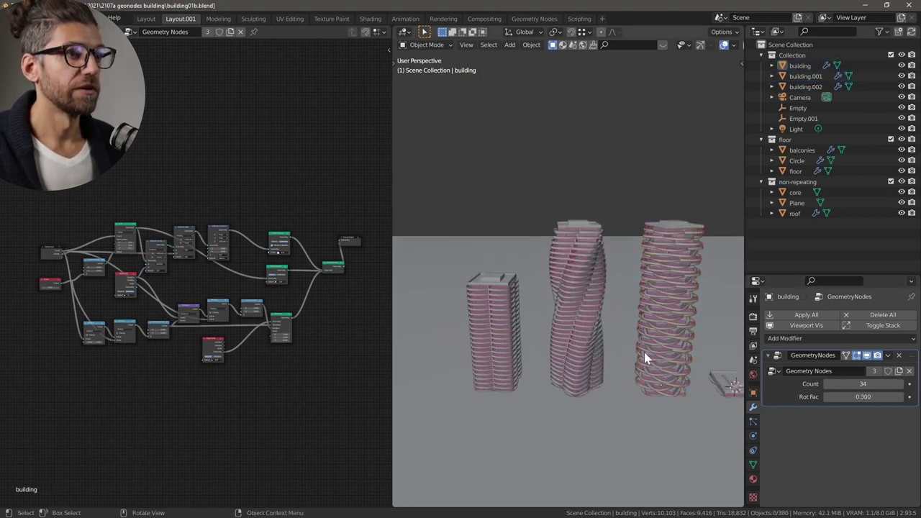
Duplicate the middle tower along the Y axis, and set the copy's Count to 45 and Rot Fac to 0.1.
middle_click_drag(644, 352, 568, 331)
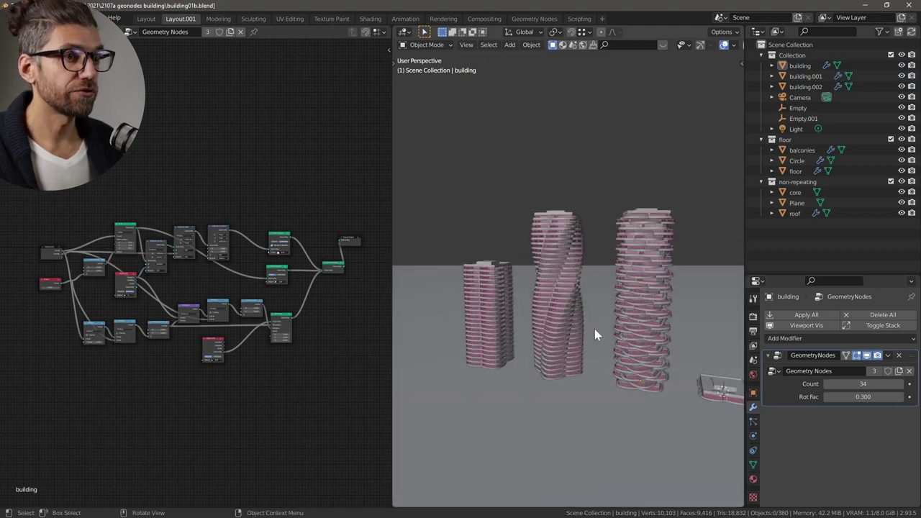
left_click(541, 327)
middle_click_drag(542, 328, 553, 345)
key("shift+d")
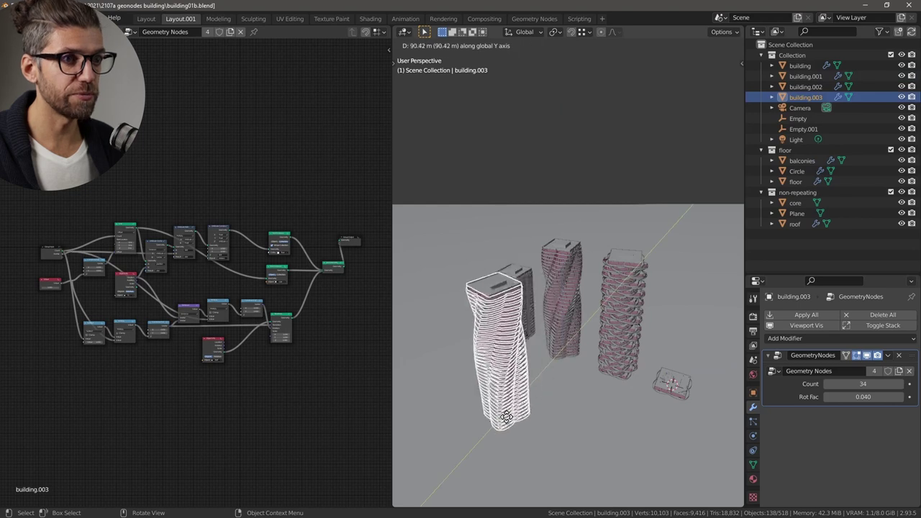
left_click(479, 450)
left_click_drag(863, 384, 876, 397)
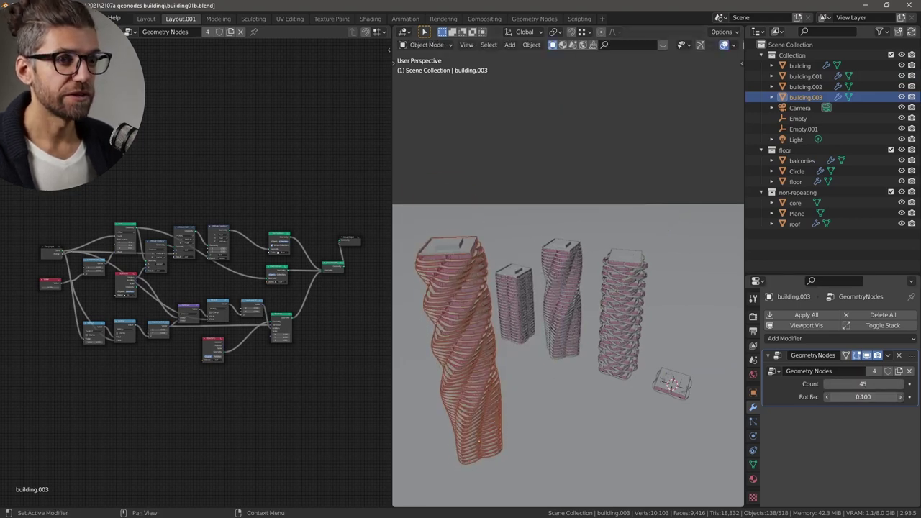
Duplicate the new tower about -76.8 m along the X axis, and set the copy's Count to 21 and Rot Fac to -0.01.
middle_click_drag(481, 382, 501, 362)
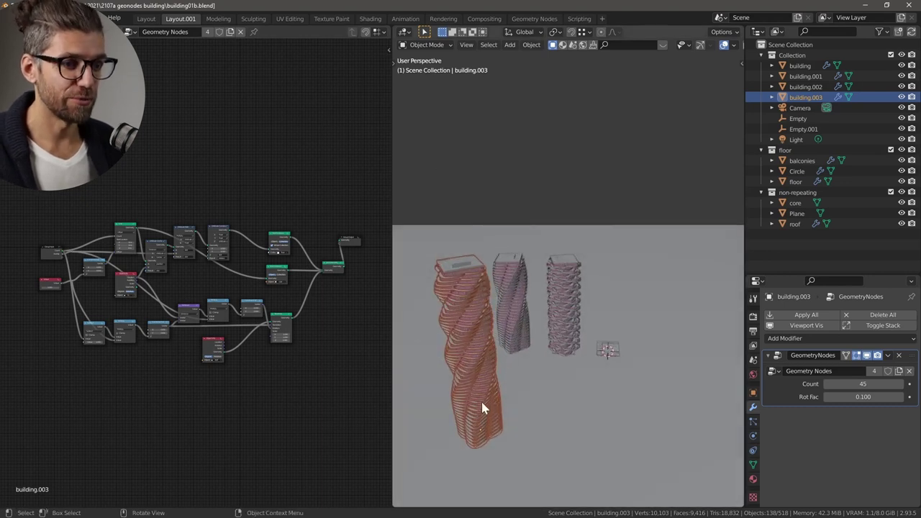
key("shift+d")
key("x")
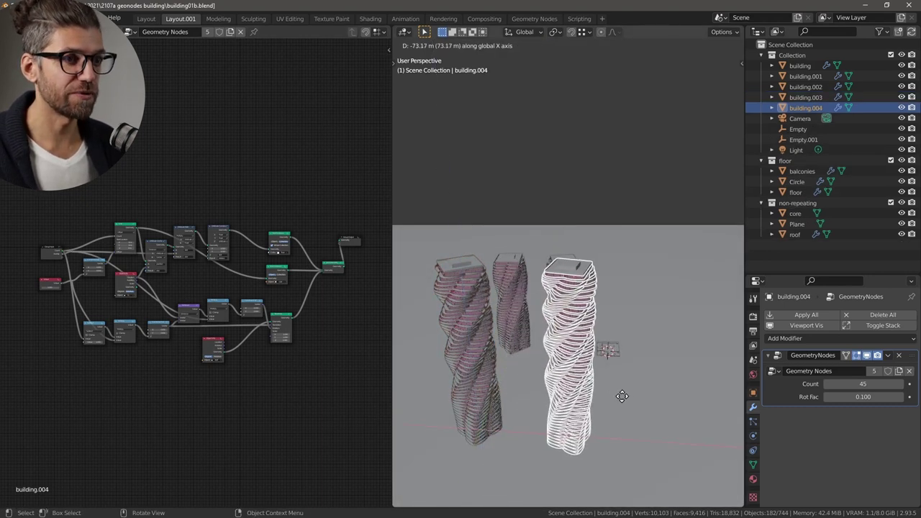
left_click(623, 394)
left_click_drag(853, 384, 835, 397)
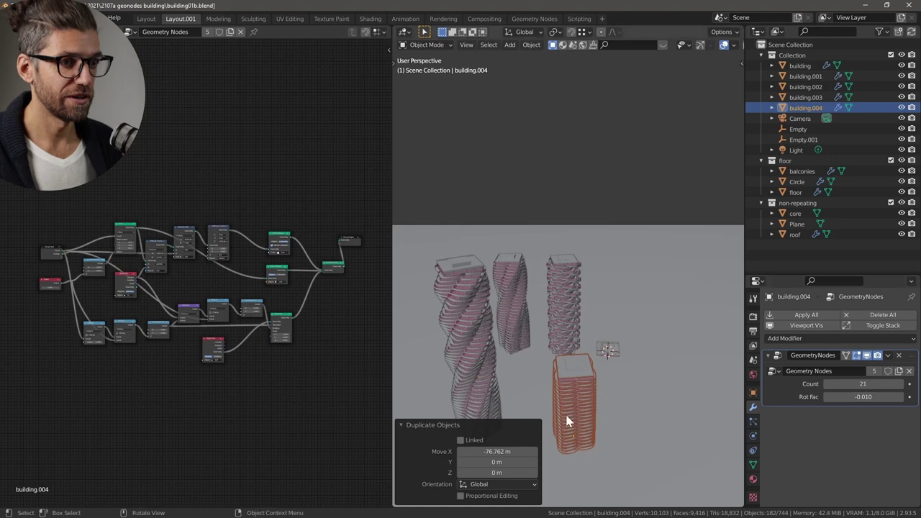
Duplicate the short tower about -55.9 m along the X axis, and set the copy's Count to 44 and Rot Fac to 0.12.
key("shift+d")
key("x")
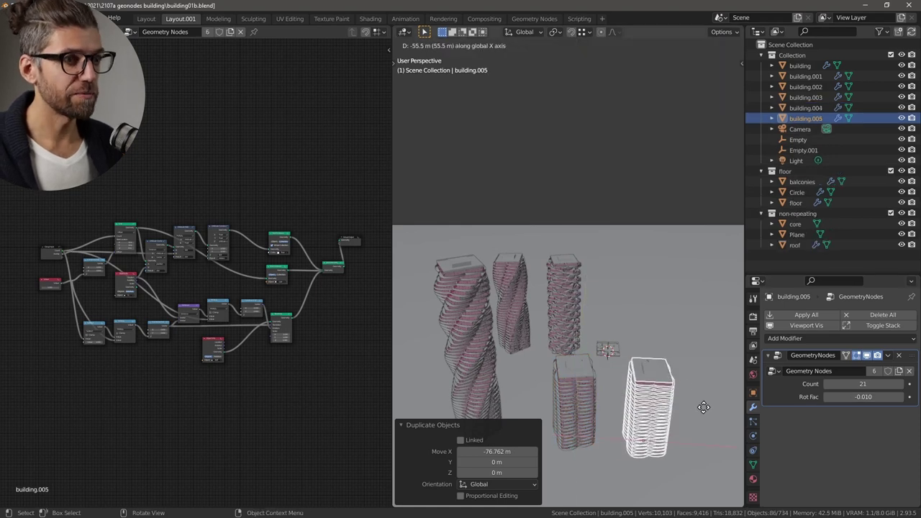
left_click(701, 405)
left_click_drag(851, 383, 880, 396)
Duplicate the 44-floor tower along the X axis and set the copy's Count to 62.
scroll(603, 415, "down", 2)
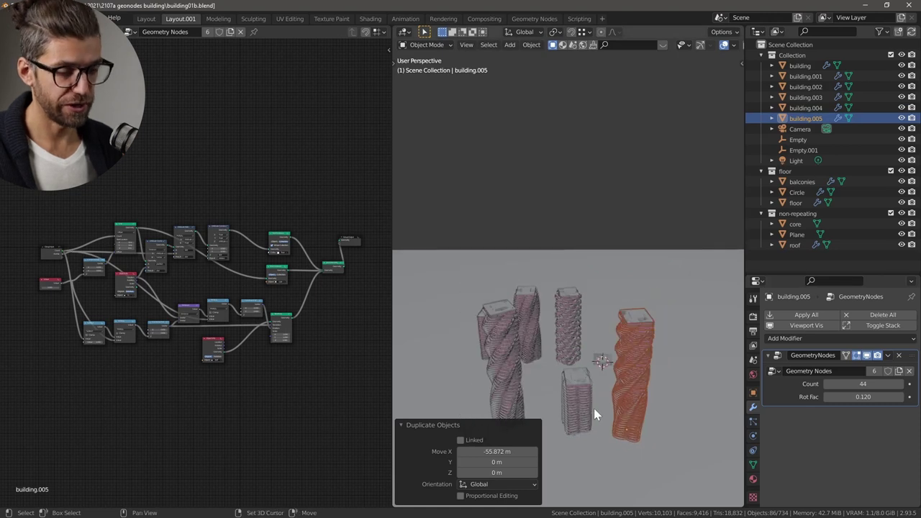
key("shift+d")
key("x")
left_click(745, 407)
left_click_drag(834, 384, 870, 384)
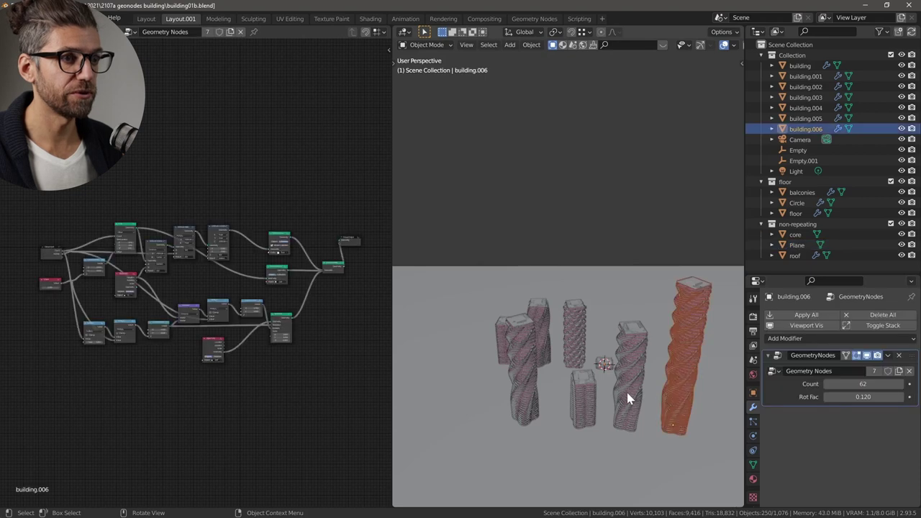
Select the four towers of the new row together and duplicate them along the Y axis as another row.
middle_click_drag(627, 392, 554, 400)
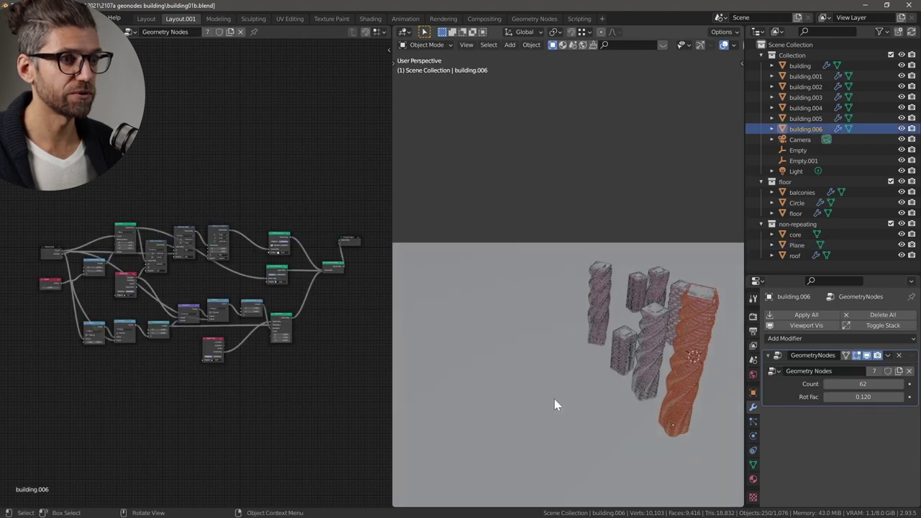
left_click(653, 370, "shift")
left_click(623, 352, "shift")
key("shift+d")
key("y")
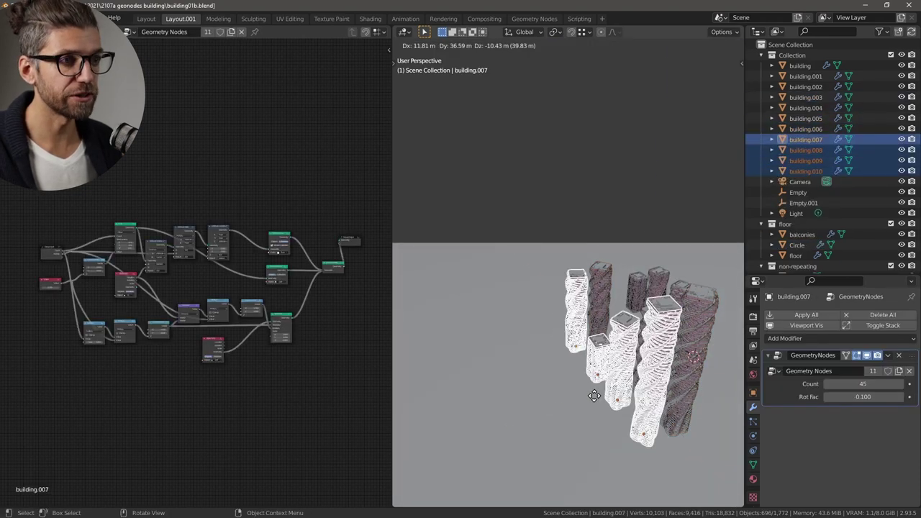
left_click(585, 372)
Vary the Count and Rot Fac of the copied row's towers, setting building.007's Rot Fac to 0.26, and deselect everything.
left_click(588, 353)
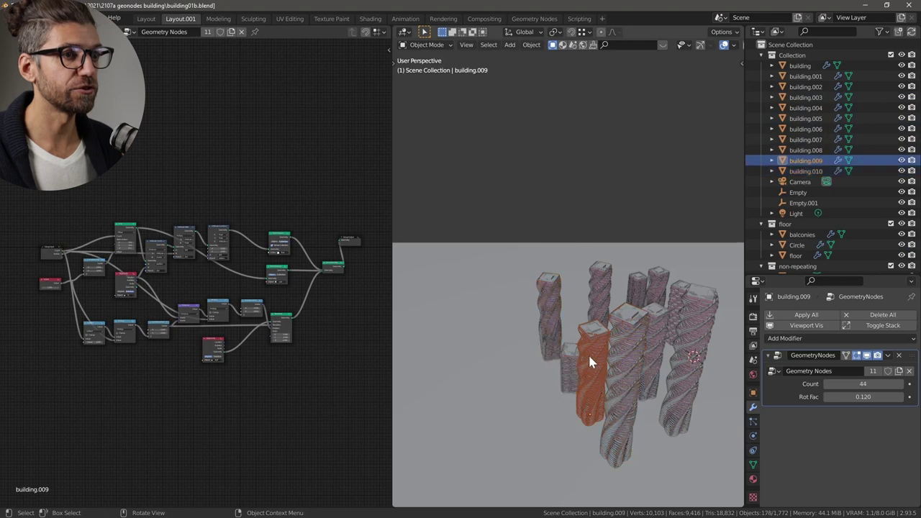
mouse_move(861, 385)
left_mouse_down()
mouse_move(863, 397)
mouse_move(878, 397)
mouse_move(866, 397)
left_mouse_up()
left_click(638, 370)
left_click(559, 313)
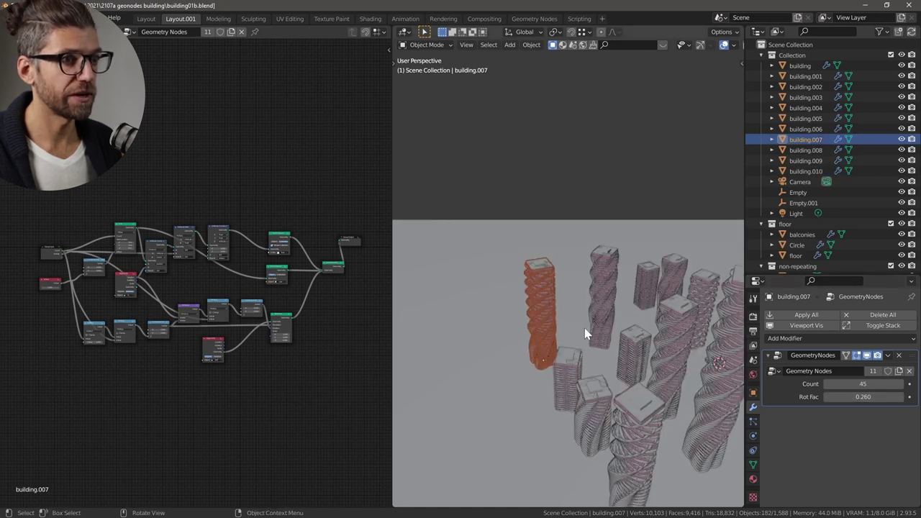
left_click(568, 340)
Select the Empty in the scene collection and set its display size to 10 m.
middle_click_drag(552, 355, 669, 343)
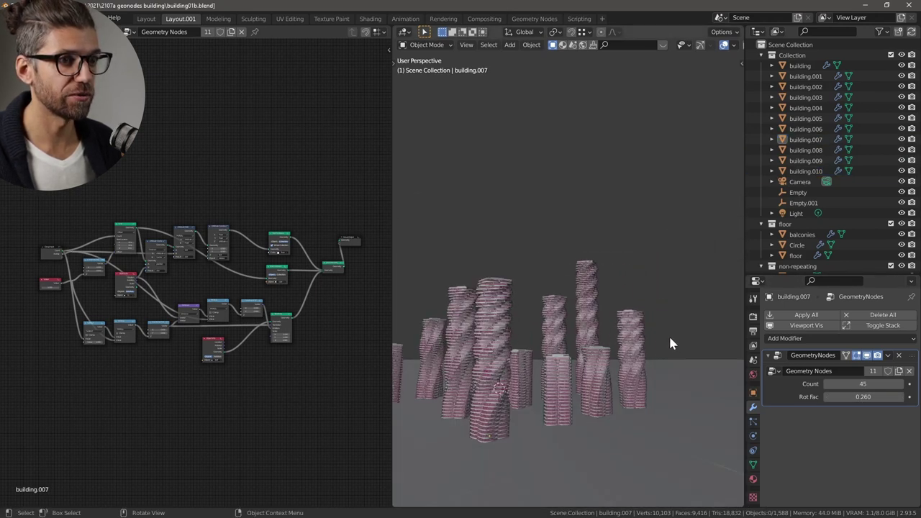
middle_click_drag(547, 398, 613, 400)
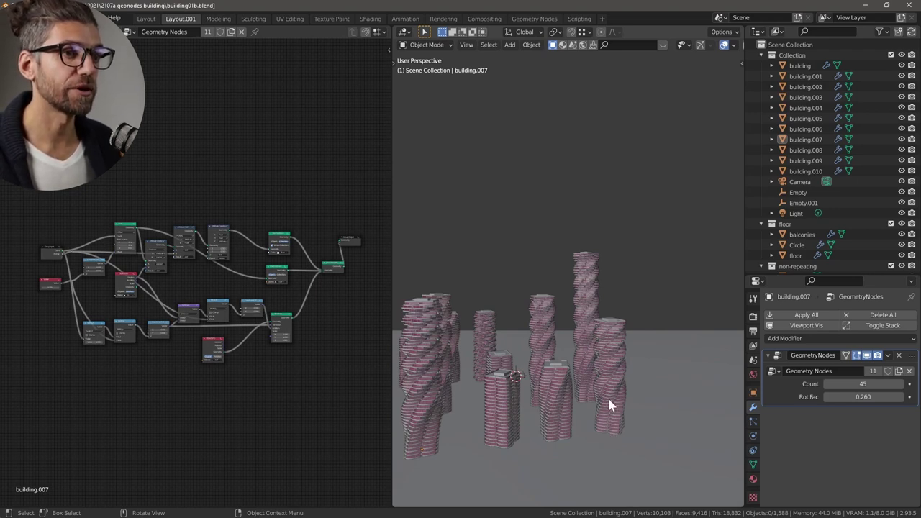
middle_click_drag(540, 345, 602, 351)
scroll(633, 356, "up", 5)
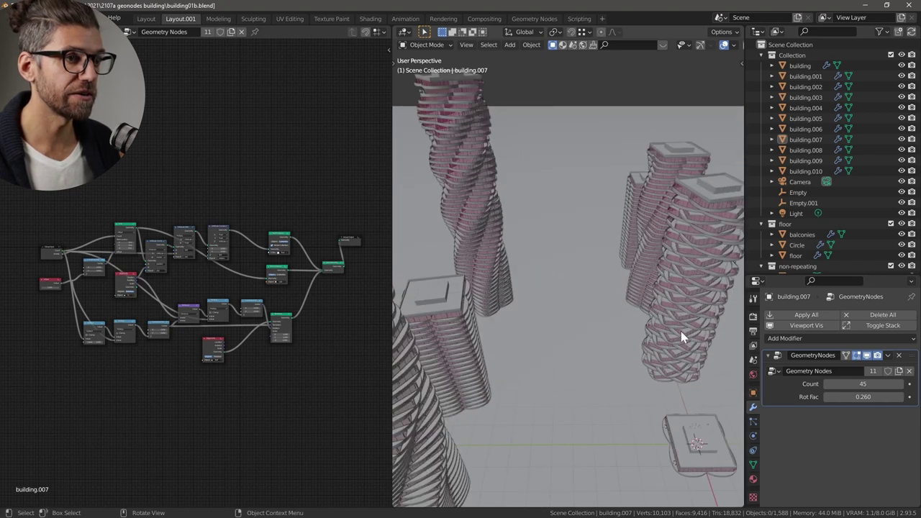
left_click(798, 192)
middle_click_drag(666, 360, 768, 424)
left_click(753, 436)
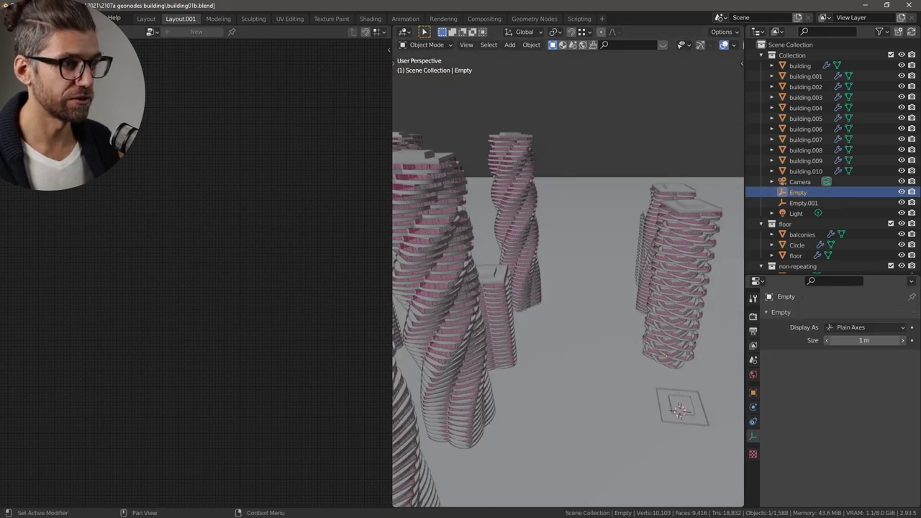
left_click(864, 341)
type("10")
key("Return")
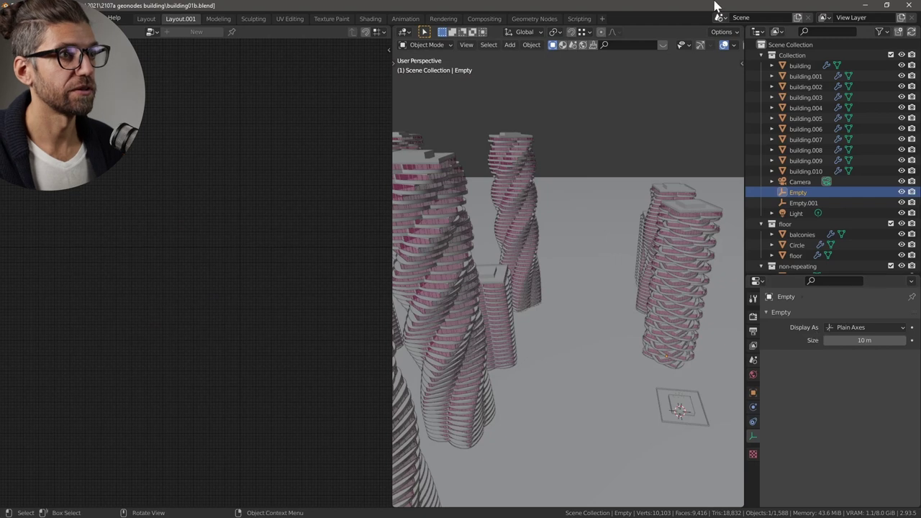
Show the transform gizmos in the viewport and move the Empty along the Z axis.
scroll(685, 45, "down", 2)
left_click(636, 45)
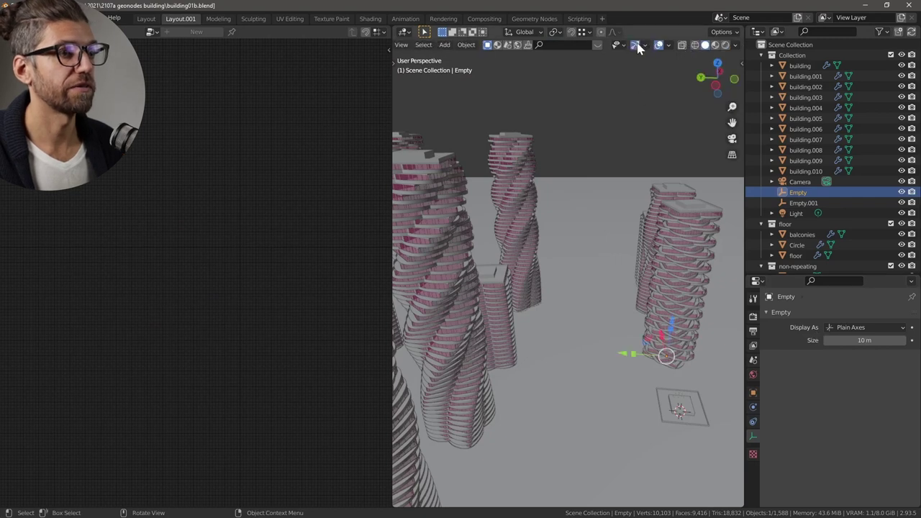
middle_click_drag(616, 314, 662, 342)
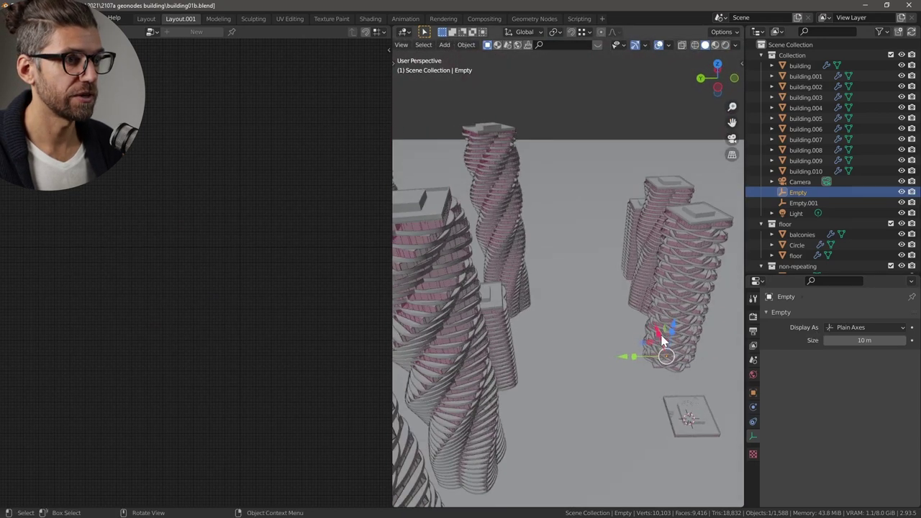
left_click_drag(675, 319, 654, 295)
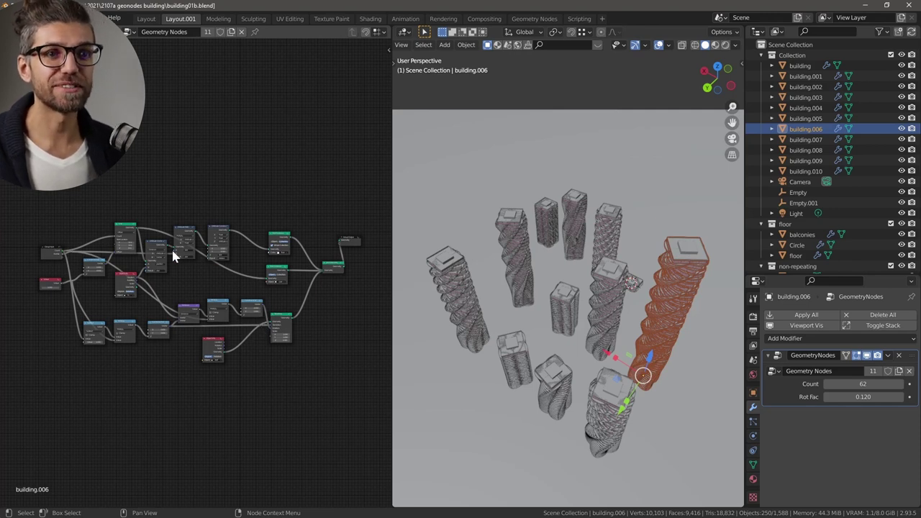
Examine building.006's Attribute Vector Math distance node with its position and dist attributes, and the neighbouring Object Info and Attribute Math nodes.
scroll(172, 248, "up", 2)
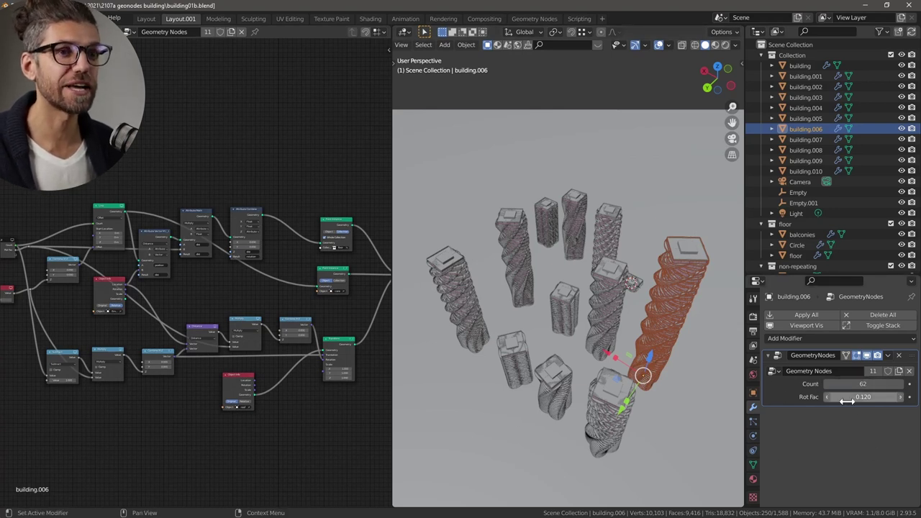
scroll(119, 265, "up", 3)
scroll(148, 265, "up", 4)
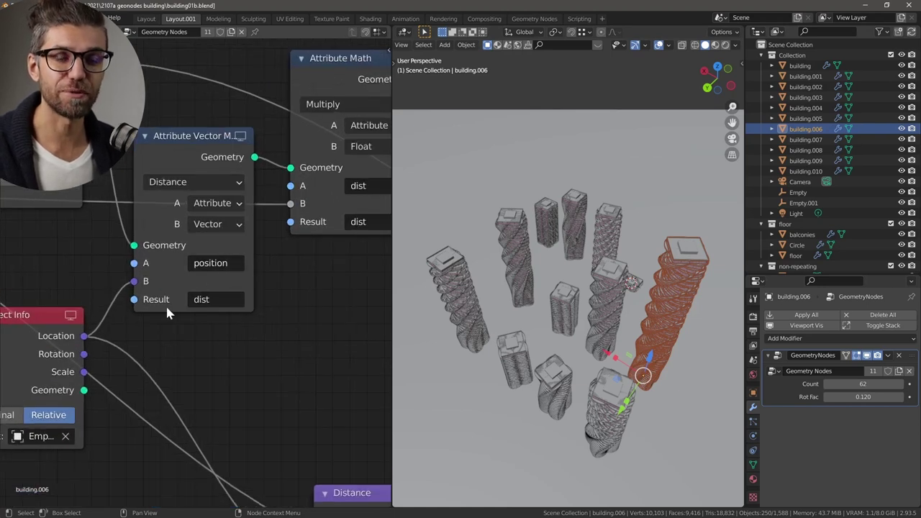
scroll(231, 362, "down", 2)
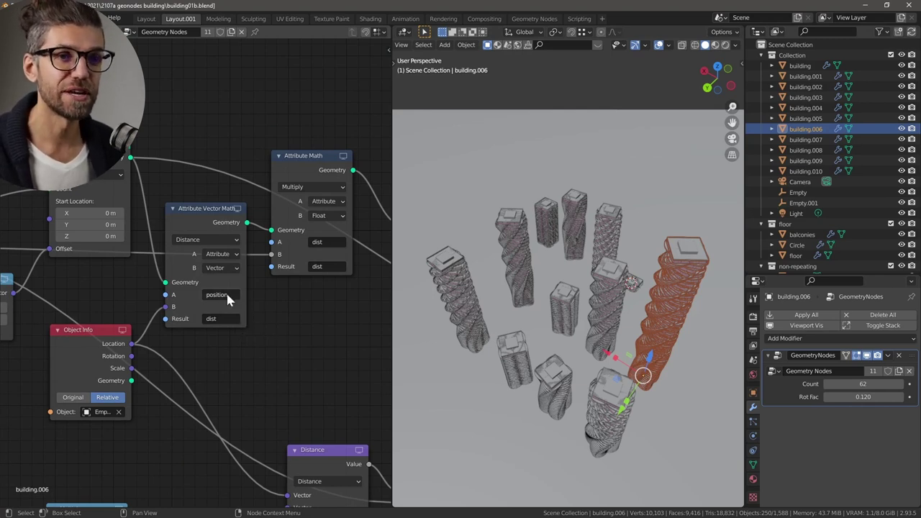
scroll(242, 299, "down", 1)
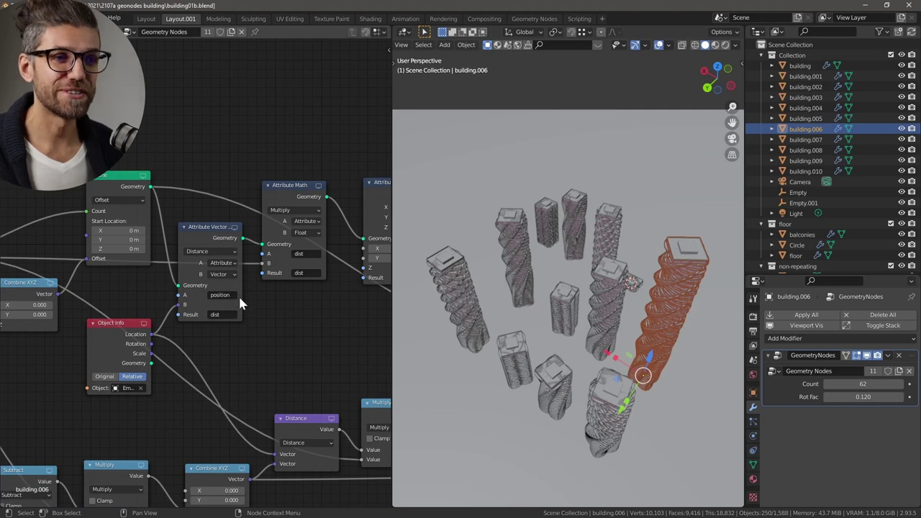
scroll(240, 300, "down", 3)
middle_click_drag(511, 293, 508, 278)
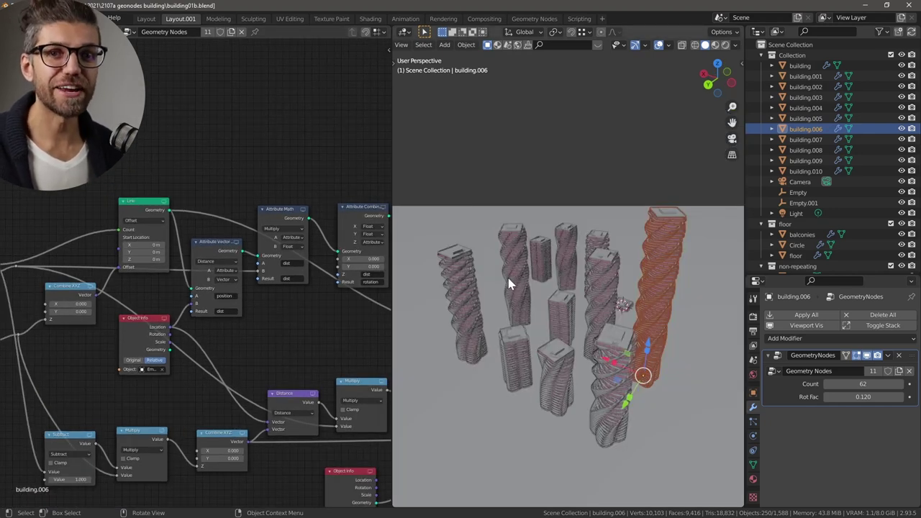